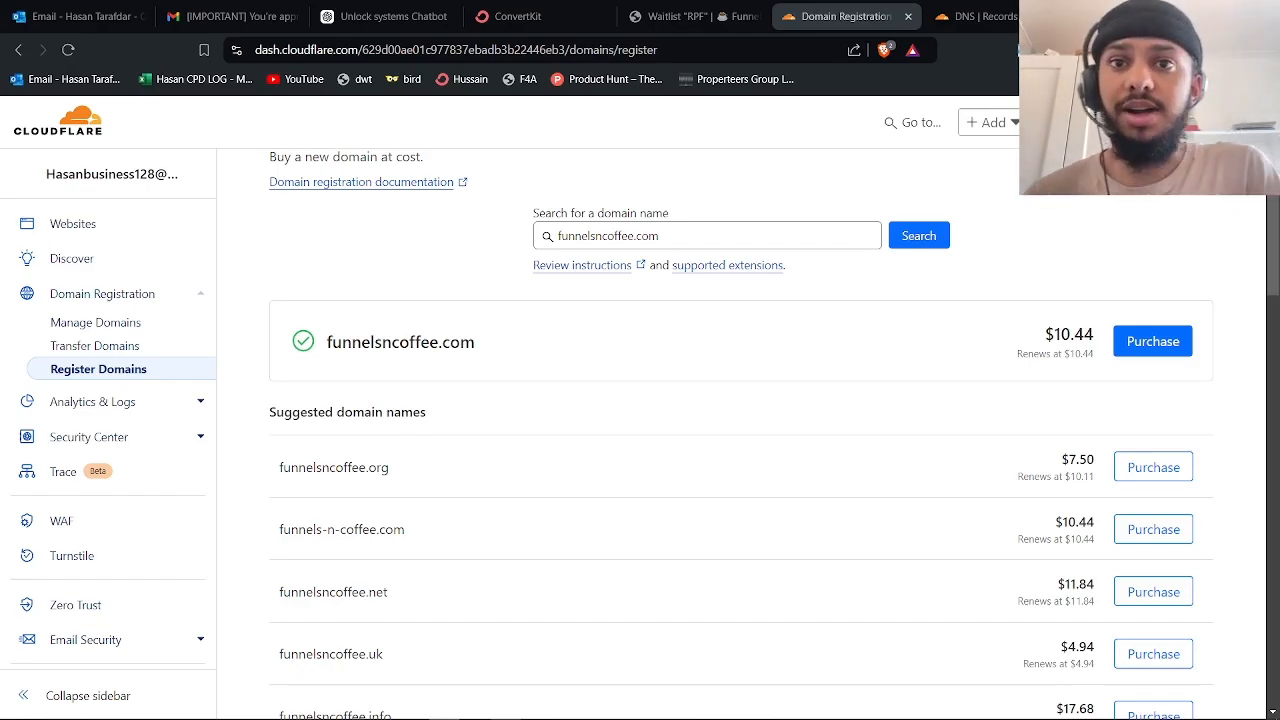
# Open the Manage Domain page for the newly purchased funnelsncoffee.com, with auto-renewal at $10.44/year
pyautogui.scroll(-2, 591, 247)
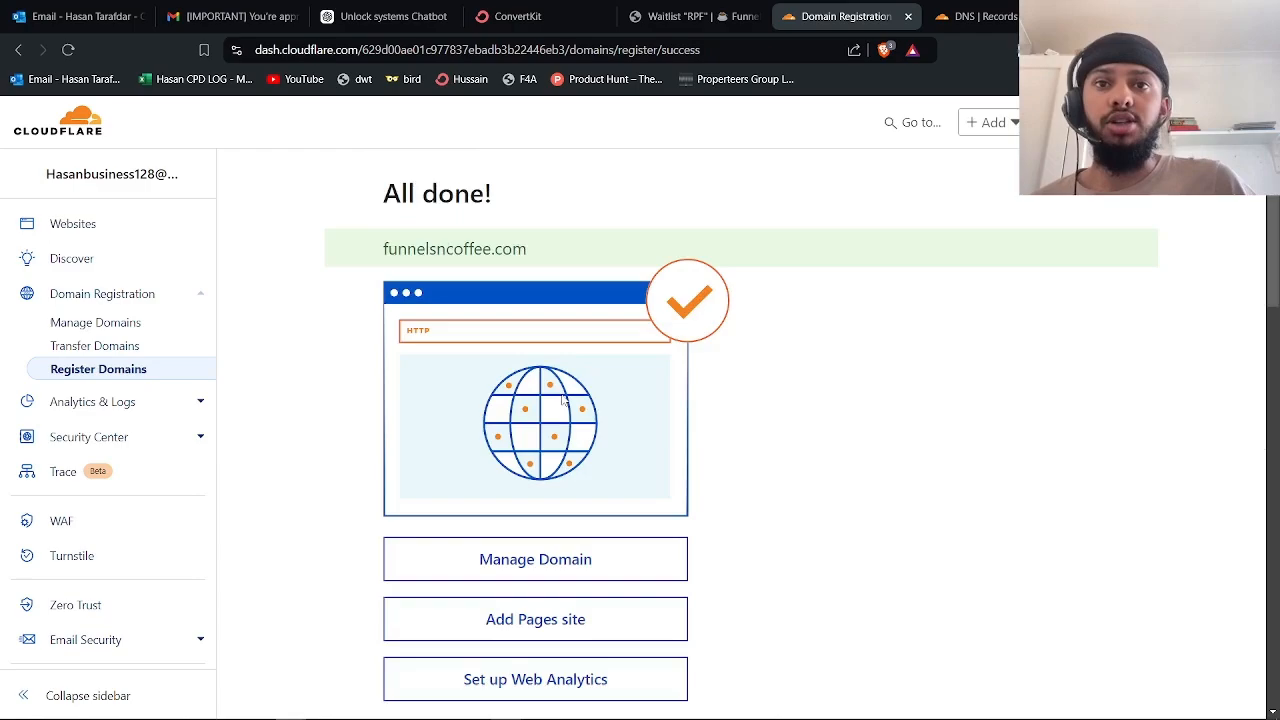
pyautogui.scroll(-2, 563, 399)
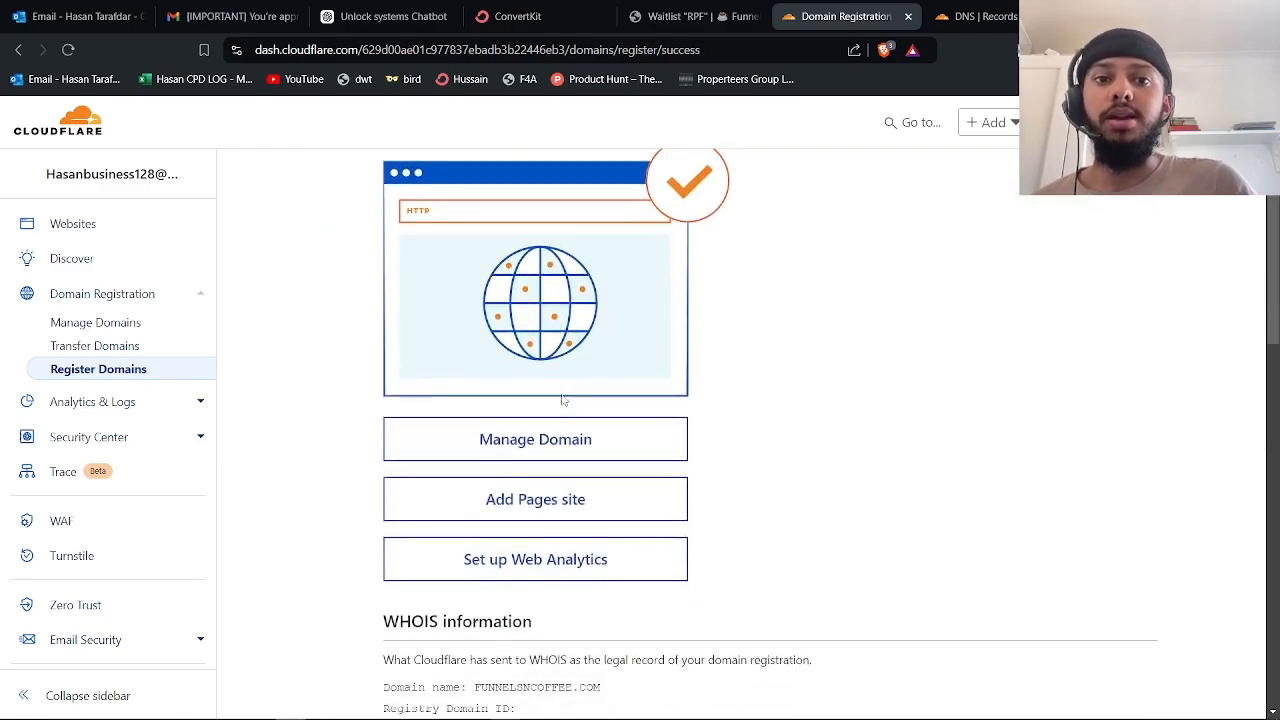
pyautogui.click(548, 432)
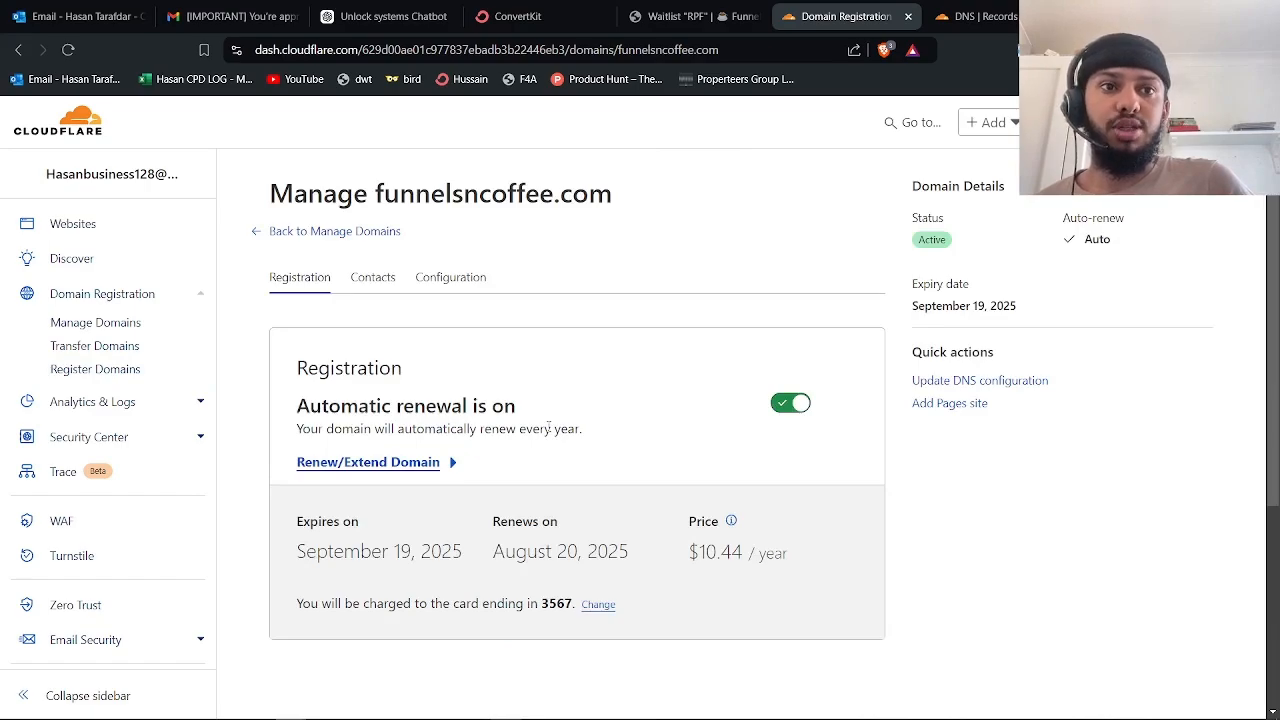
# Open funnelsncoffee.com's DNS records via Update DNS configuration and review the assigned Cloudflare nameservers
pyautogui.click(936, 385)
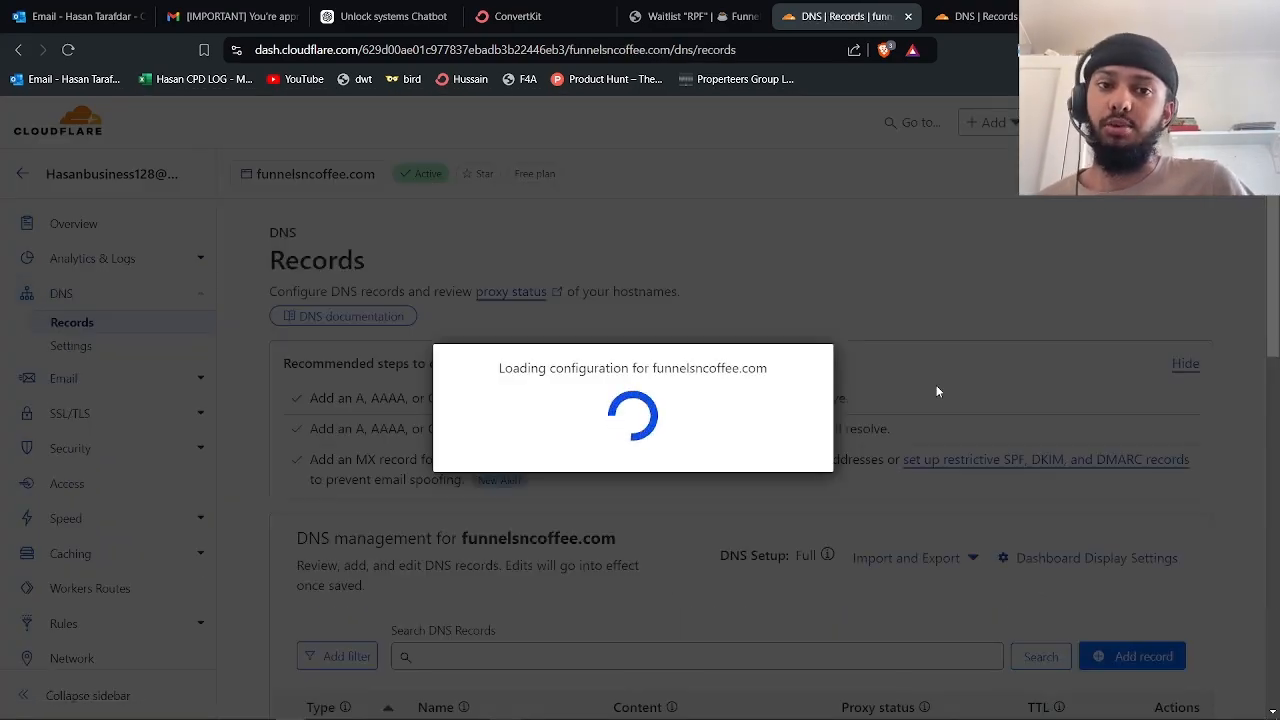
pyautogui.scroll(-5, 937, 391)
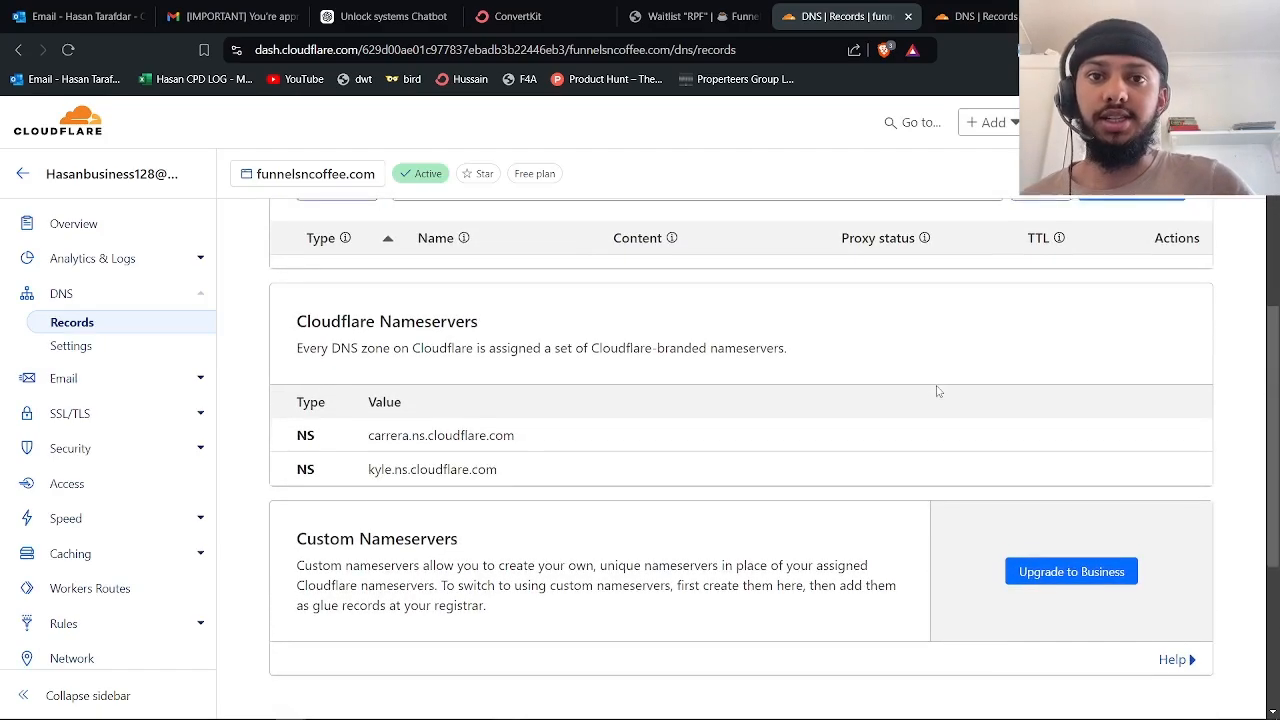
pyautogui.scroll(2, 502, 441)
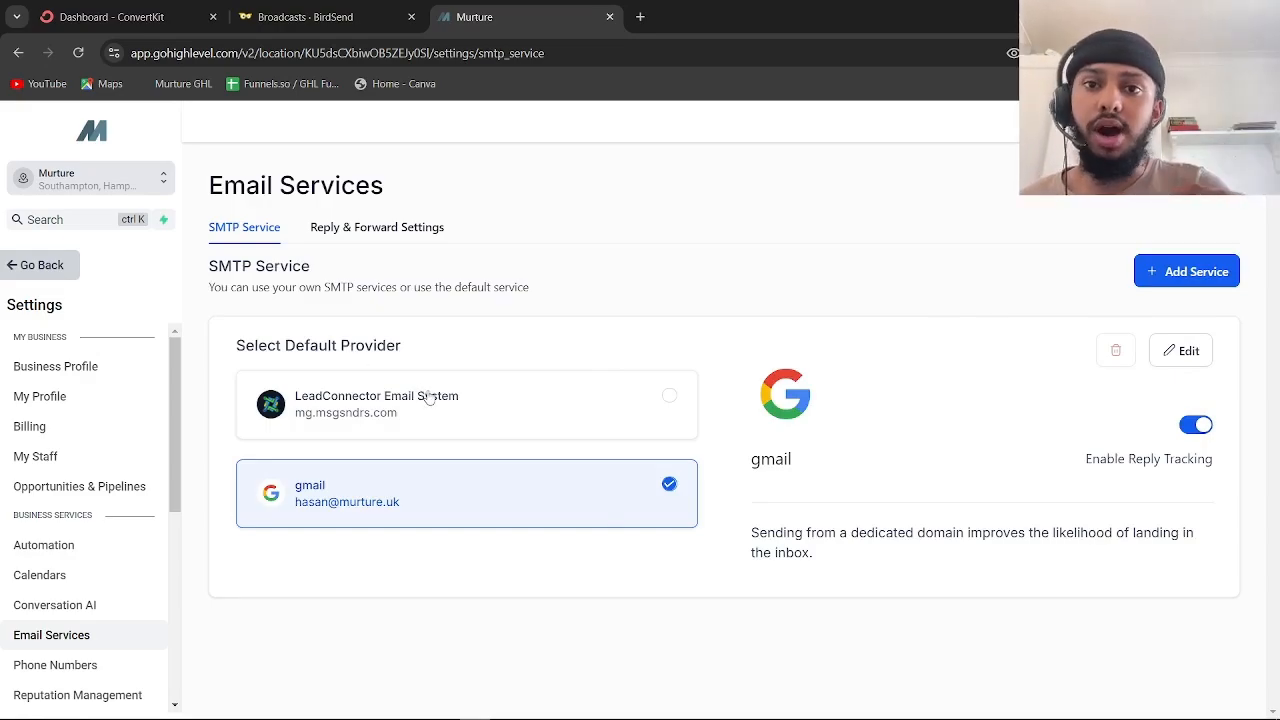
# Choose LeadConnector Email System as the SMTP provider and open the empty Dedicated domain list
pyautogui.click(671, 398)
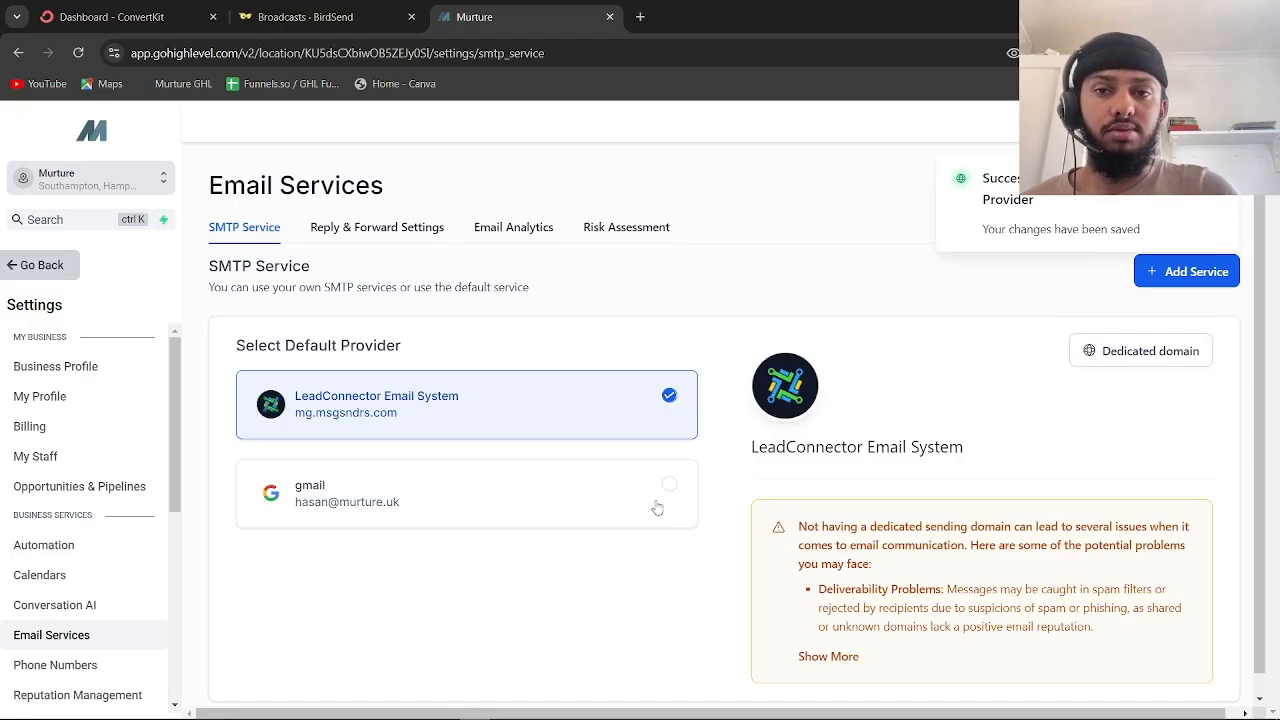
pyautogui.scroll(-1, 890, 524)
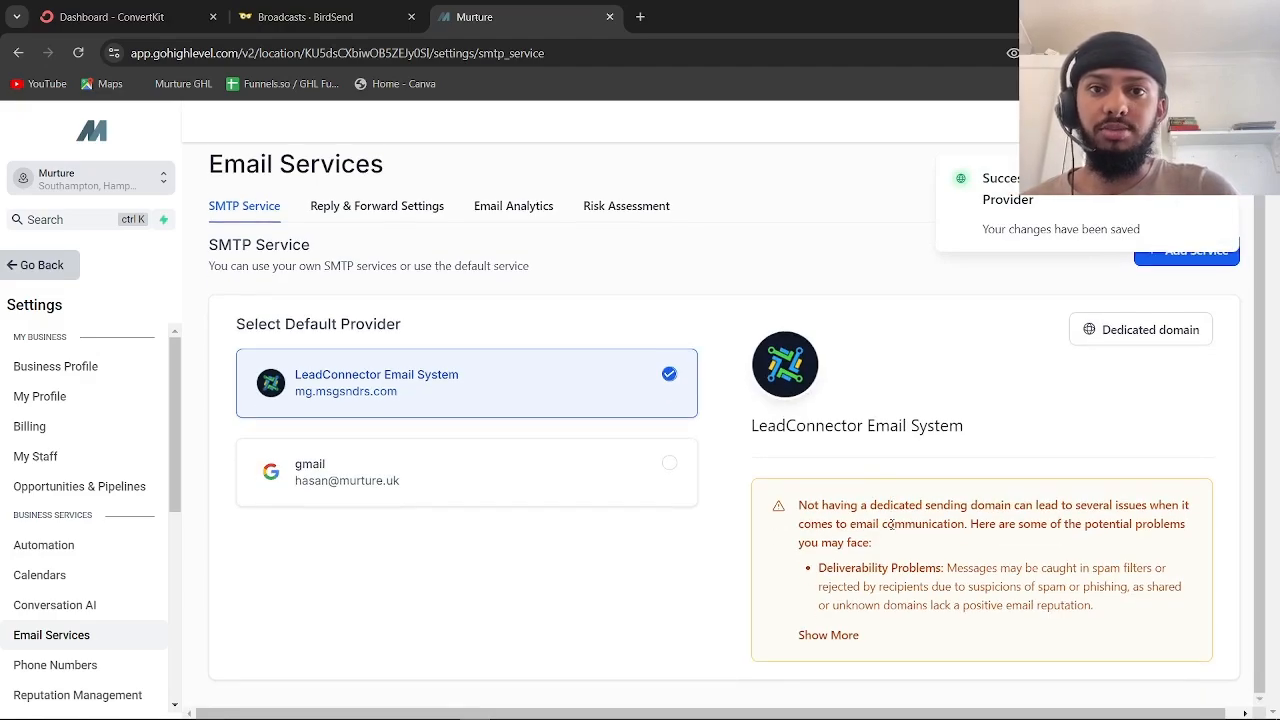
pyautogui.click(1138, 338)
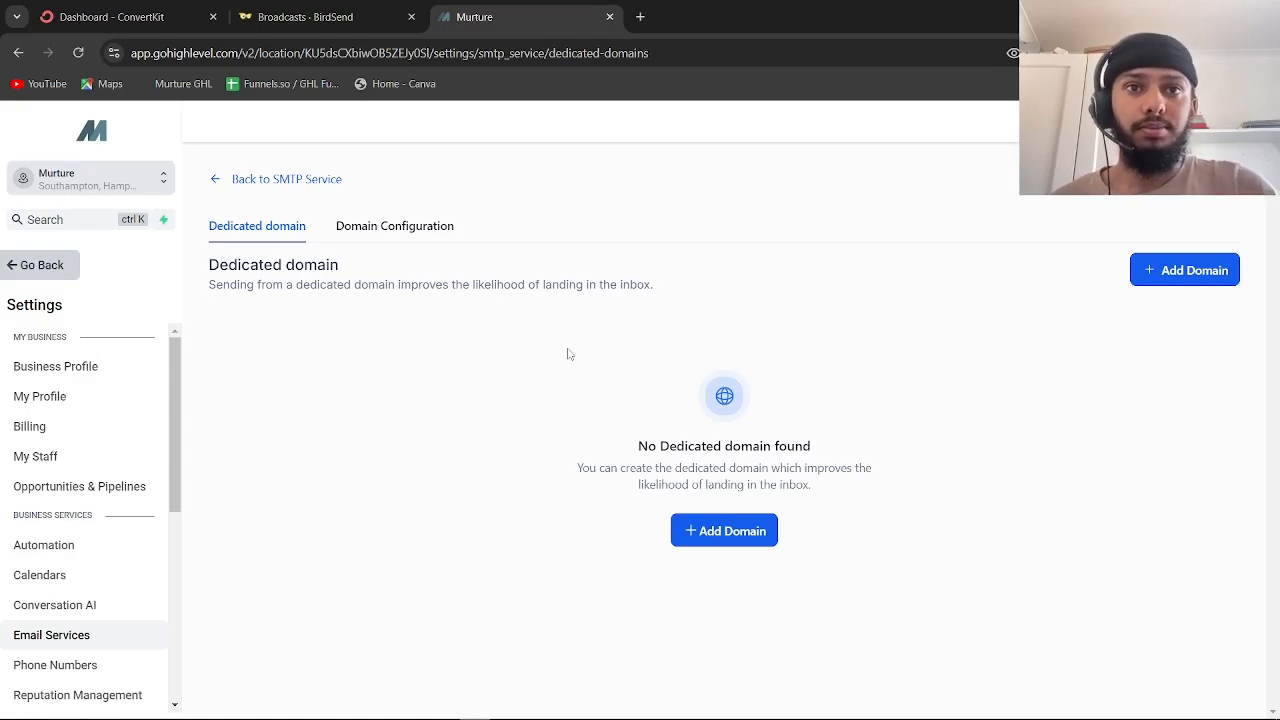
# Add a new dedicated domain named funnelsncoffee.com, dropping the trial hello. prefix
pyautogui.click(720, 527)
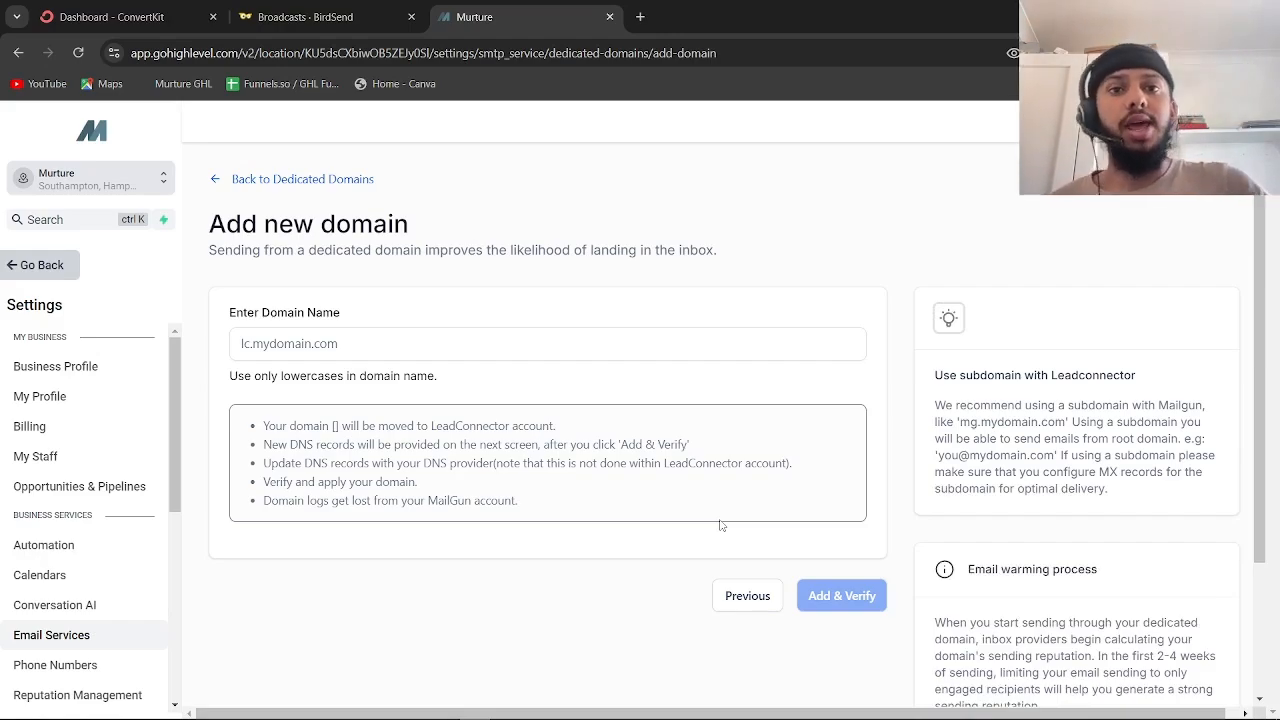
pyautogui.click(402, 344)
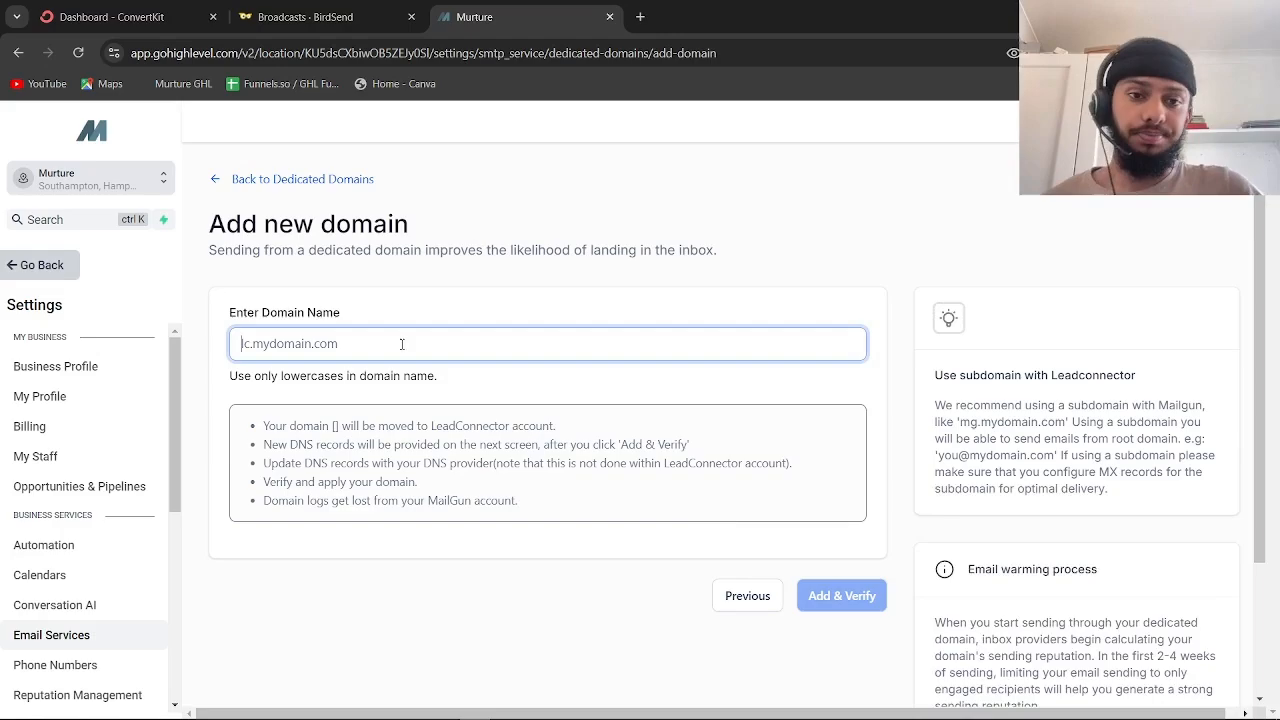
pyautogui.write('funn')
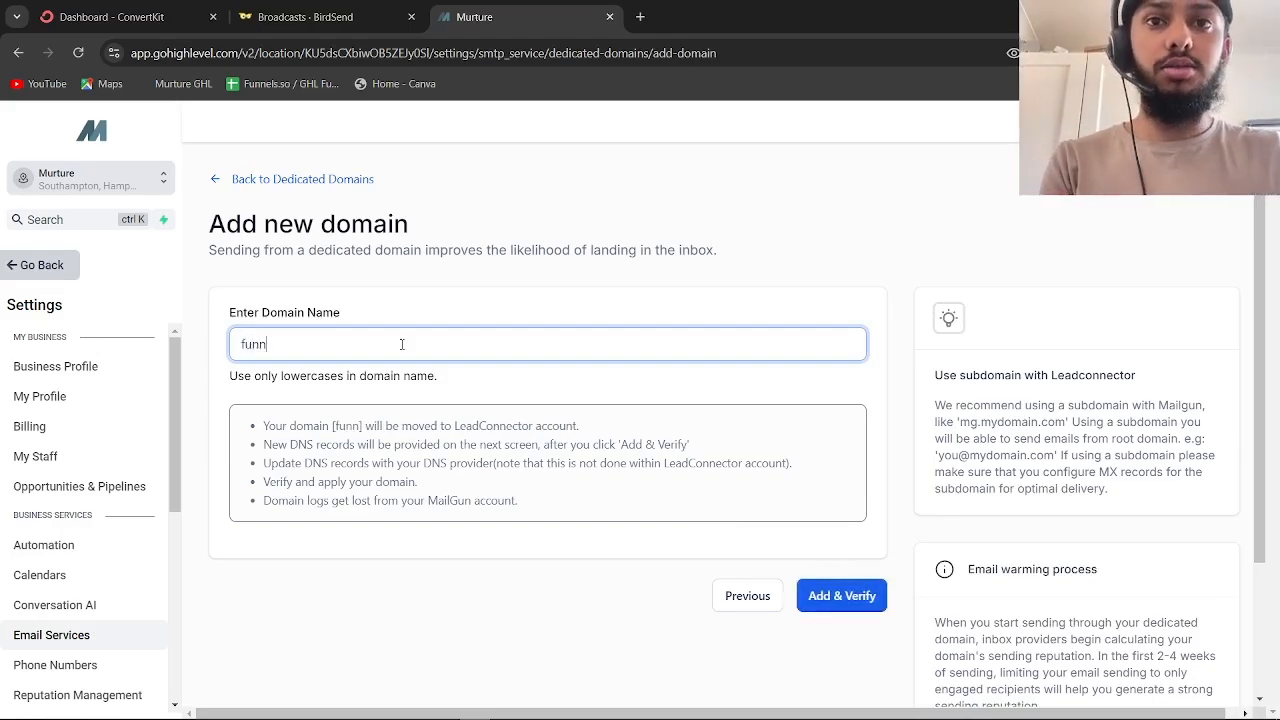
pyautogui.write('elsncof')
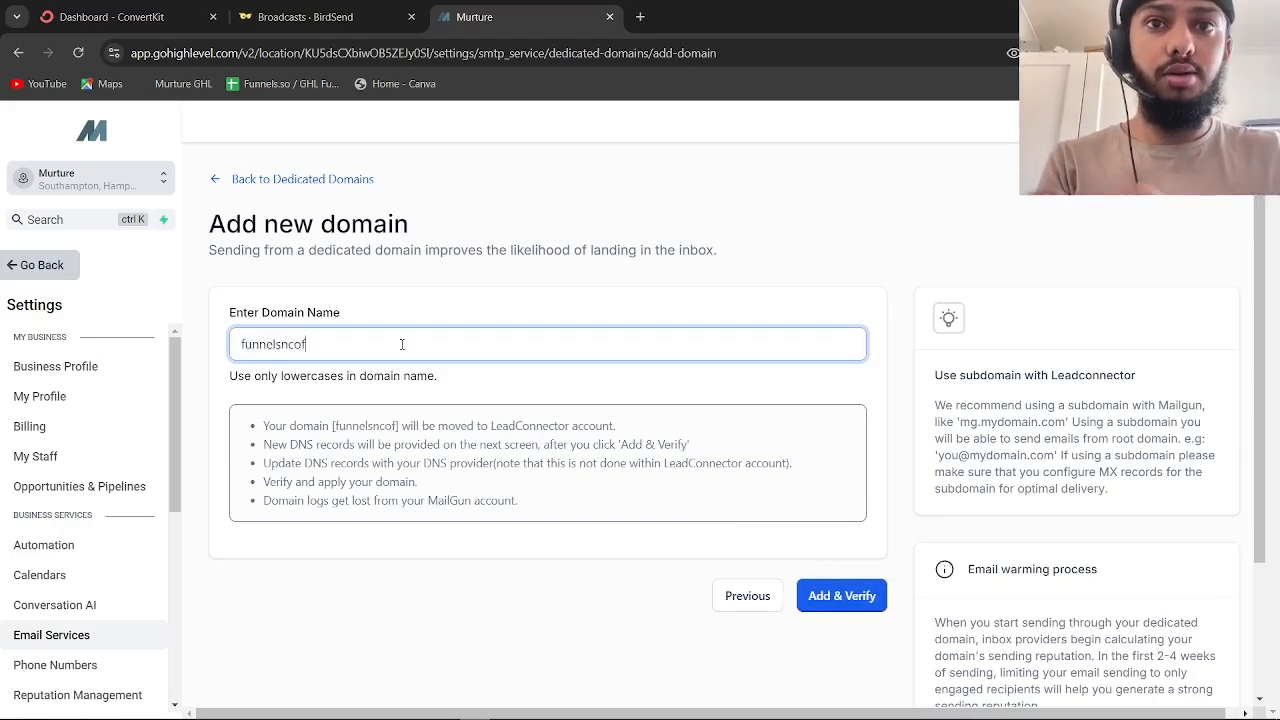
pyautogui.write('fee.com')
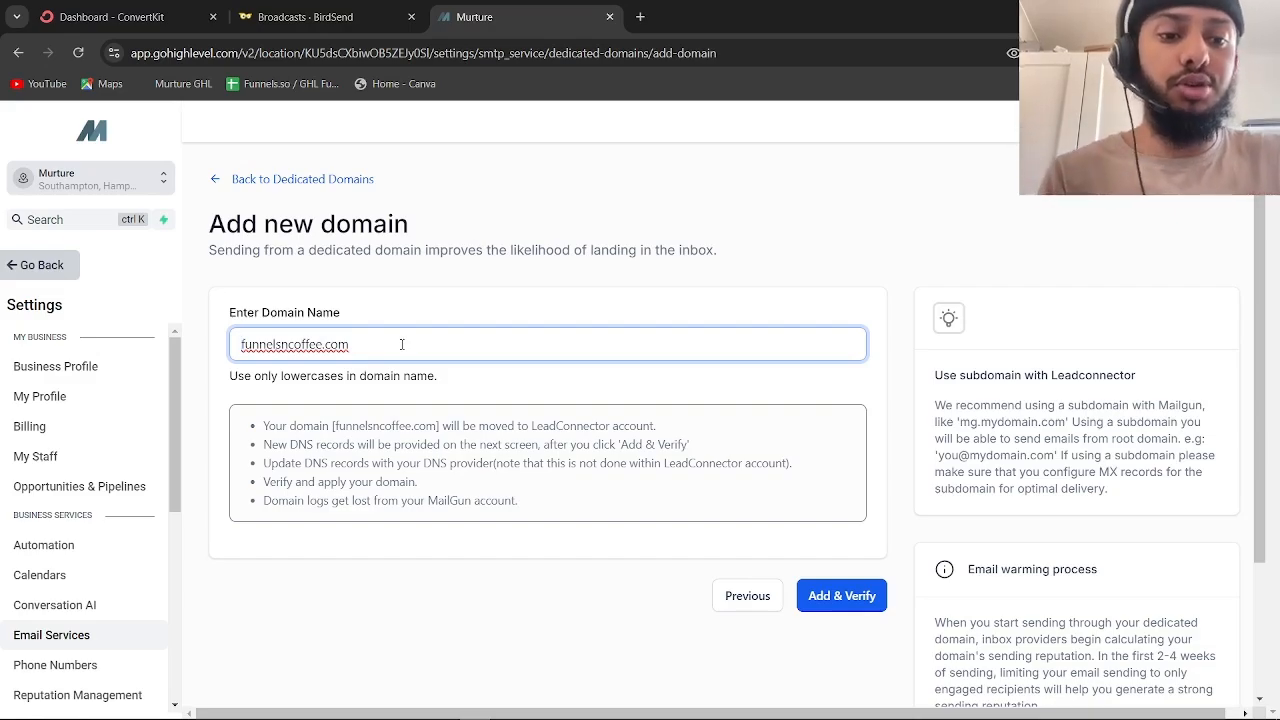
pyautogui.write('hello.')
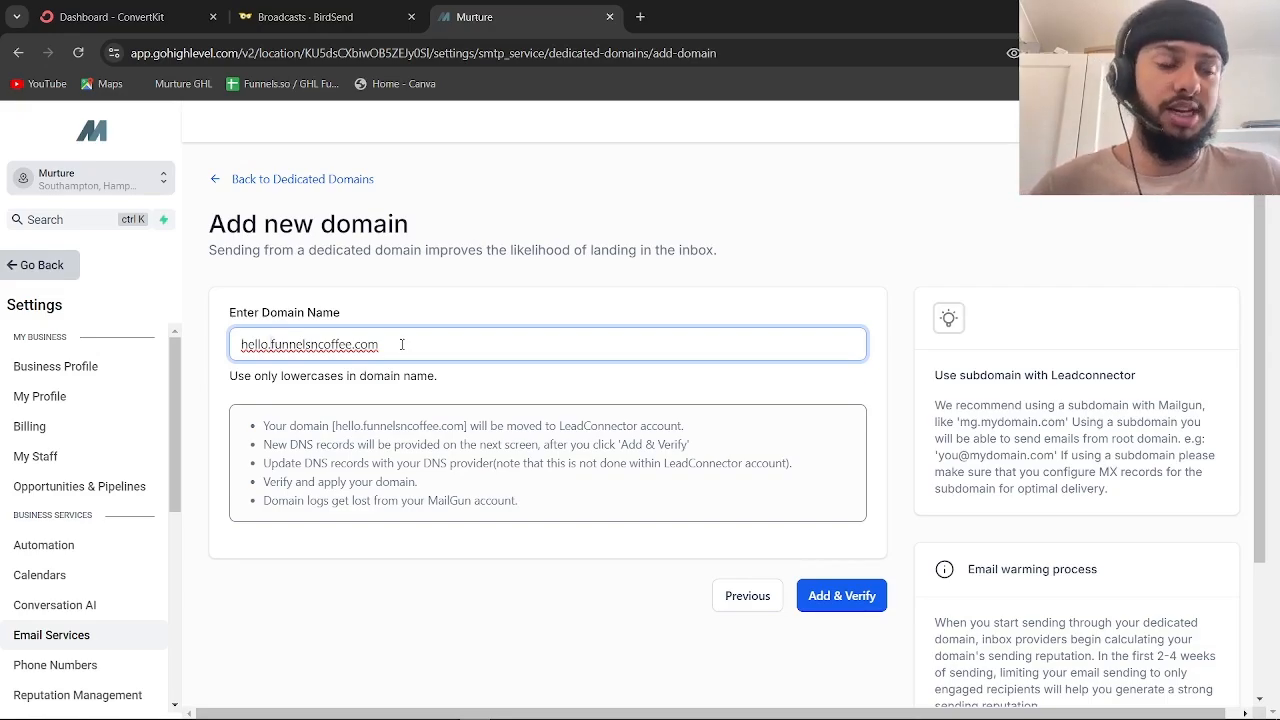
pyautogui.press('BackSpace')
pyautogui.press('BackSpace')
pyautogui.press('BackSpace')
pyautogui.press('BackSpace')
pyautogui.press('BackSpace')
pyautogui.press('BackSpace')
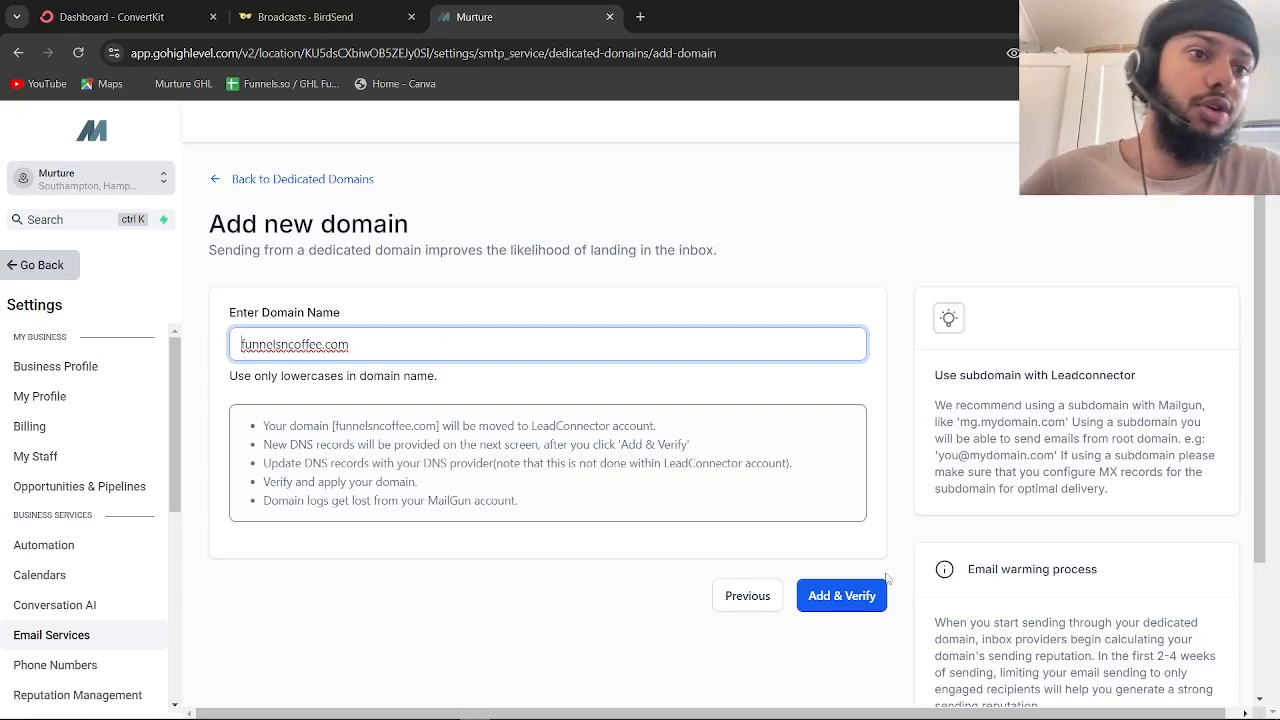
# Submit funnelsncoffee.com with Add & Verify, continue, and authorize the detected Cloudflare provider
pyautogui.click(841, 597)
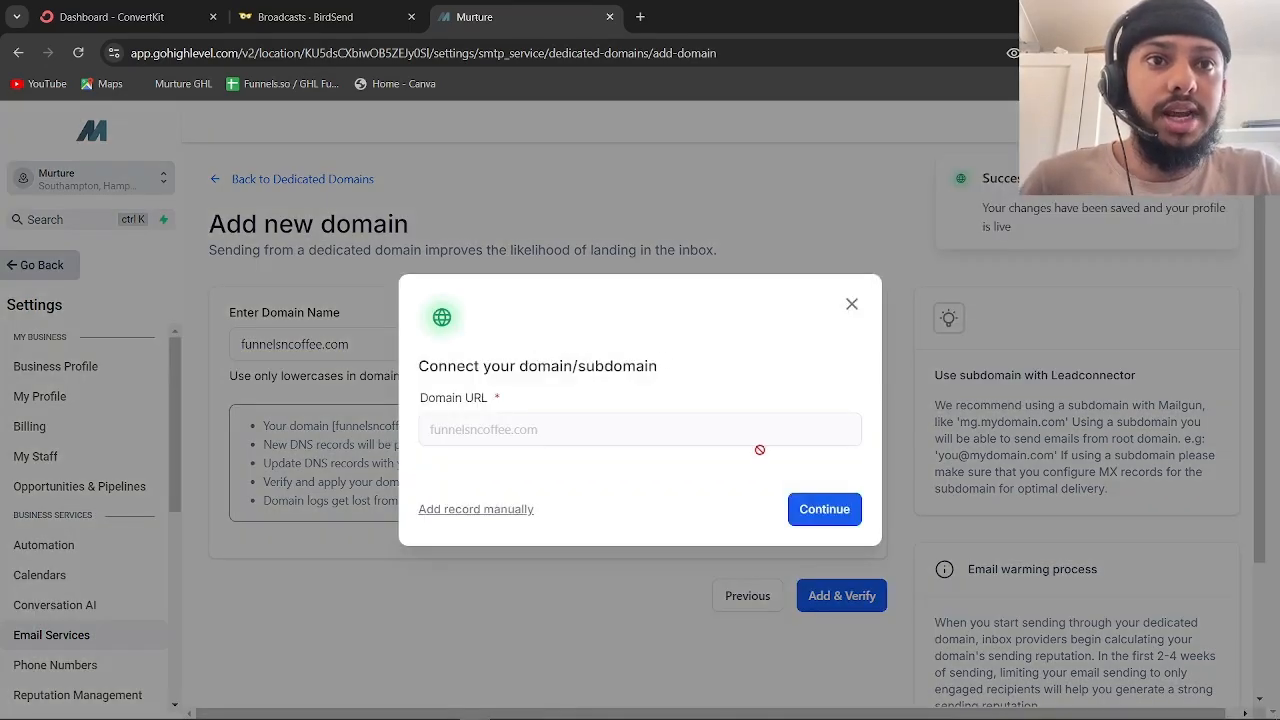
pyautogui.click(834, 509)
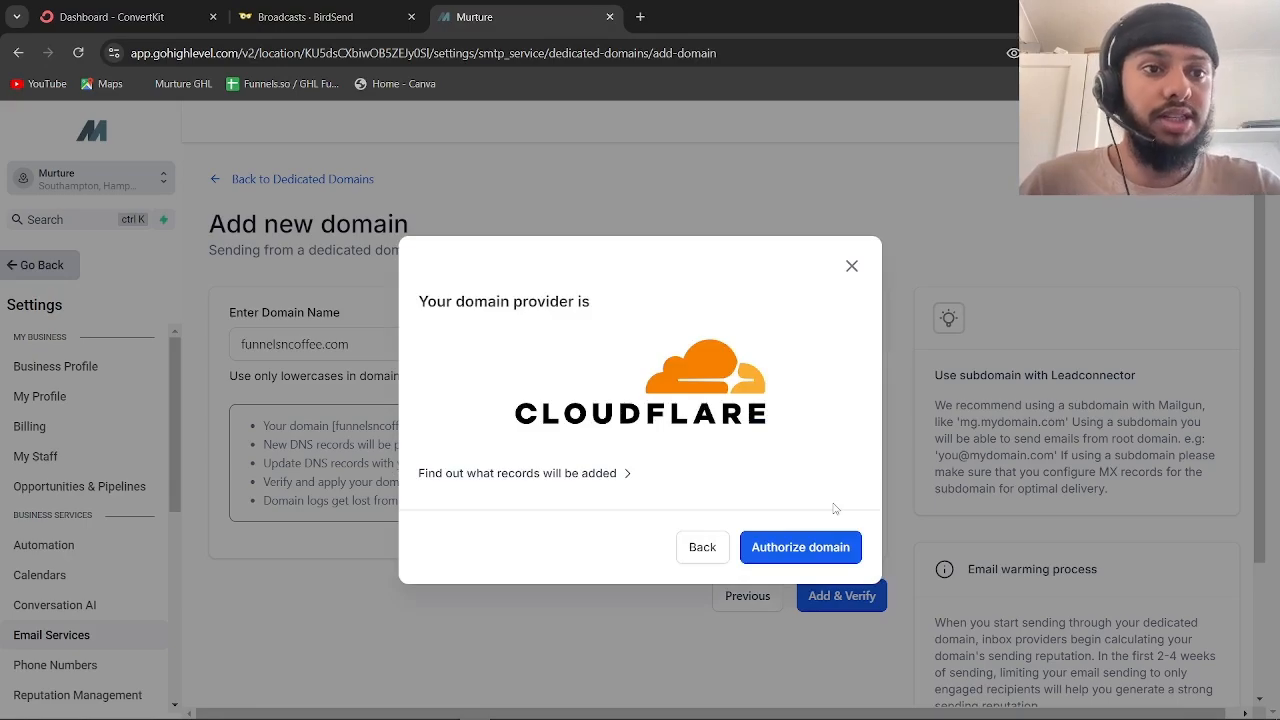
pyautogui.click(840, 541)
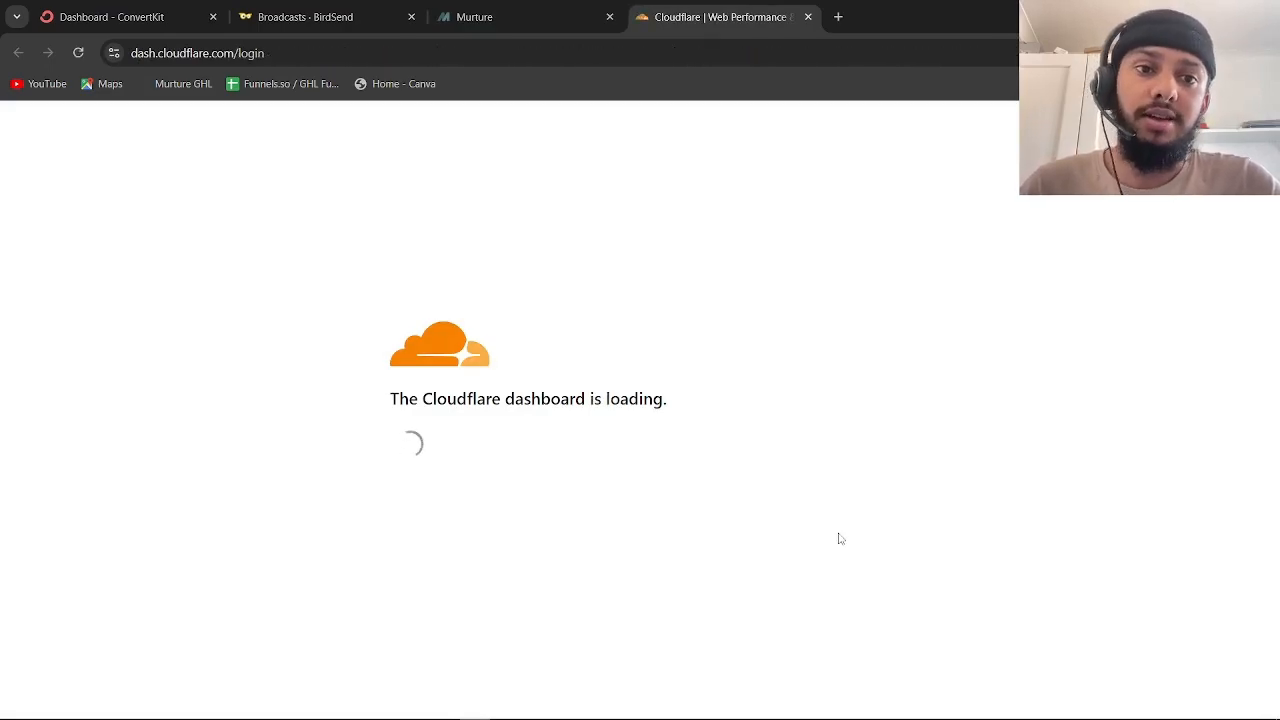
# Review LeadConnector's TXT, CNAME and MX records against the existing DNS records, then authorize them
pyautogui.scroll(-3, 508, 293)
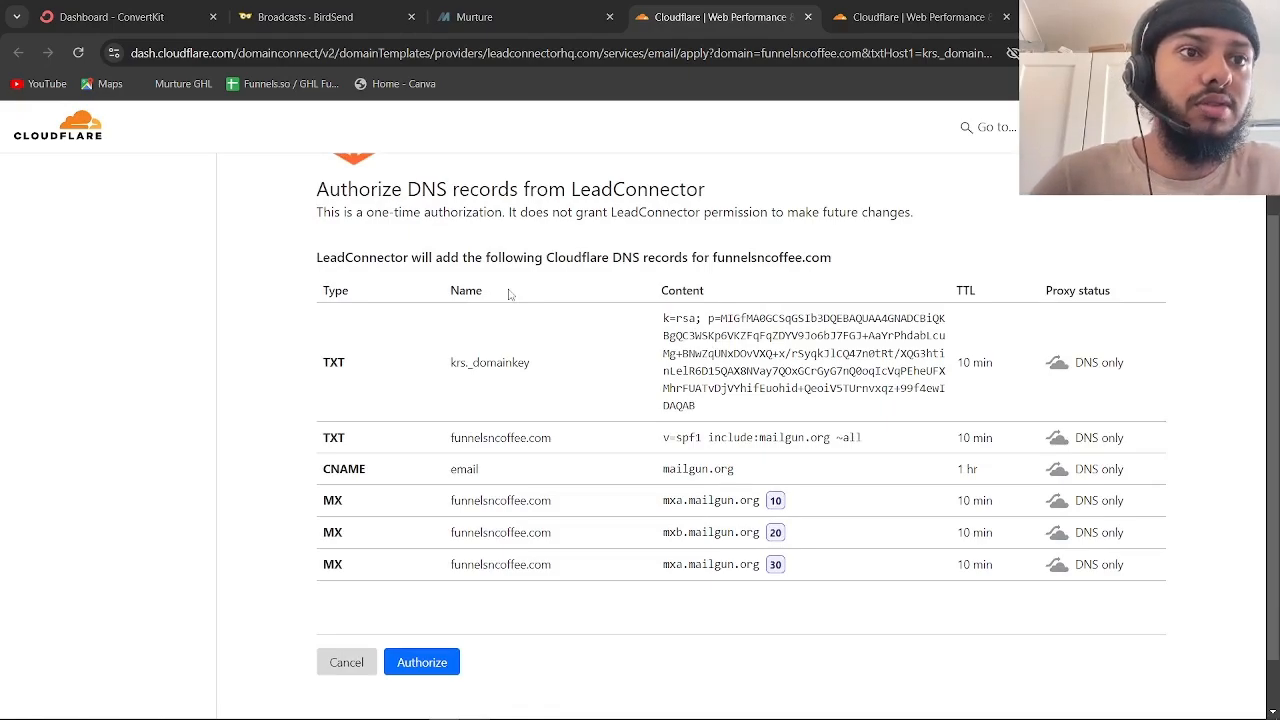
pyautogui.scroll(-1, 508, 293)
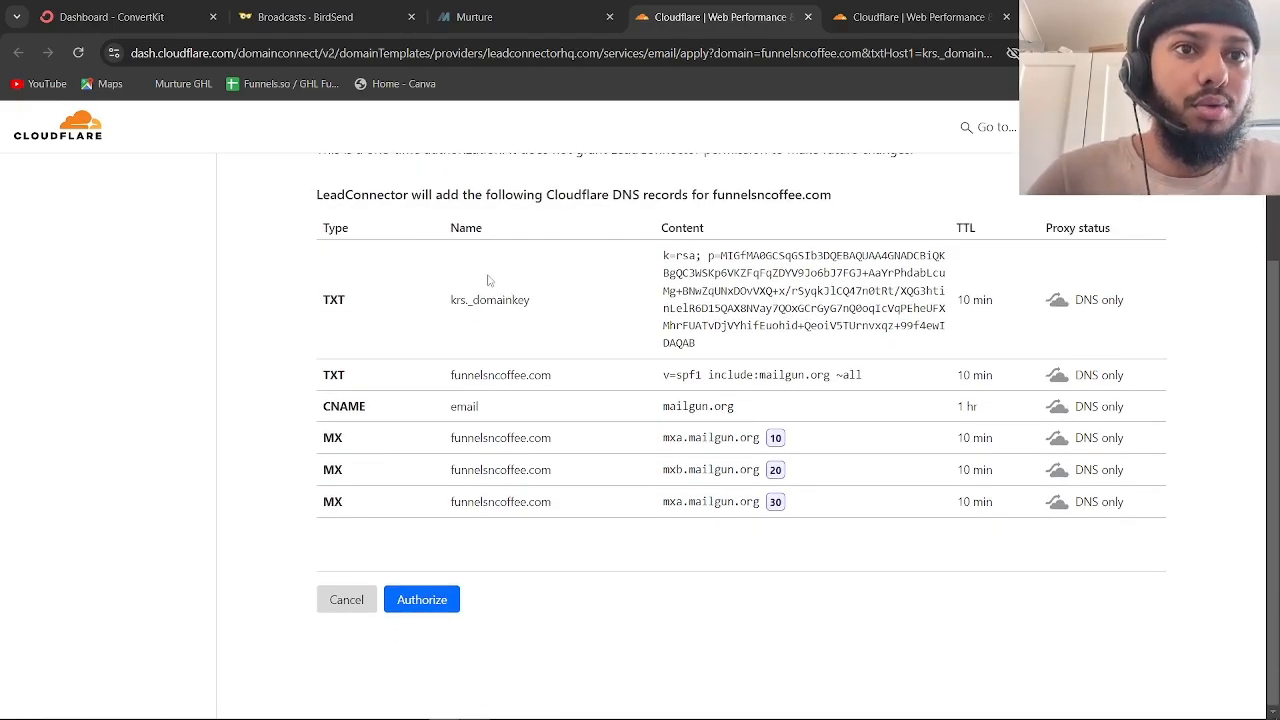
pyautogui.moveTo(490, 281); pyautogui.dragTo(543, 436)
pyautogui.click(545, 441)
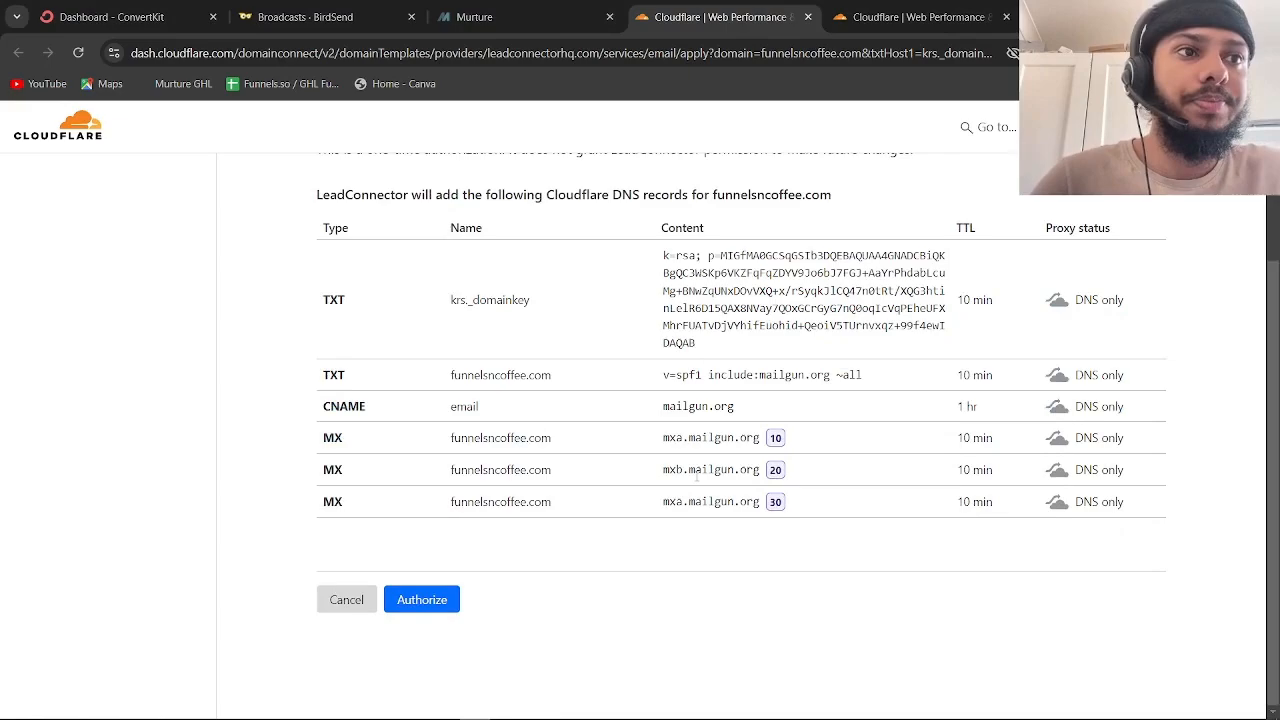
pyautogui.click(892, 30)
pyautogui.scroll(-5, 630, 450)
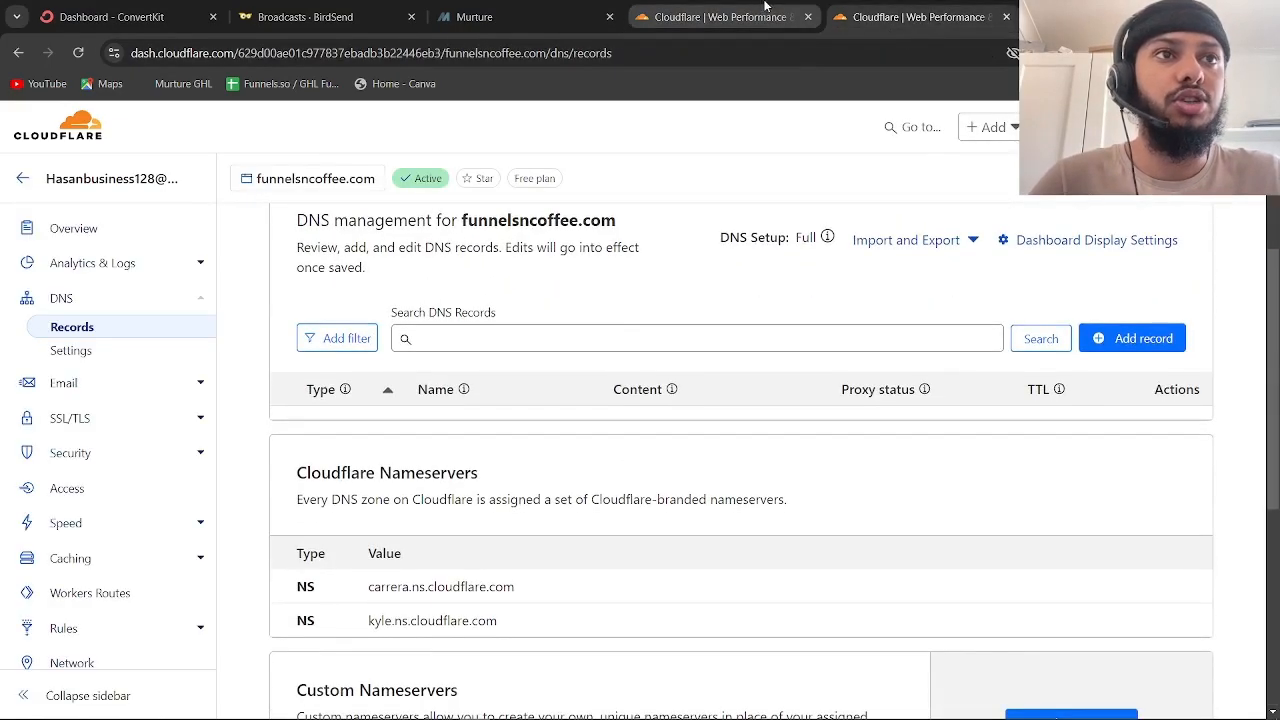
pyautogui.click(718, 17)
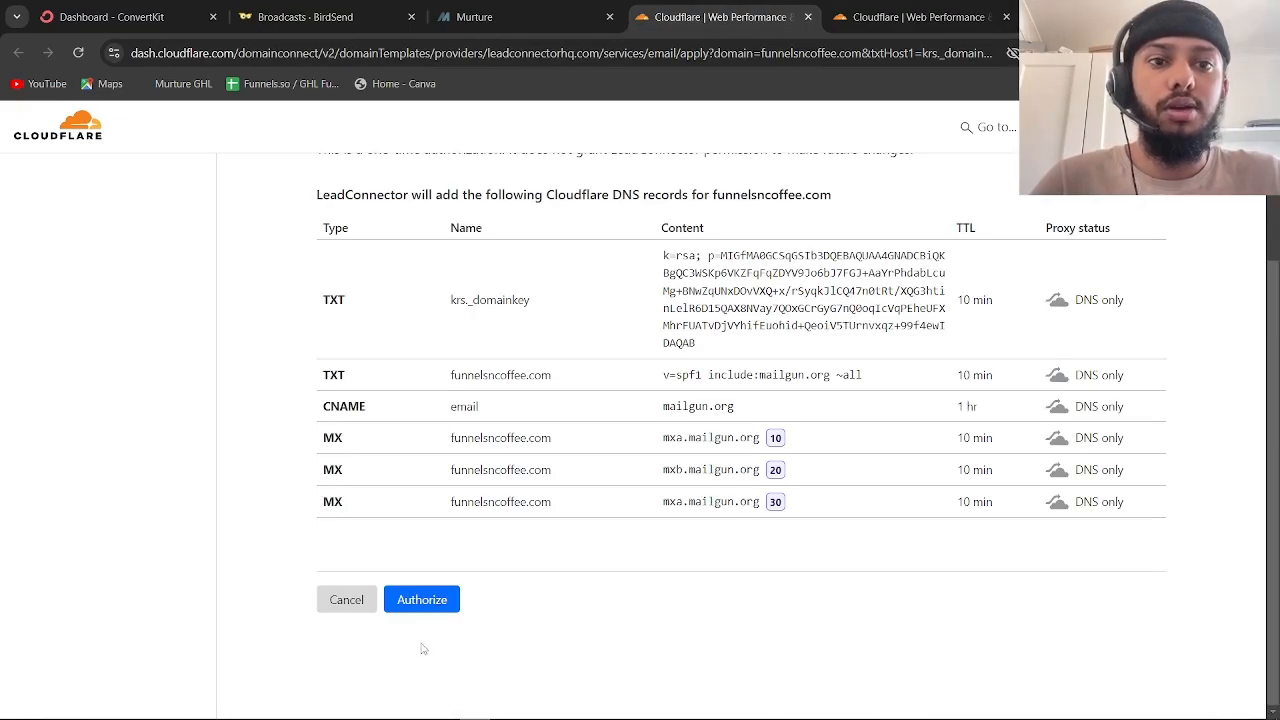
pyautogui.click(422, 599)
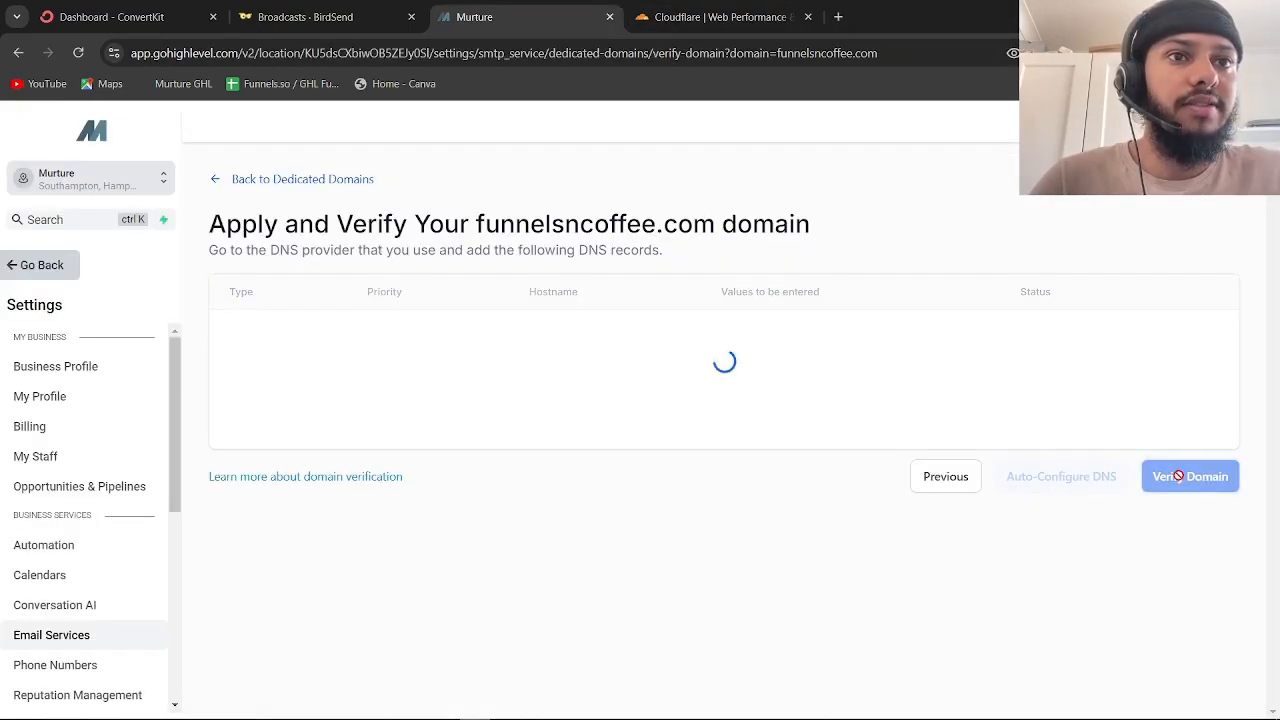
# Compare HighLevel's verification list with the mailgun records Cloudflare now holds for funnelsncoffee.com
pyautogui.scroll(-2, 791, 251)
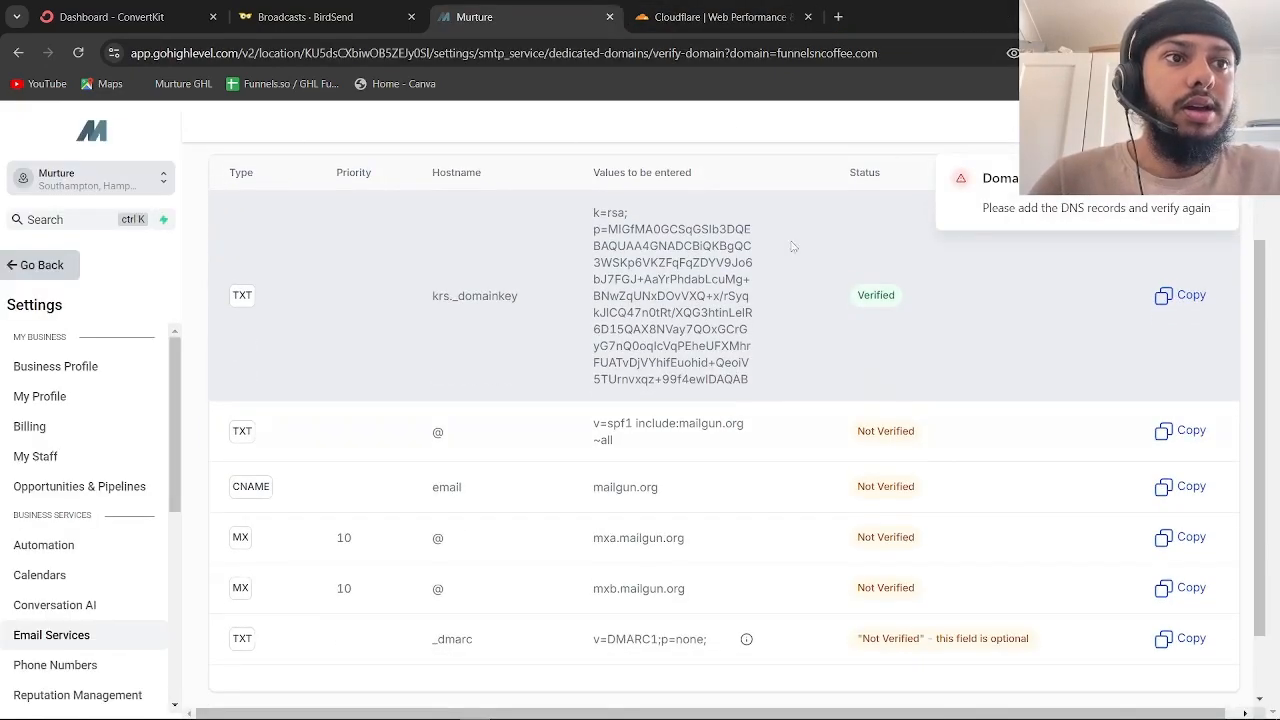
pyautogui.scroll(-2, 762, 309)
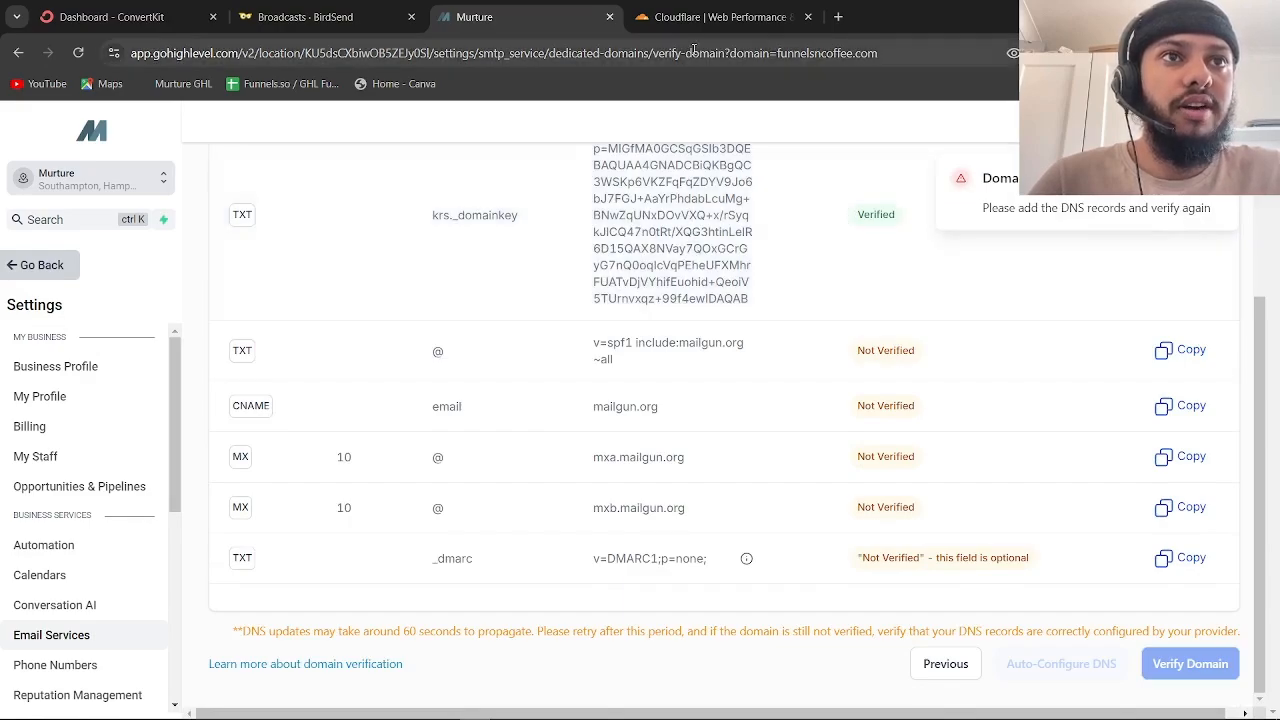
pyautogui.click(705, 17)
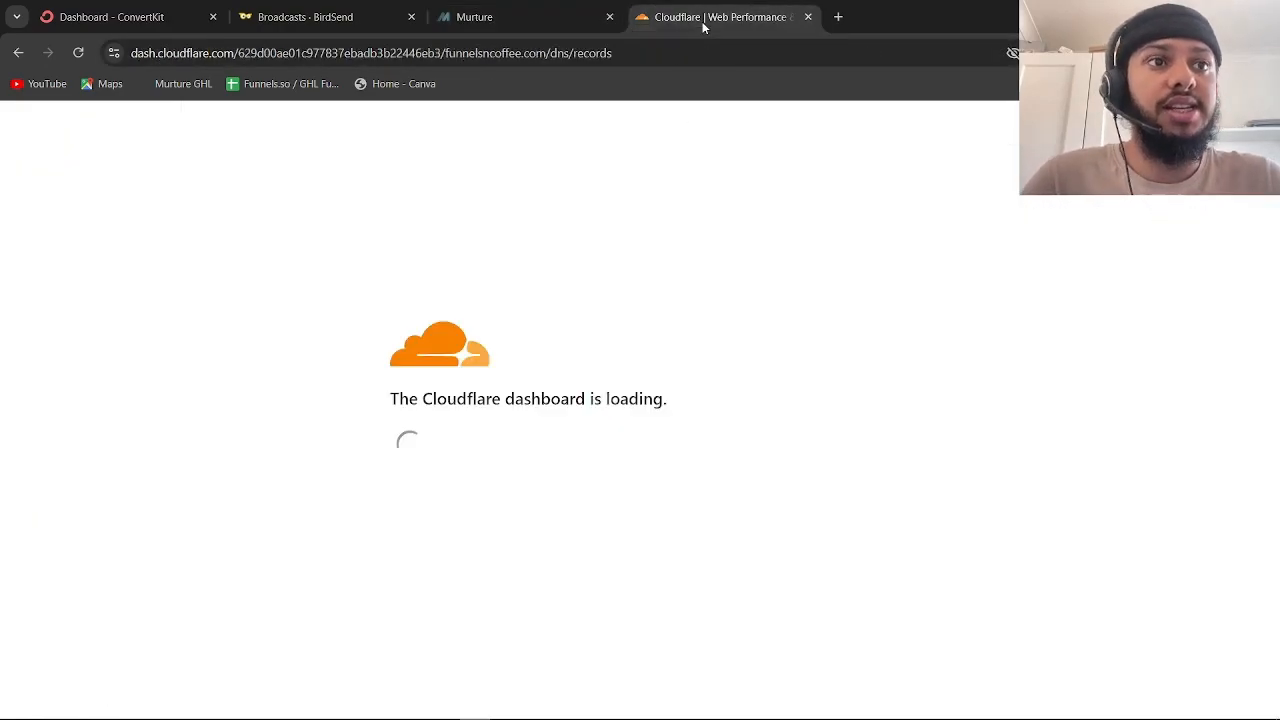
pyautogui.scroll(-5, 758, 324)
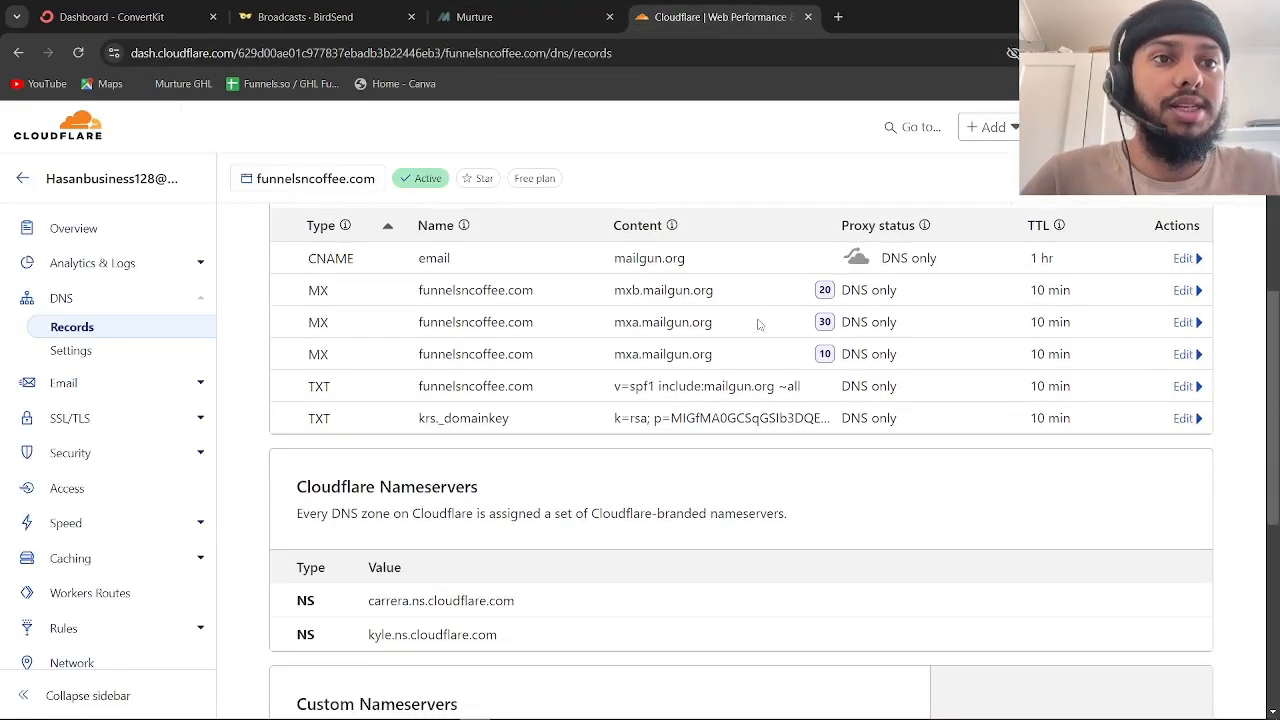
pyautogui.click(480, 17)
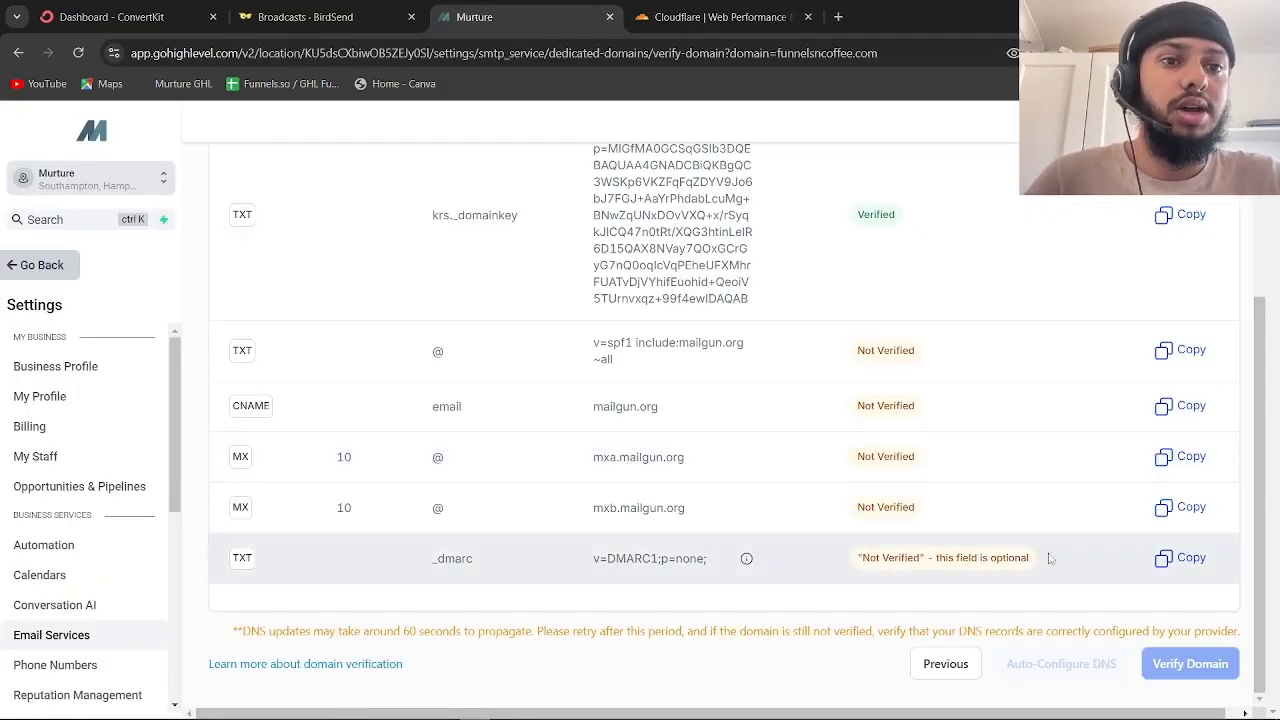
# Copy the optional _dmarc TXT value v=DMARC1;p=none; and bring up Cloudflare's DNS records
pyautogui.click(1190, 565)
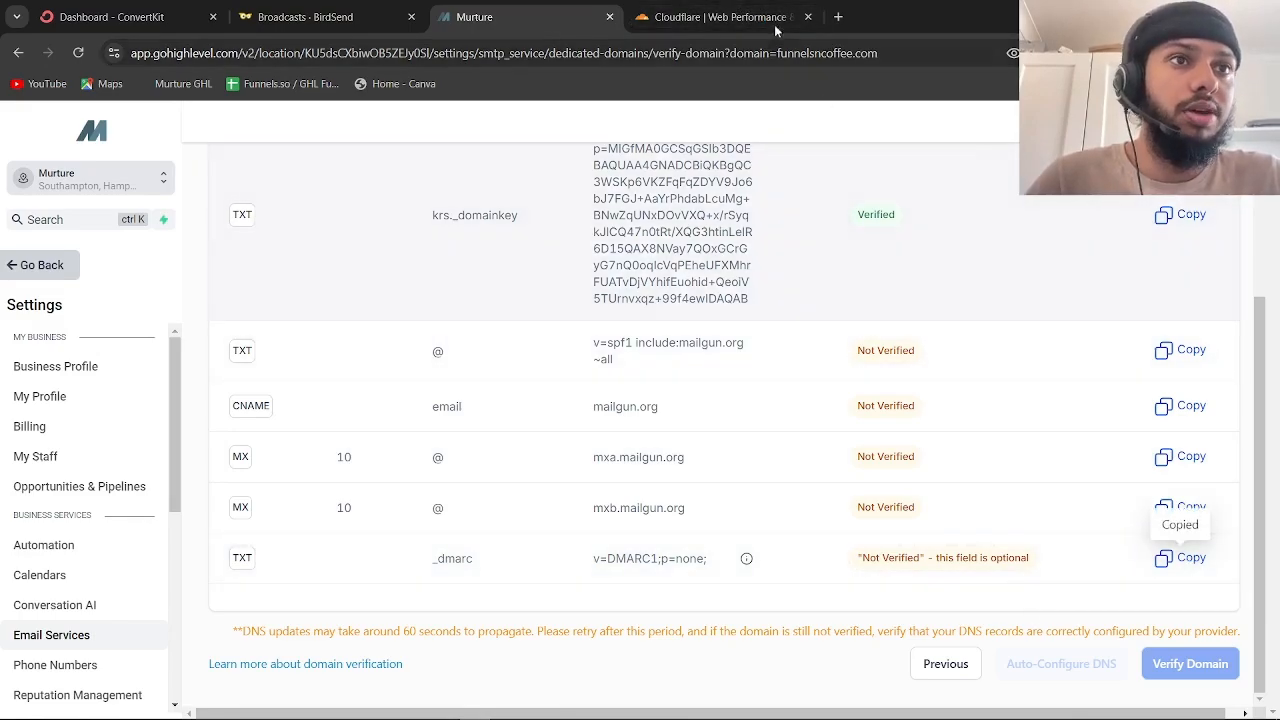
pyautogui.click(774, 24)
pyautogui.scroll(2, 1128, 305)
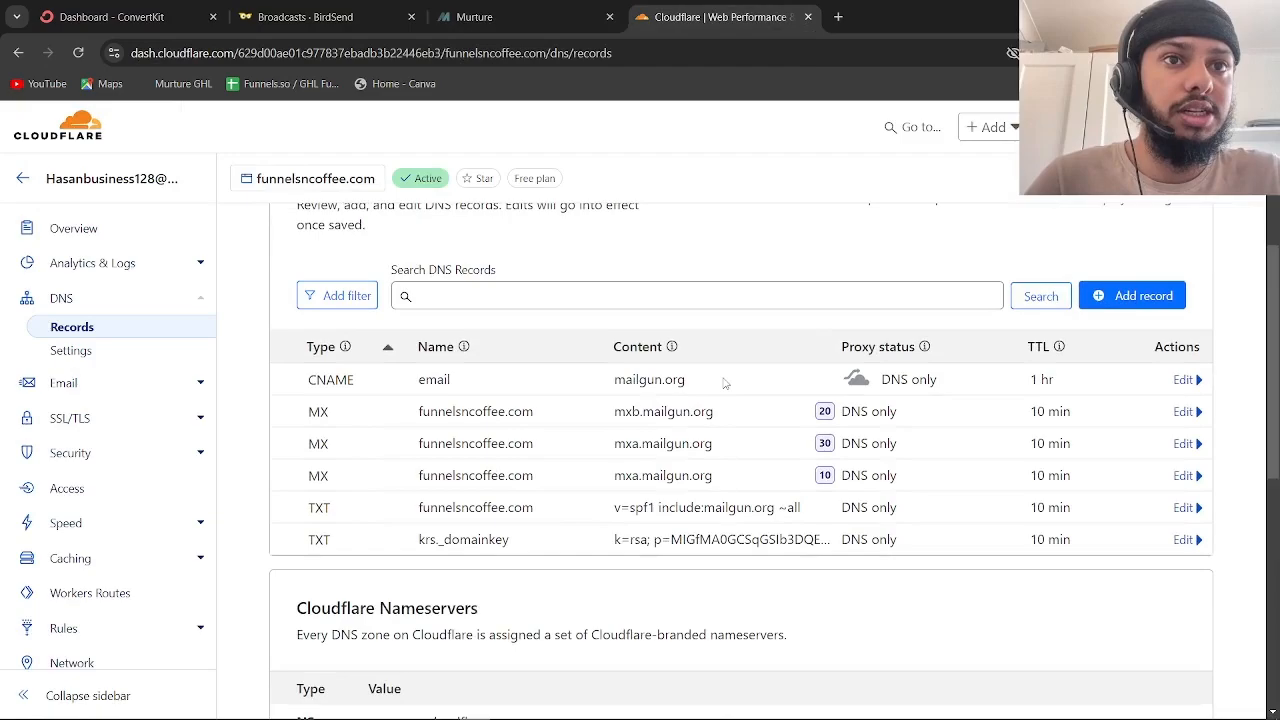
# Start a new Cloudflare DNS record and set its type to TXT, checking HighLevel's _dmarc details
pyautogui.click(1128, 300)
pyautogui.click(553, 17)
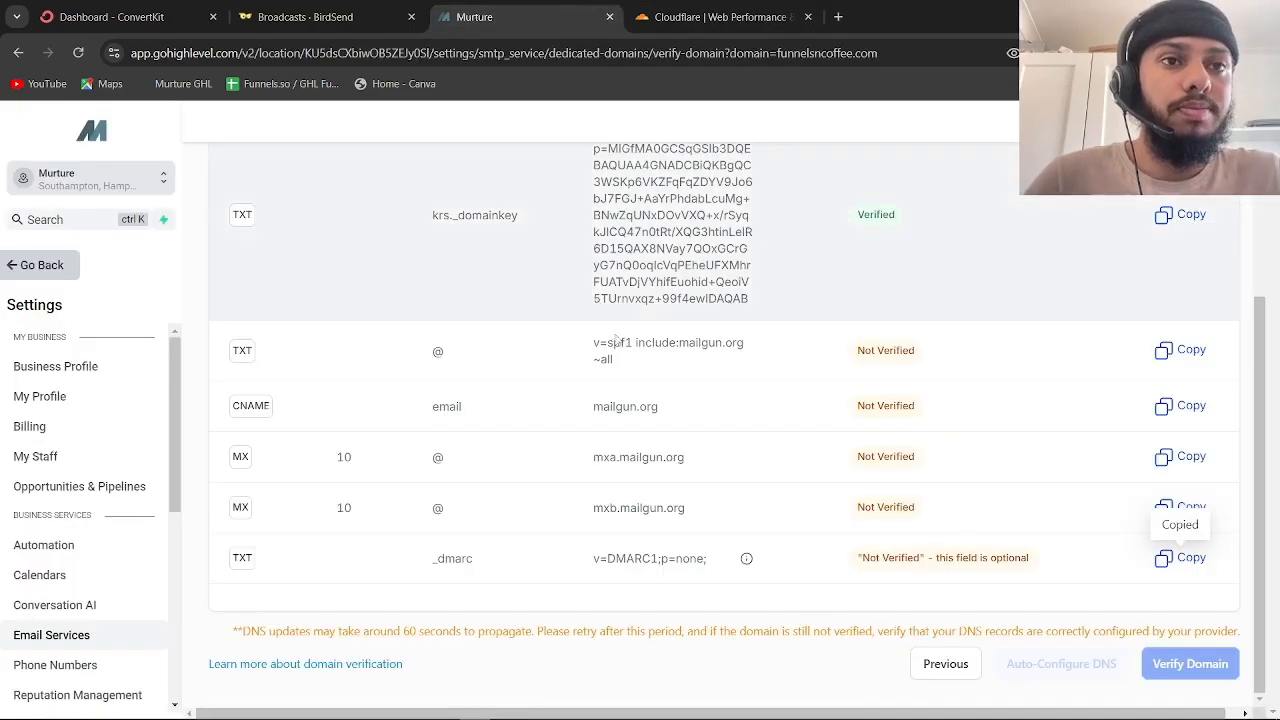
pyautogui.click(715, 17)
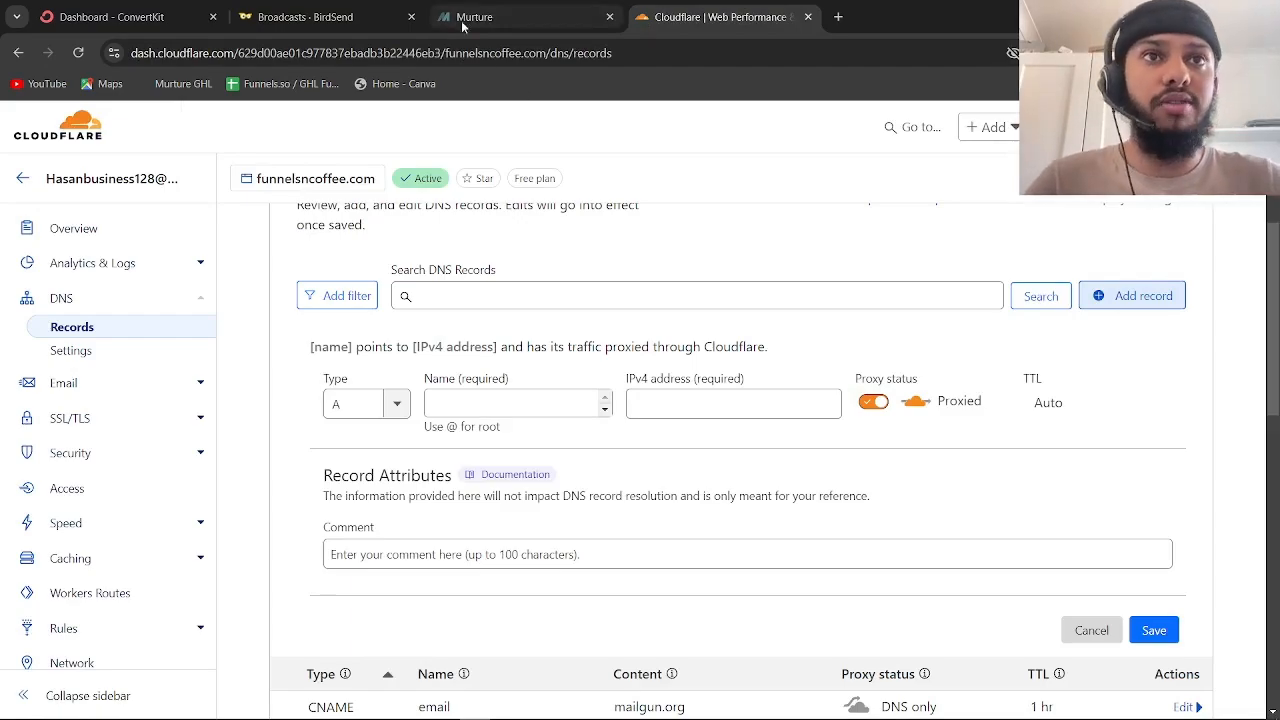
pyautogui.click(520, 17)
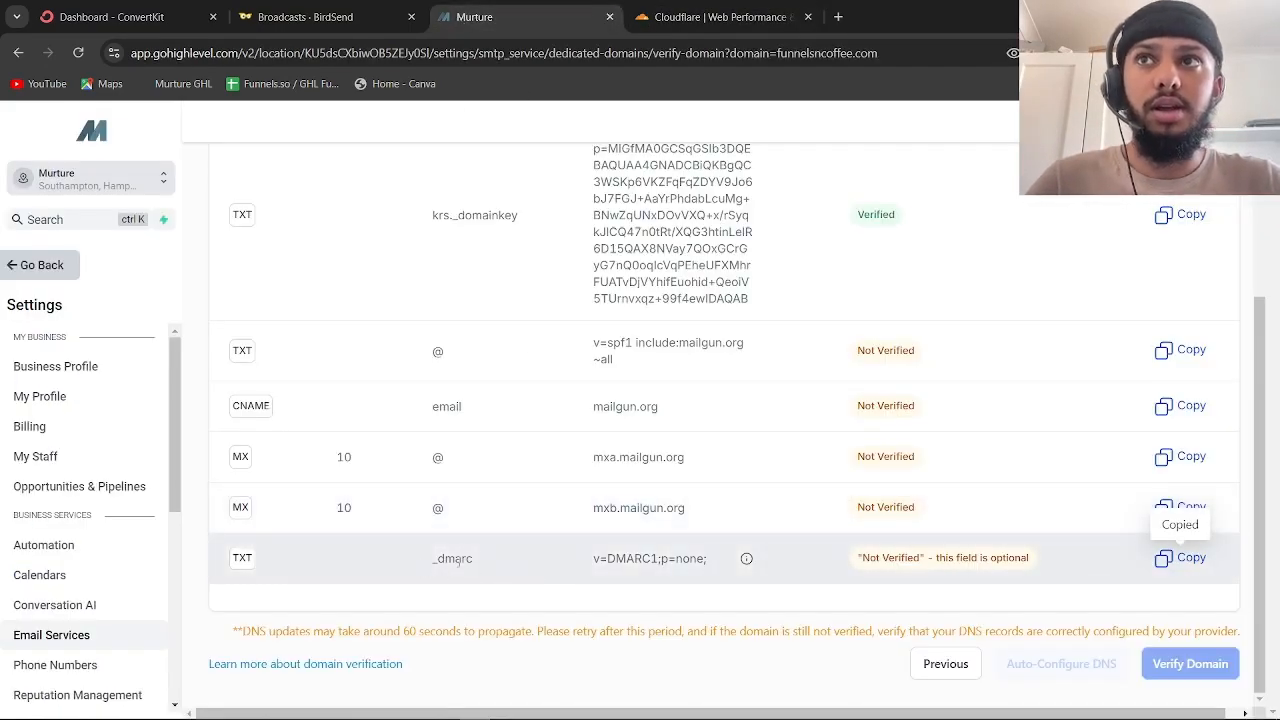
pyautogui.click(670, 24)
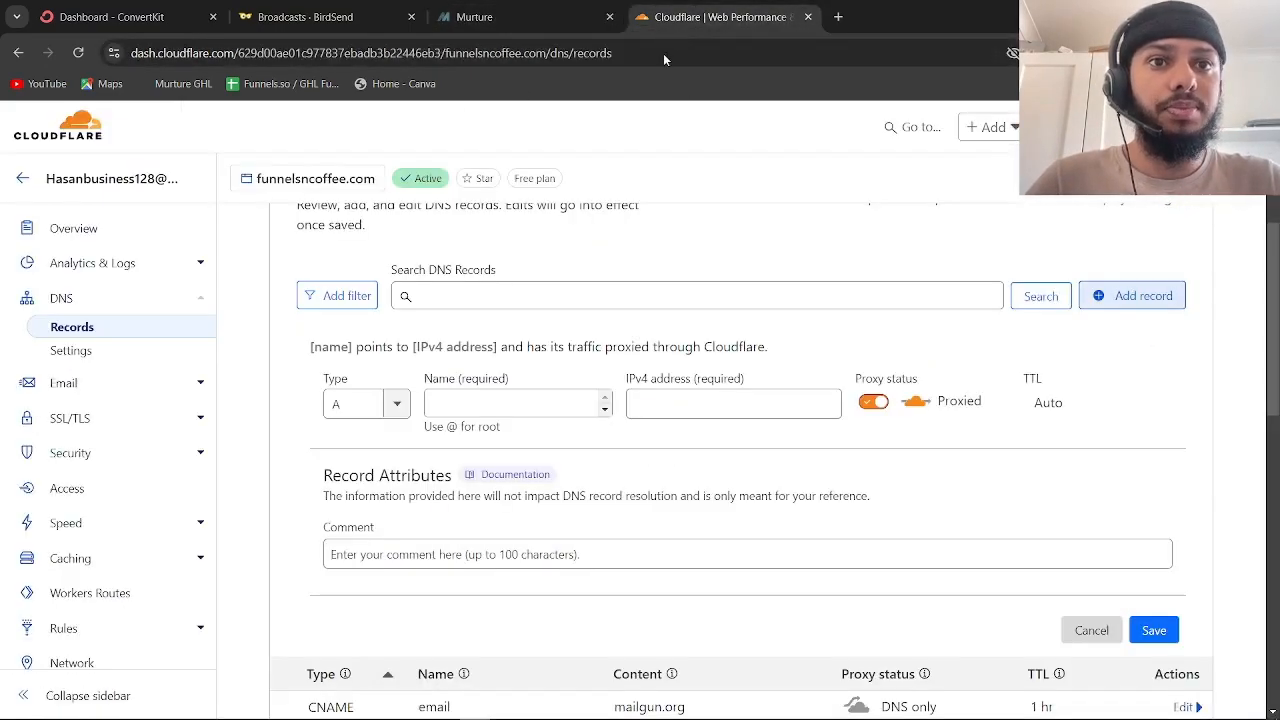
pyautogui.click(395, 405)
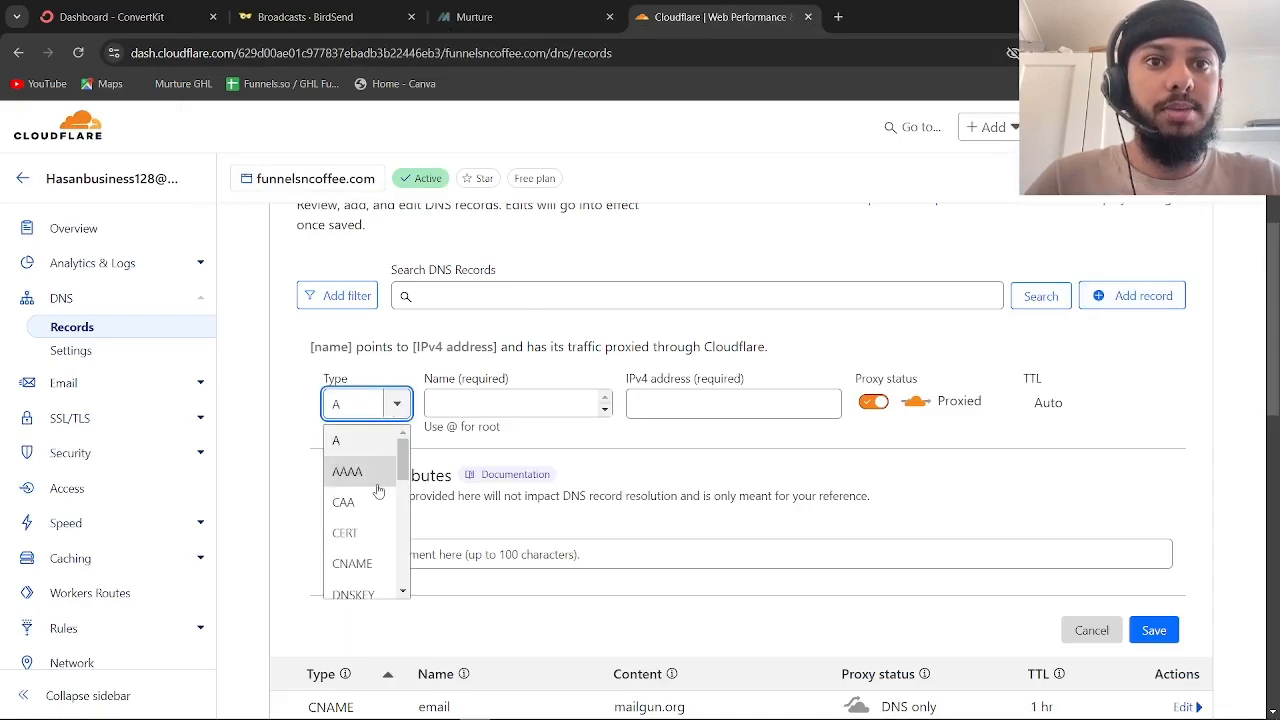
pyautogui.scroll(-1, 378, 489)
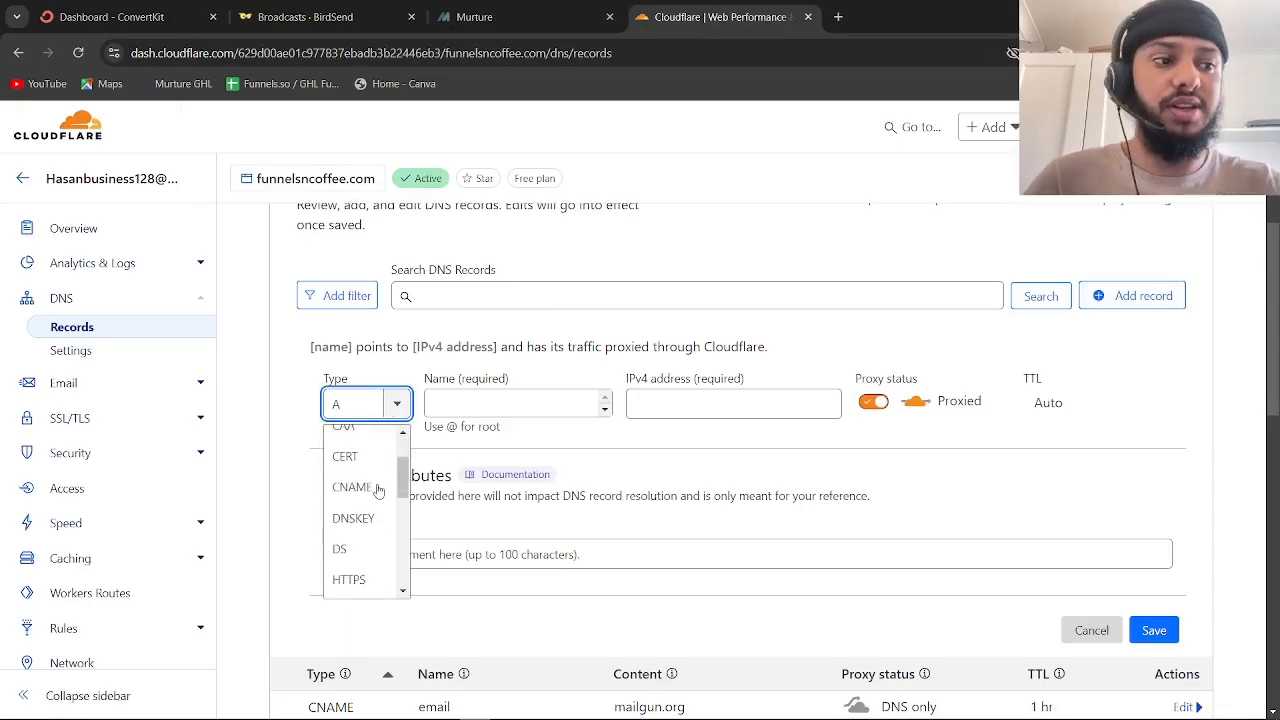
pyautogui.press('BackSpace')
pyautogui.write('txt')
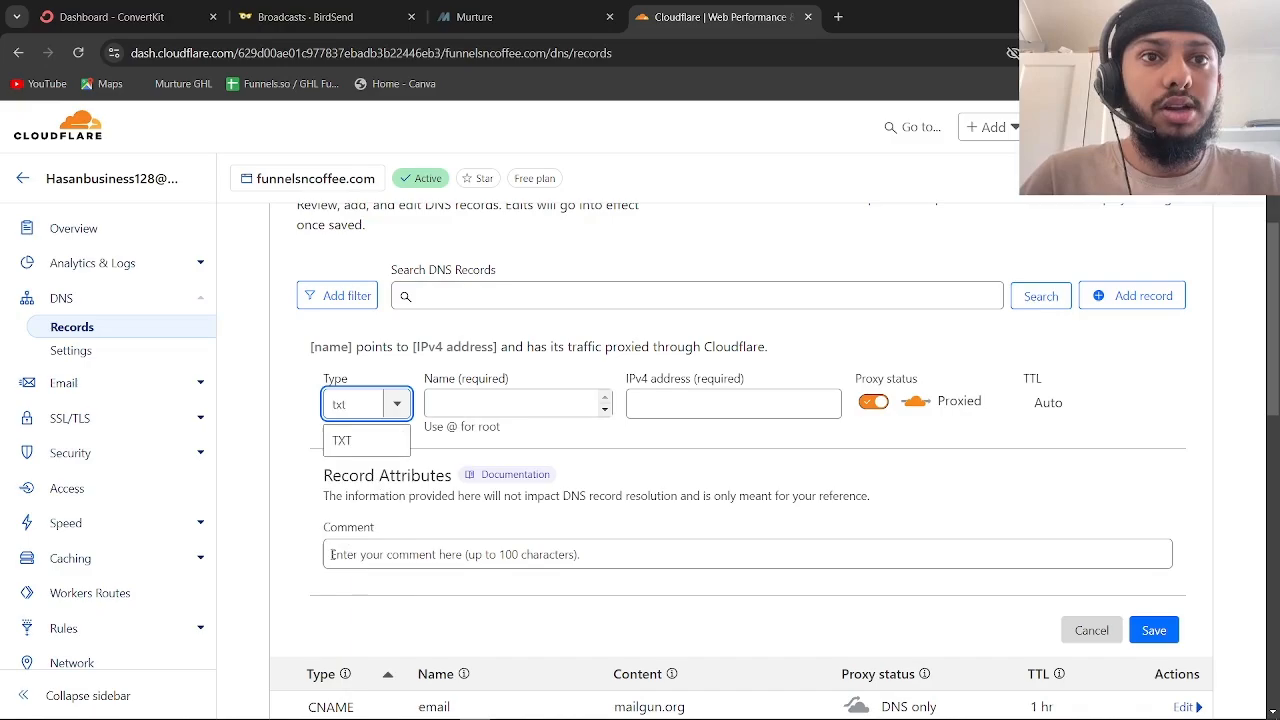
pyautogui.click(342, 440)
pyautogui.click(480, 17)
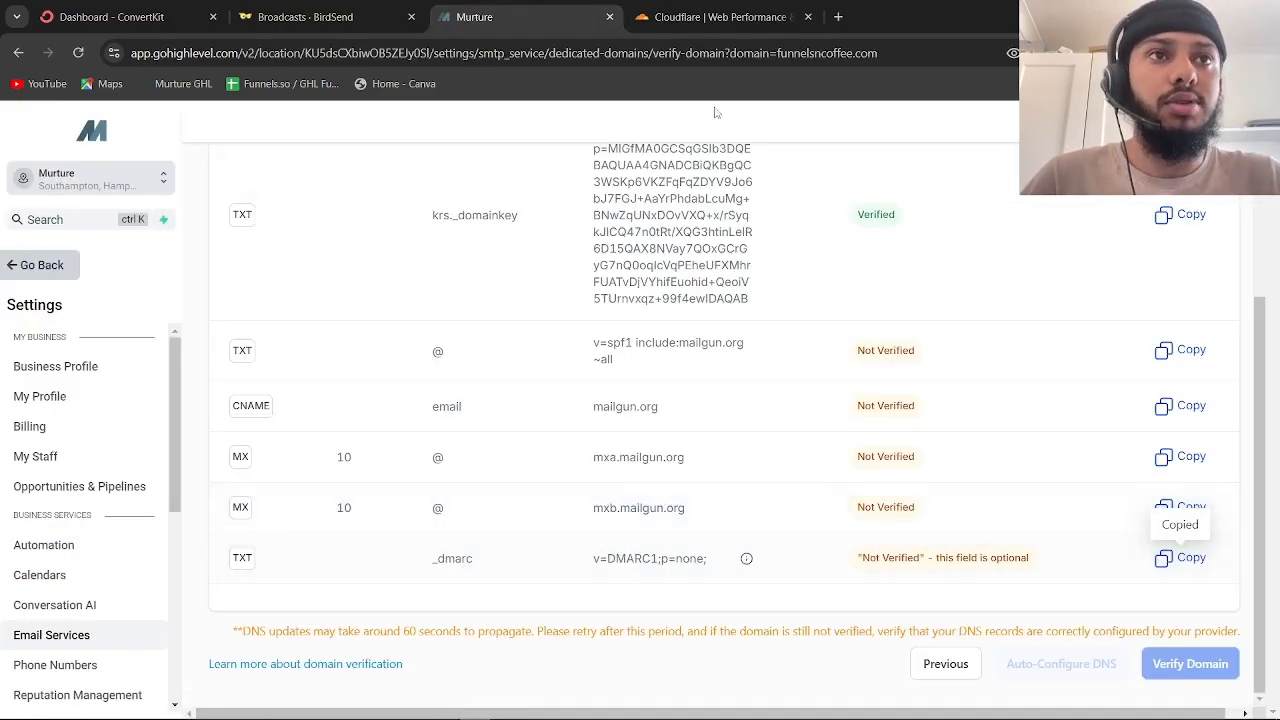
pyautogui.click(718, 17)
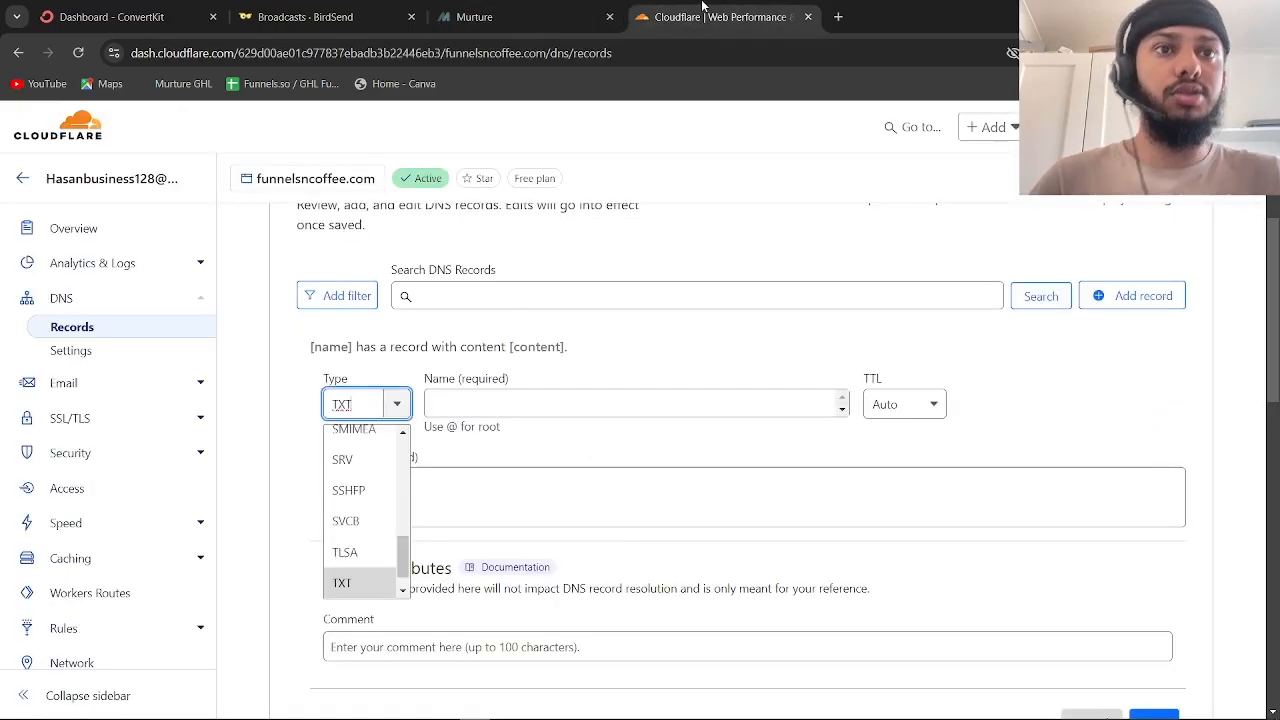
# Name the record _dmarc and paste v=DMARC1;p=none; as its content
pyautogui.click(470, 397)
pyautogui.write('_dmarc')
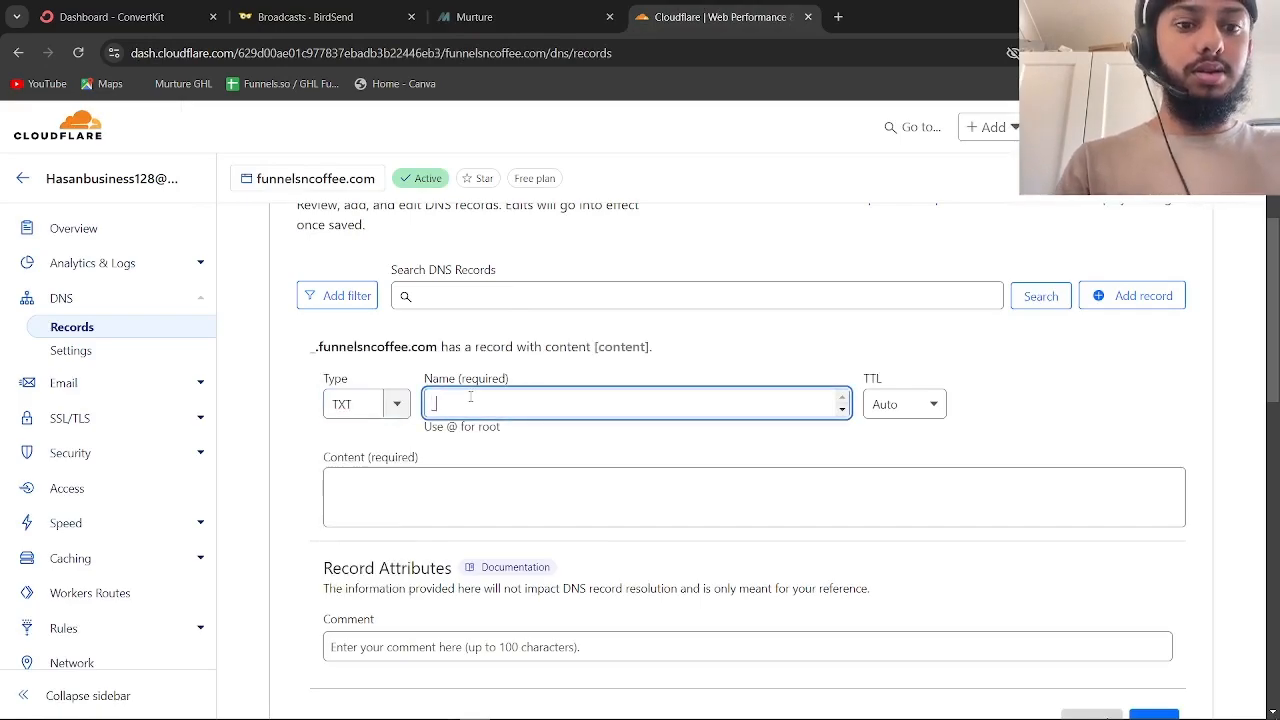
pyautogui.click(534, 13)
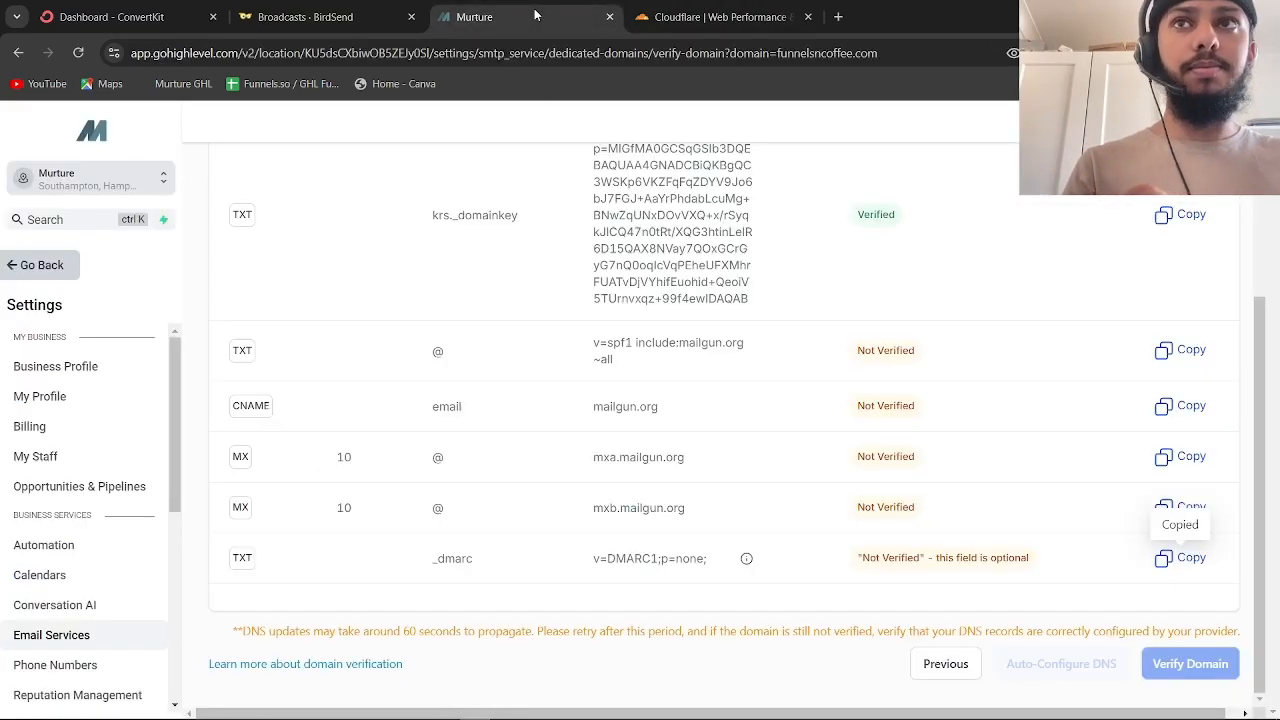
pyautogui.click(712, 7)
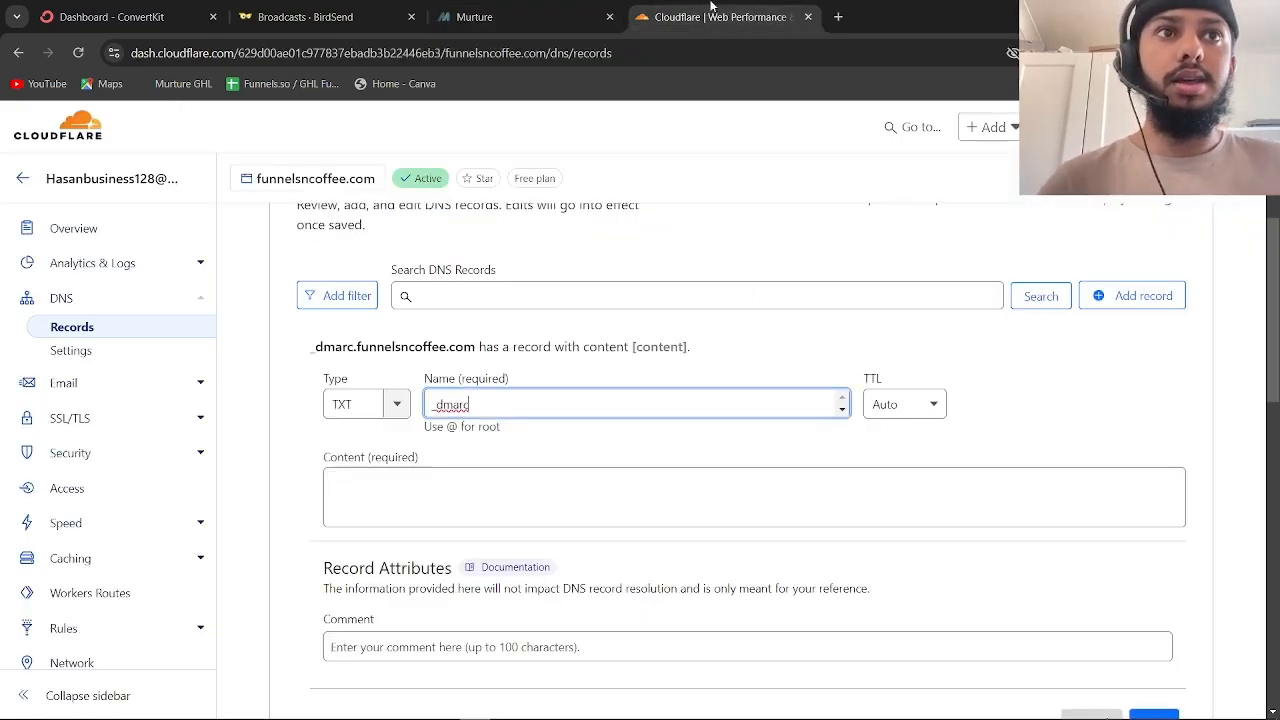
pyautogui.click(425, 484)
pyautogui.hotkey('ctrl', 'v')
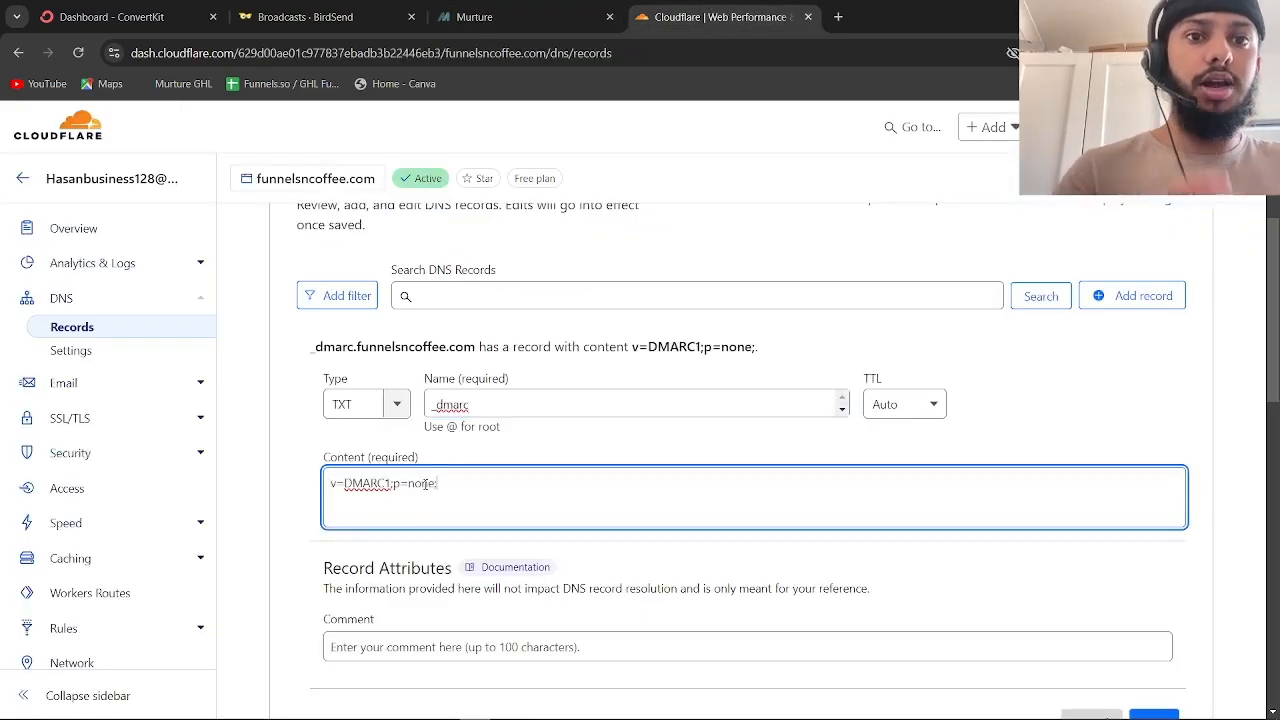
pyautogui.click(505, 15)
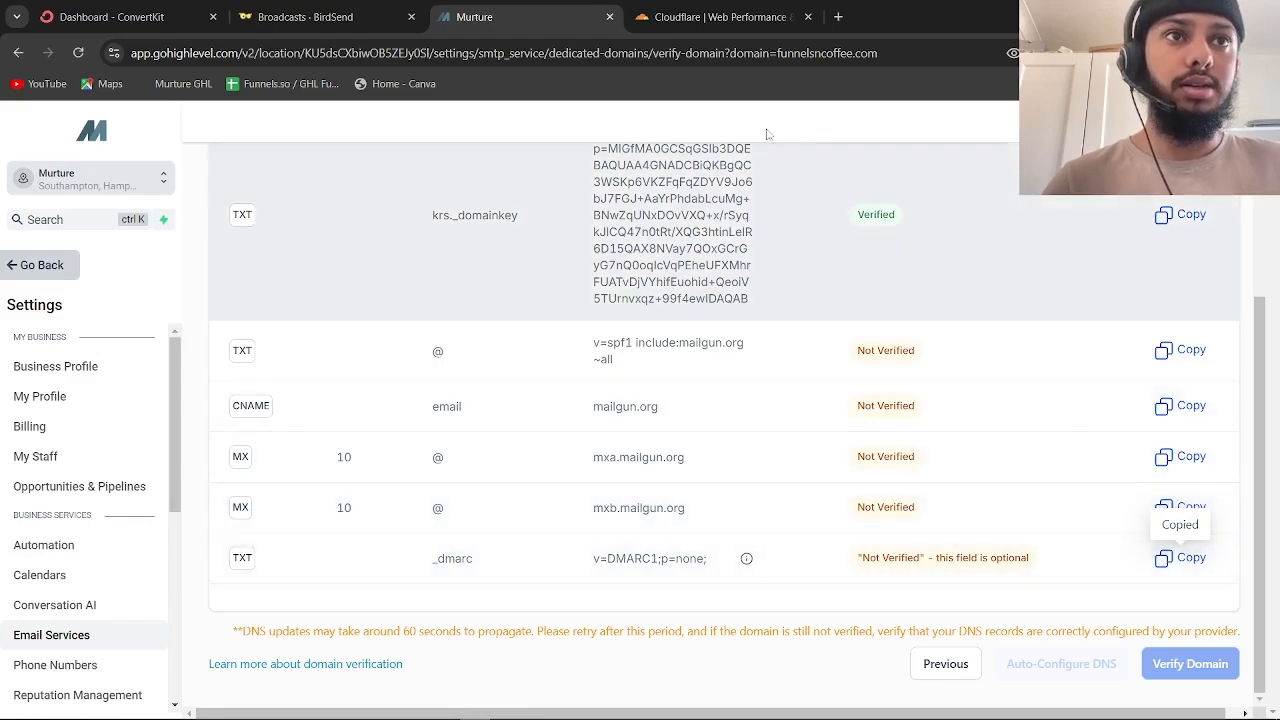
pyautogui.click(684, 12)
pyautogui.scroll(-1, 1129, 673)
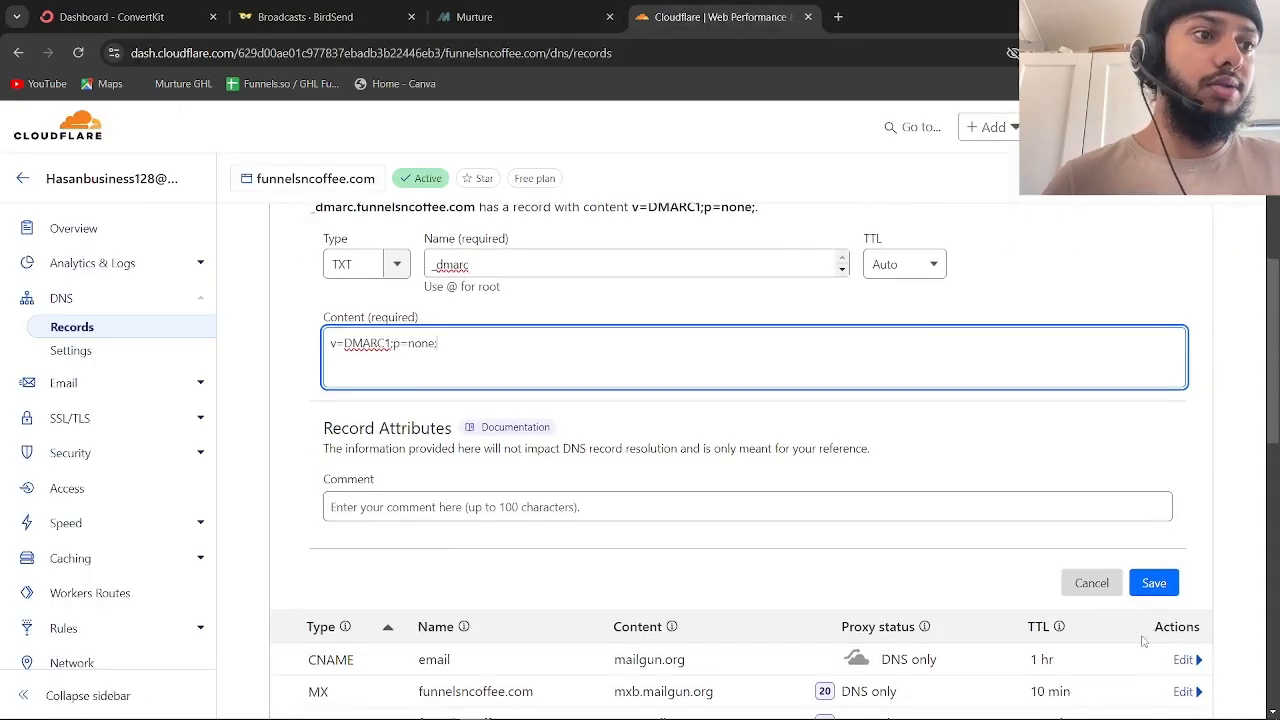
# Save the _dmarc record and change its rua=mailto report address to a mailbox on funnelsncoffee.com
pyautogui.click(1154, 580)
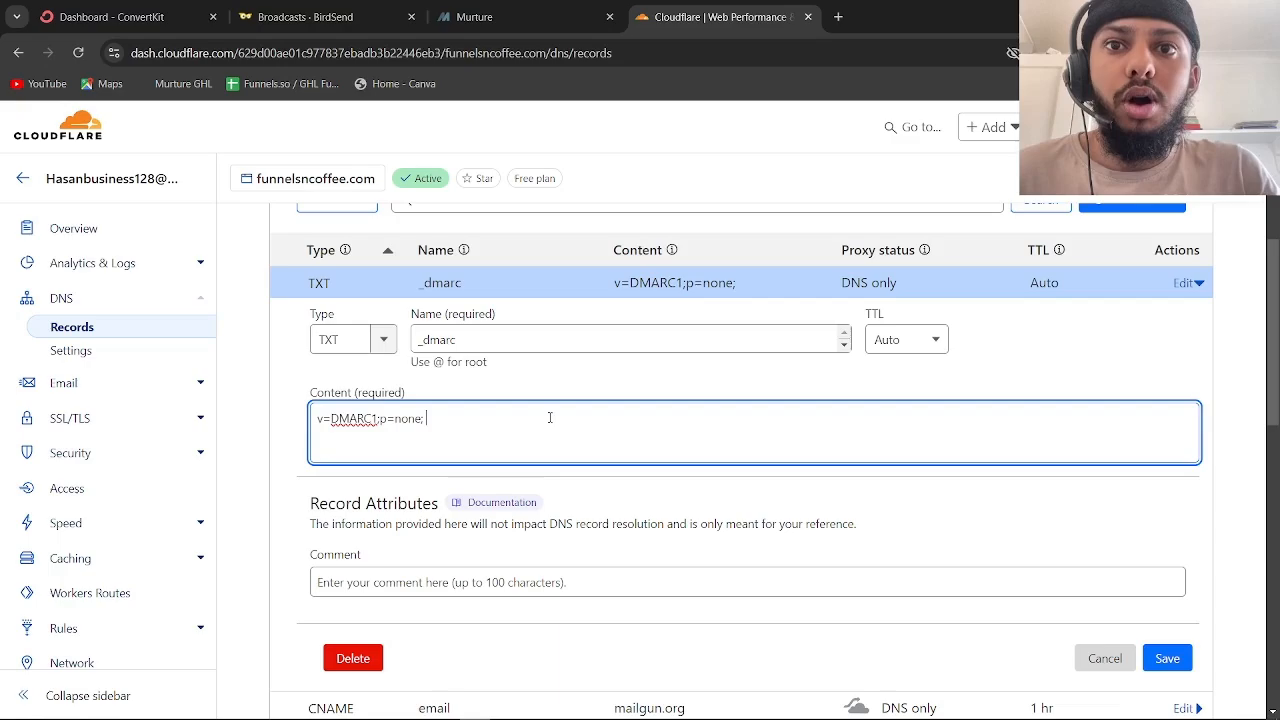
pyautogui.hotkey('ctrl', 'v')
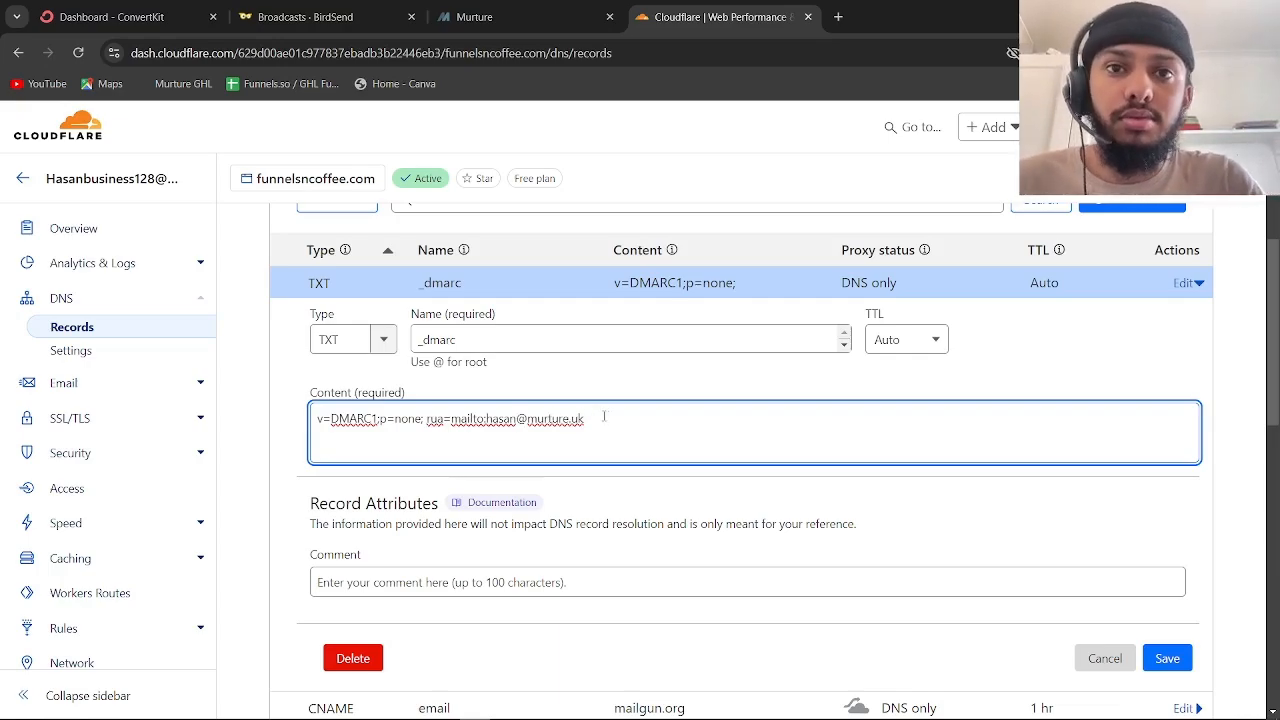
pyautogui.moveTo(604, 416); pyautogui.dragTo(486, 418)
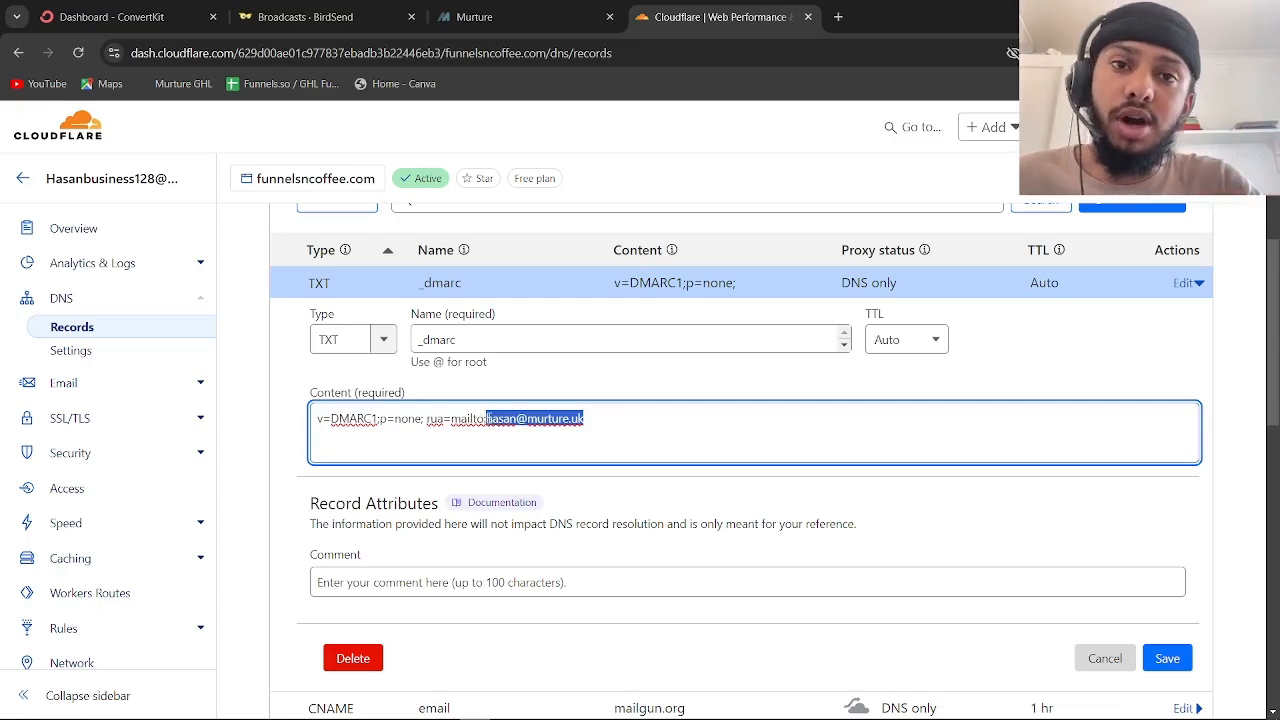
pyautogui.doubleClick(626, 433)
pyautogui.moveTo(531, 418); pyautogui.dragTo(490, 418)
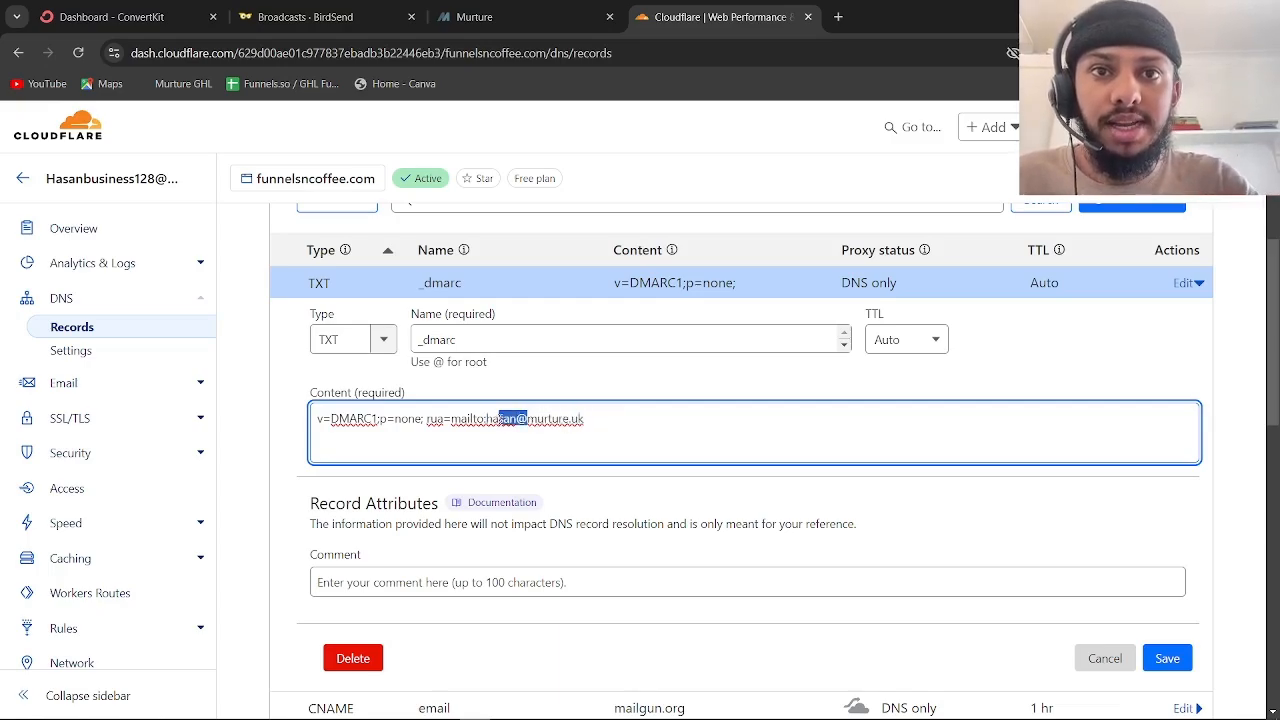
pyautogui.press('BackSpace')
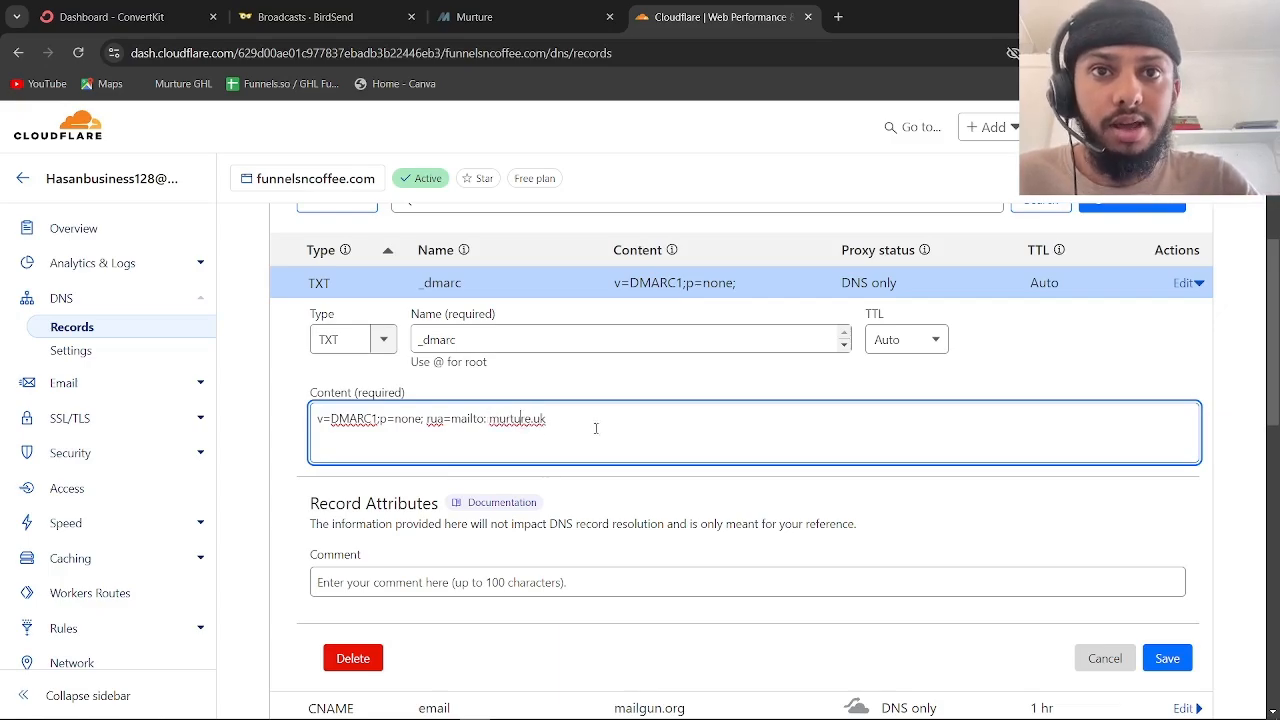
pyautogui.moveTo(595, 428); pyautogui.dragTo(490, 420)
pyautogui.press('BackSpace')
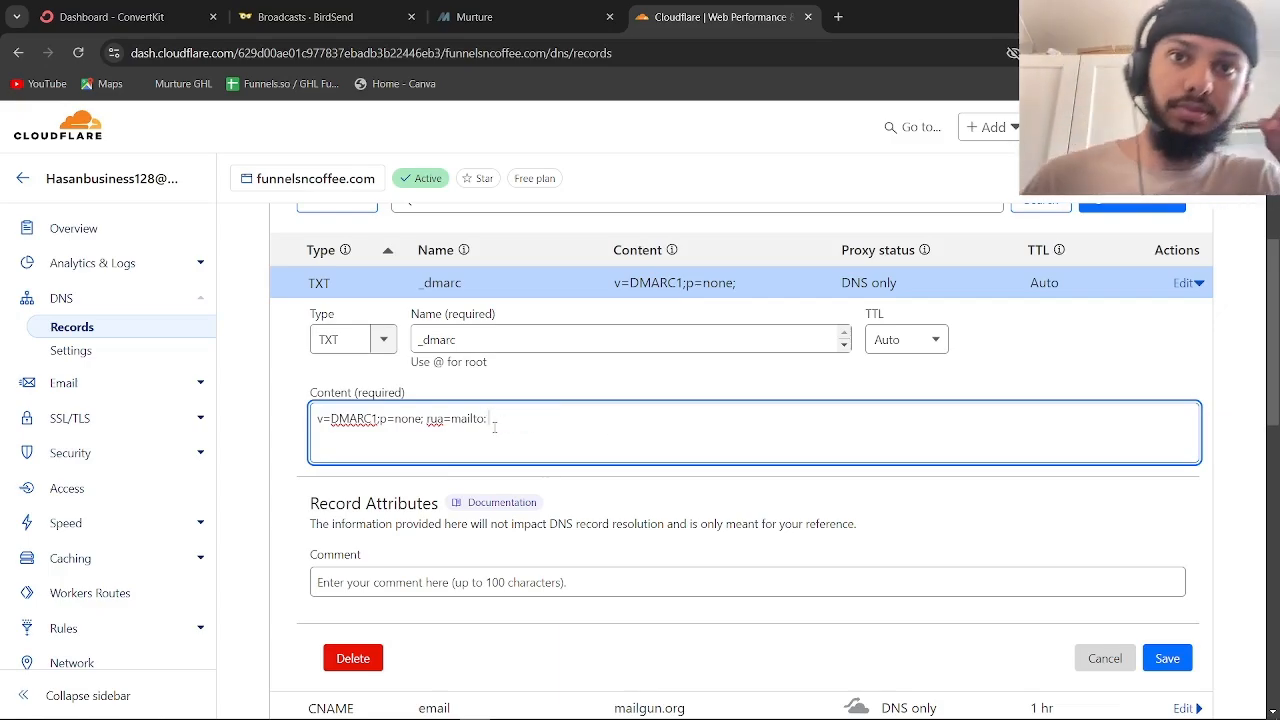
pyautogui.write('funnels')
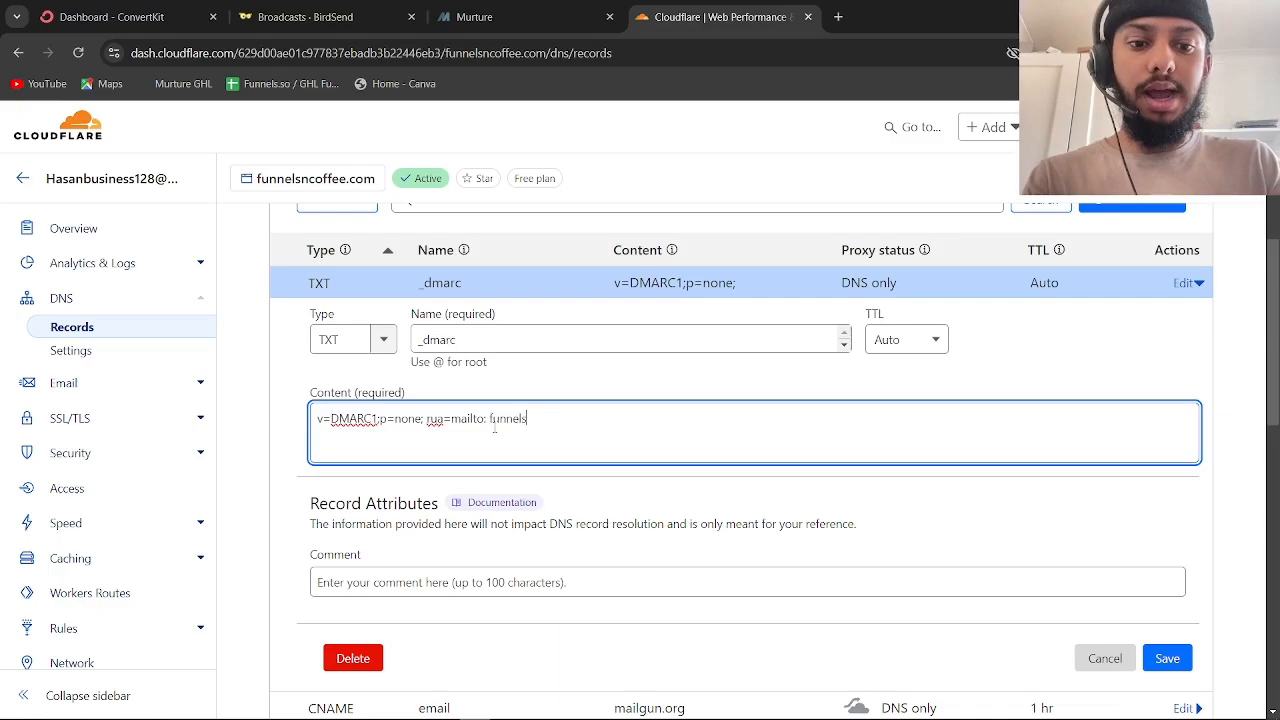
pyautogui.write('ncoffee')
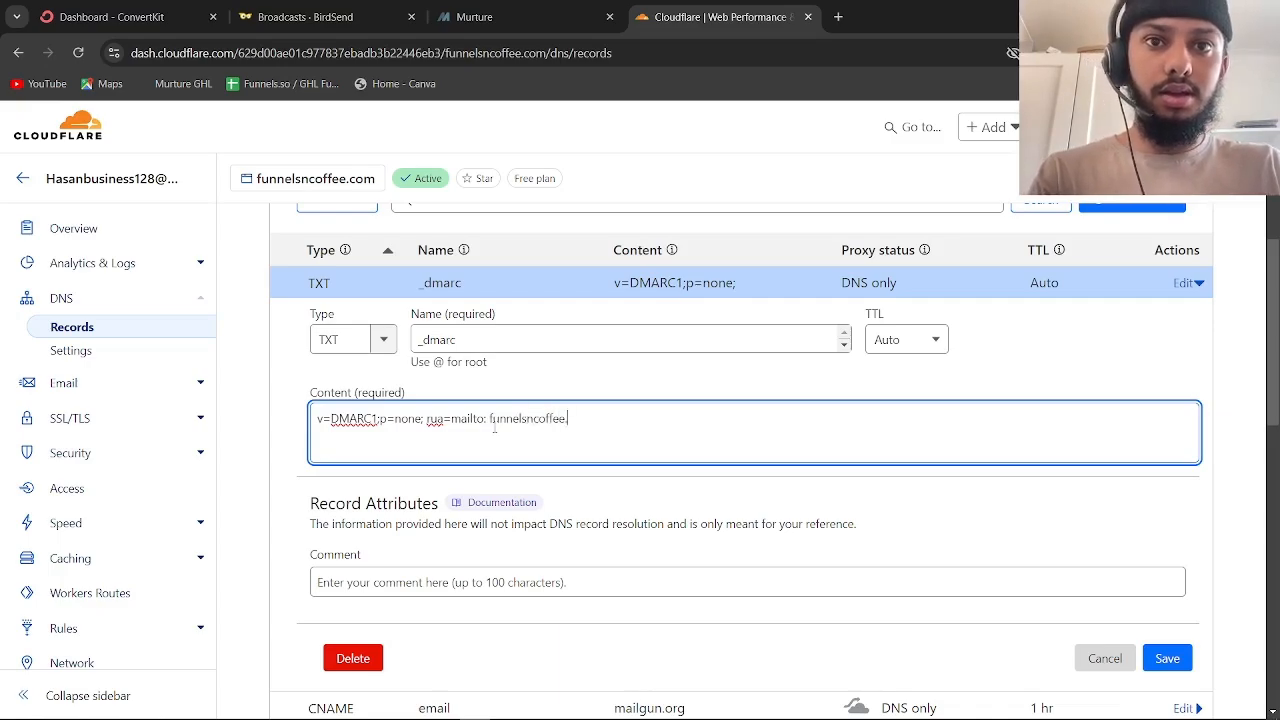
pyautogui.write('.co')
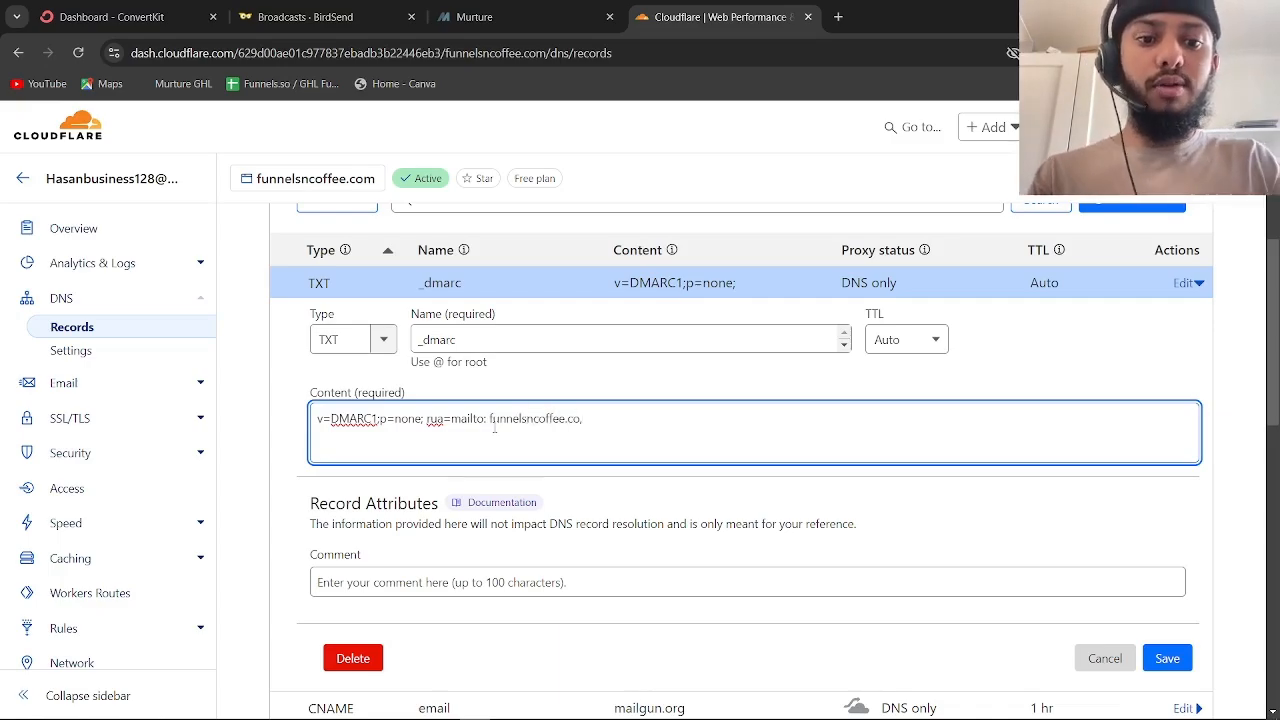
pyautogui.press('BackSpace')
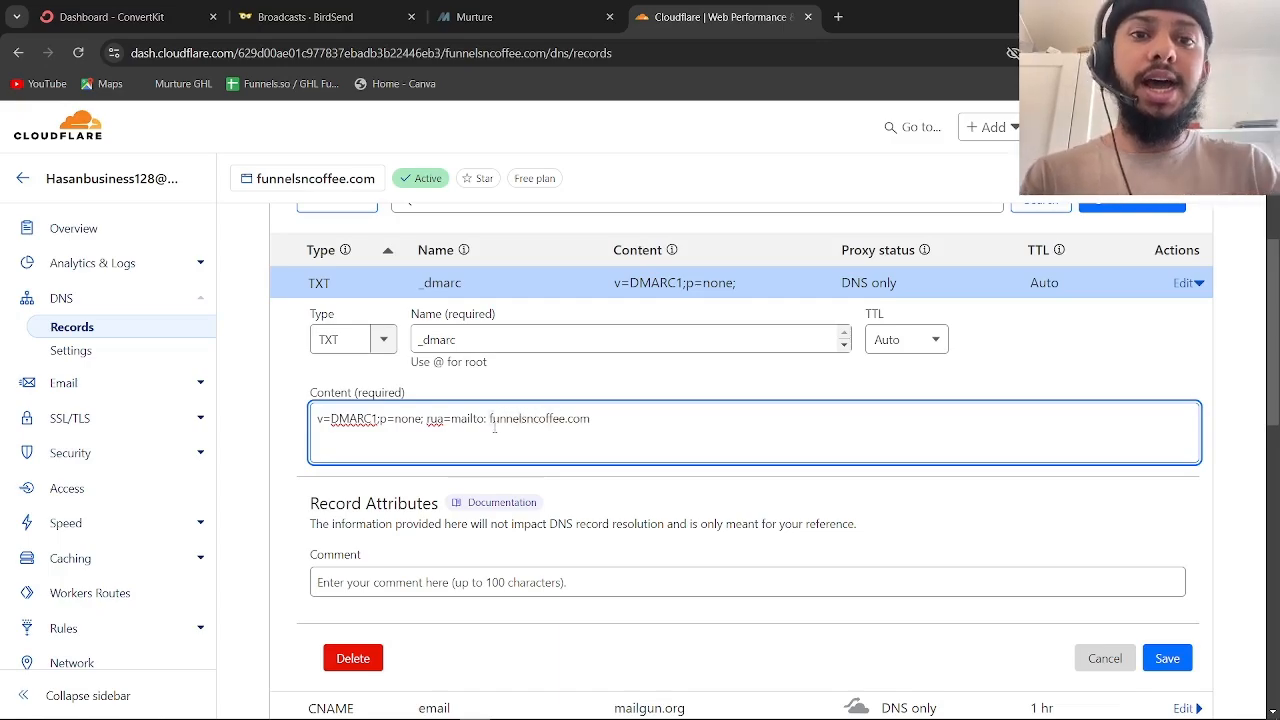
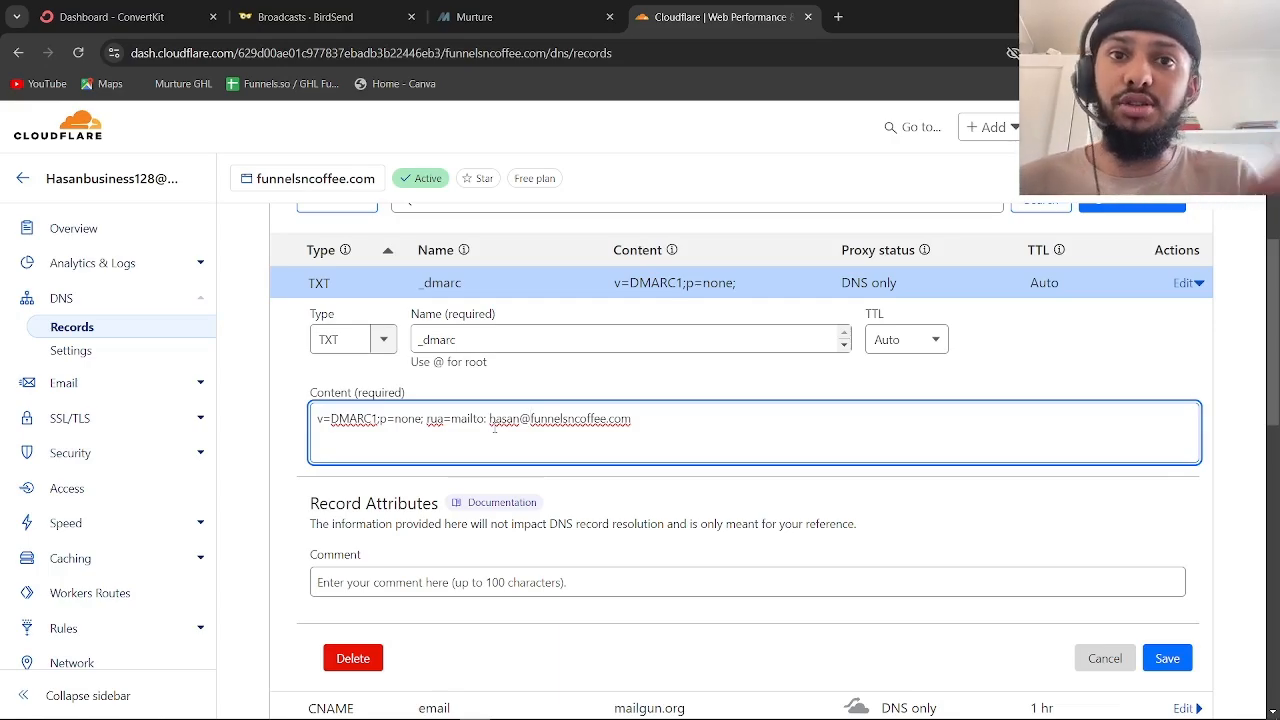
# Review the _dmarc content, highlighting the DMARC policy and the rua=mailto reporting address
pyautogui.moveTo(491, 420); pyautogui.dragTo(577, 422)
pyautogui.click(621, 430)
pyautogui.click(460, 425)
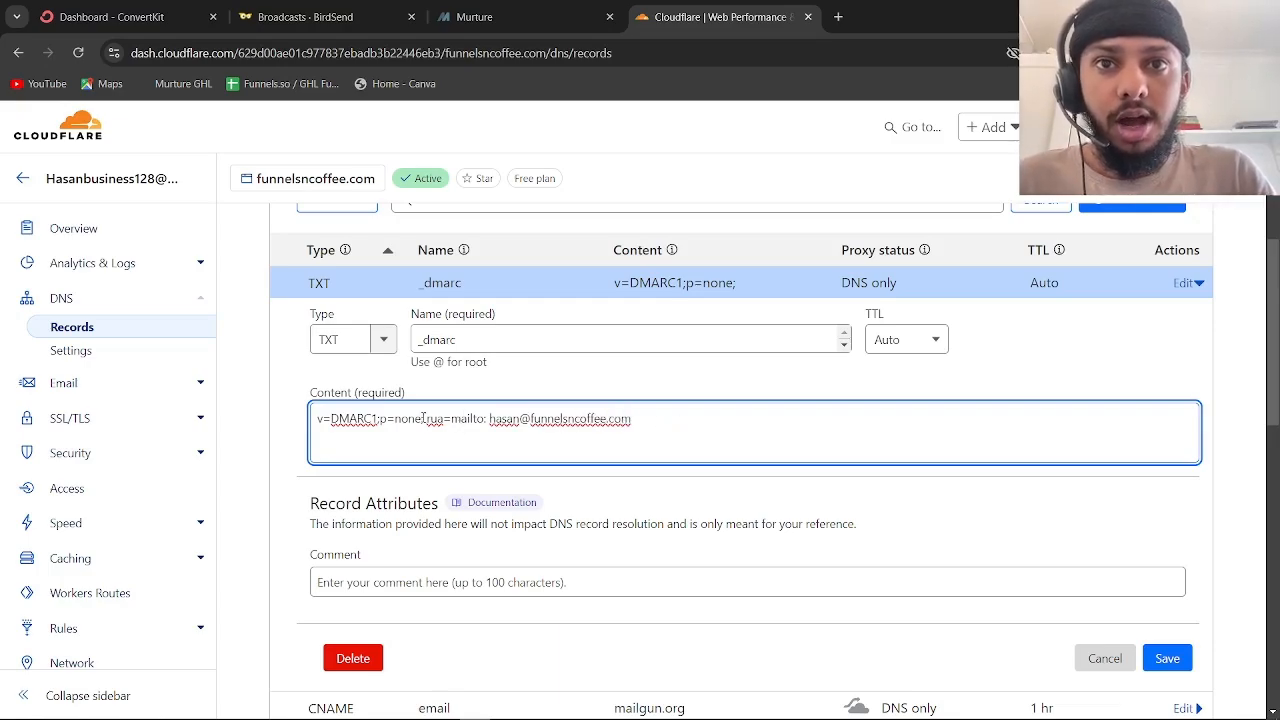
pyautogui.moveTo(426, 420); pyautogui.dragTo(489, 422)
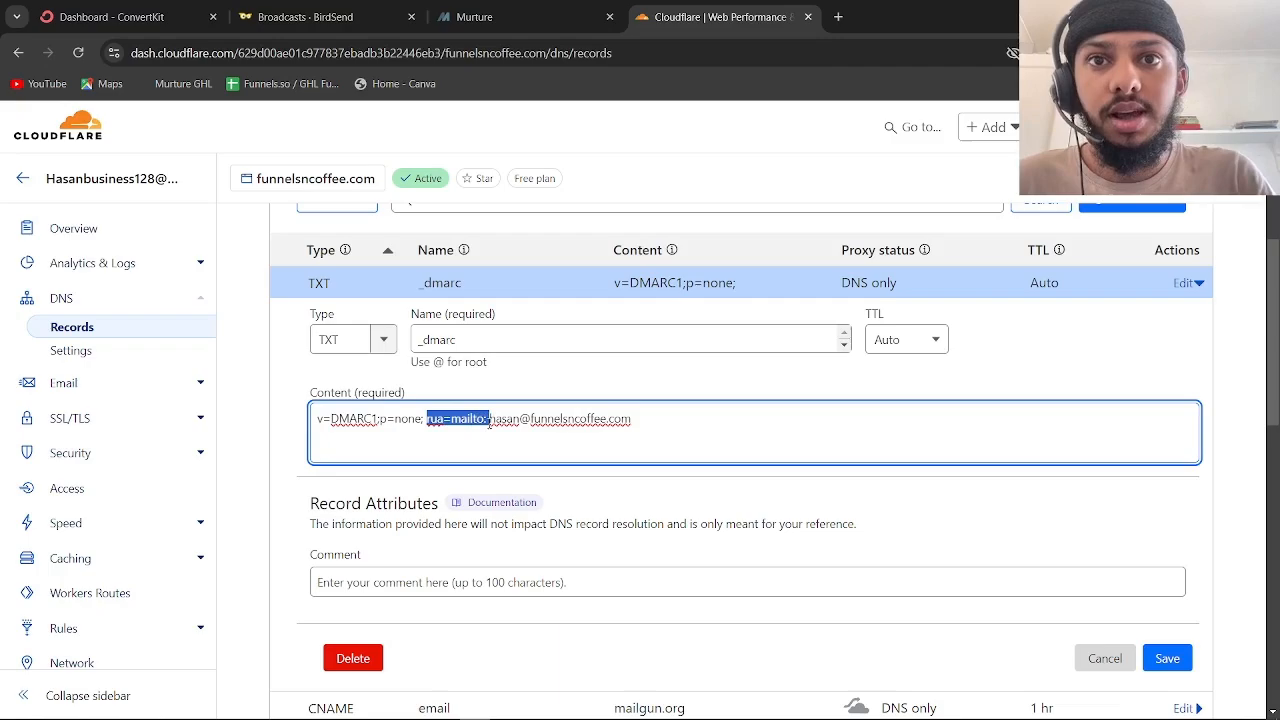
pyautogui.moveTo(331, 419); pyautogui.dragTo(443, 419)
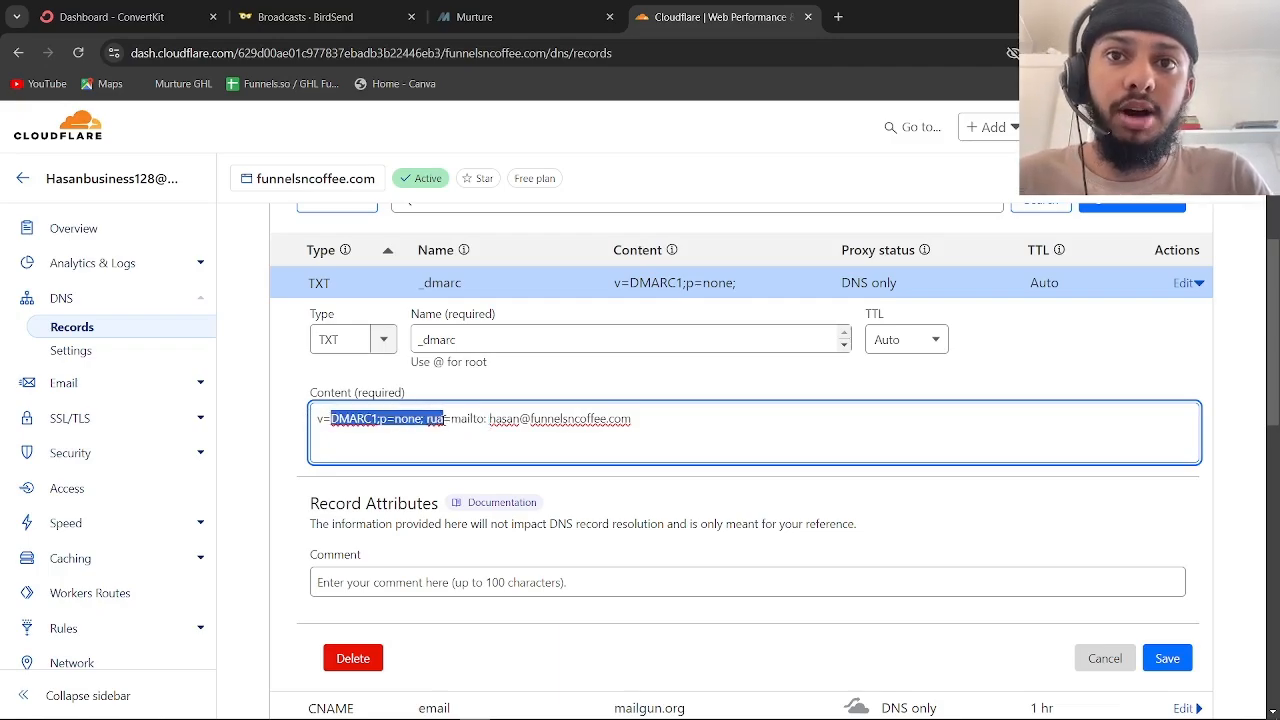
pyautogui.click(424, 418)
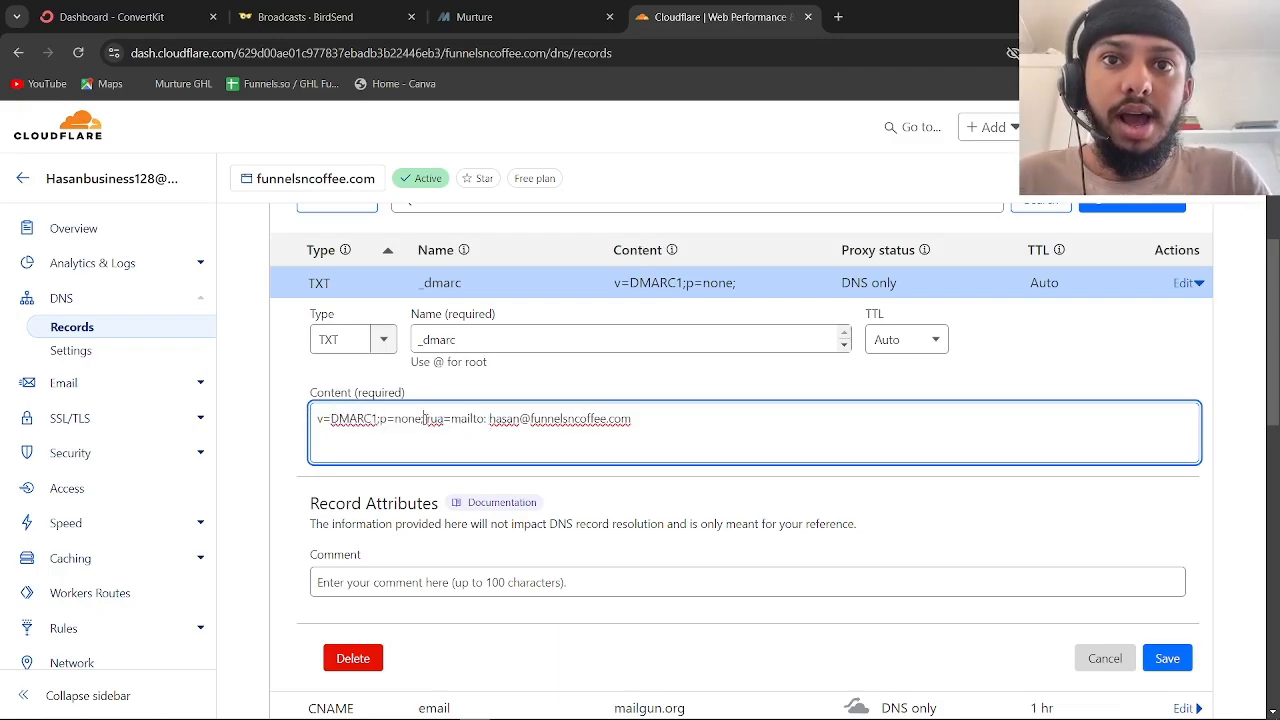
pyautogui.moveTo(490, 419); pyautogui.dragTo(522, 419)
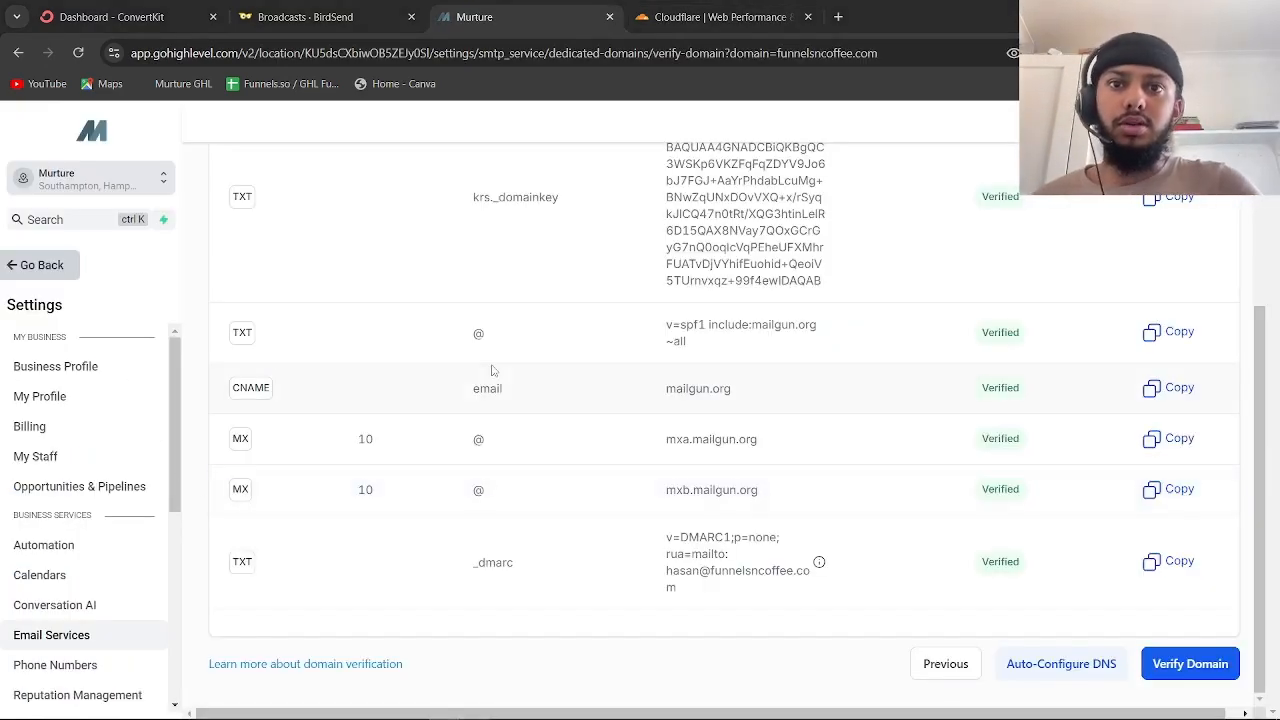
# Open the mxb.mailgun.org MX record in Cloudflare and compare it with HighLevel's required records
pyautogui.scroll(4, 492, 370)
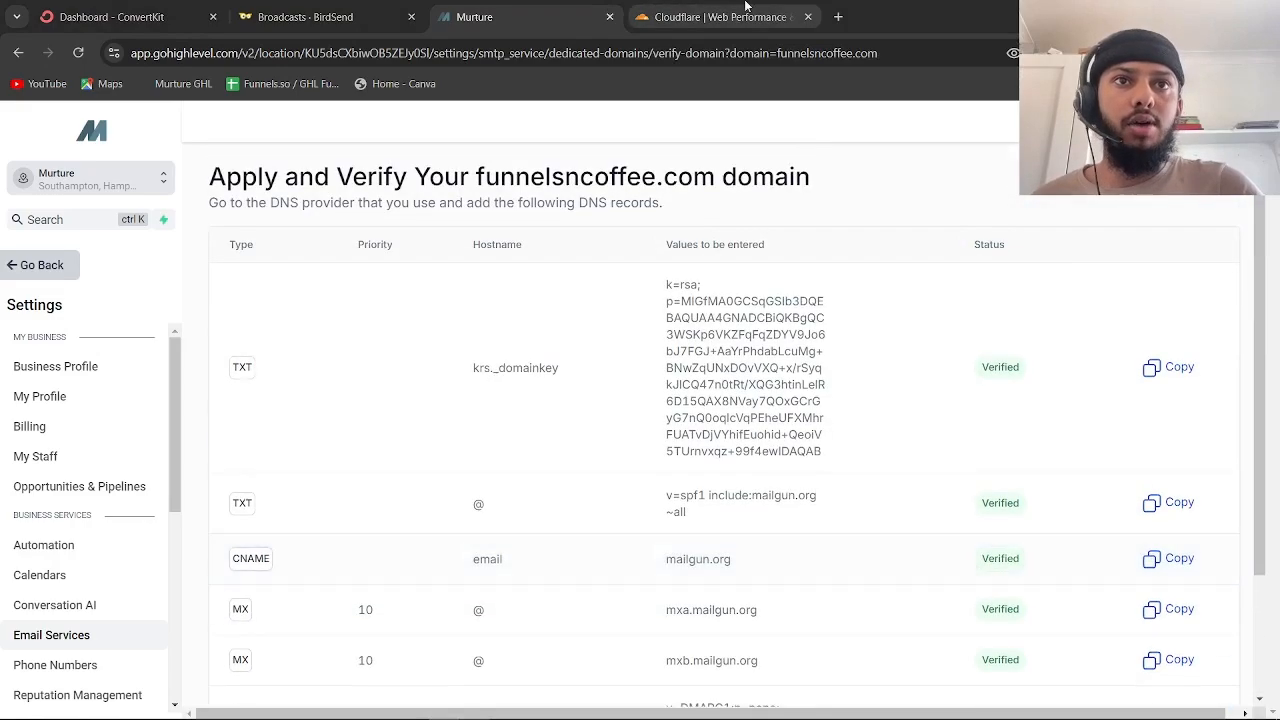
pyautogui.hotkey('ctrl', 'Tab')
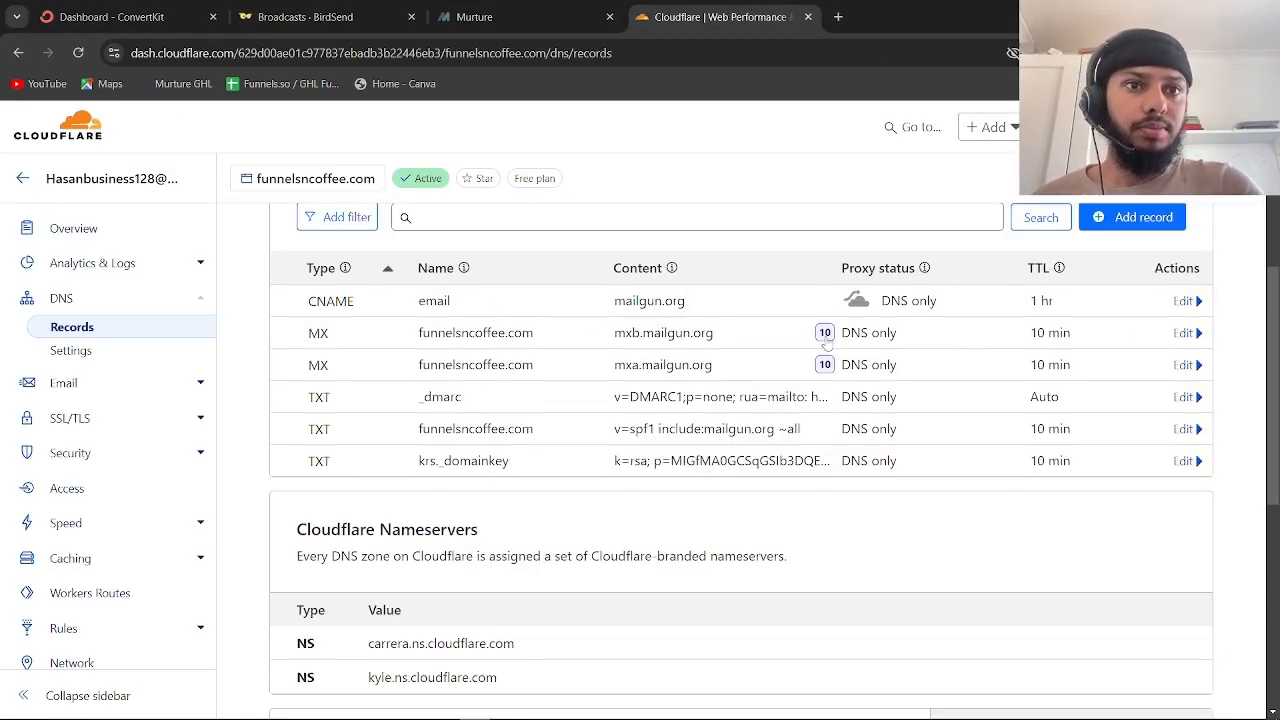
pyautogui.moveTo(826, 340)
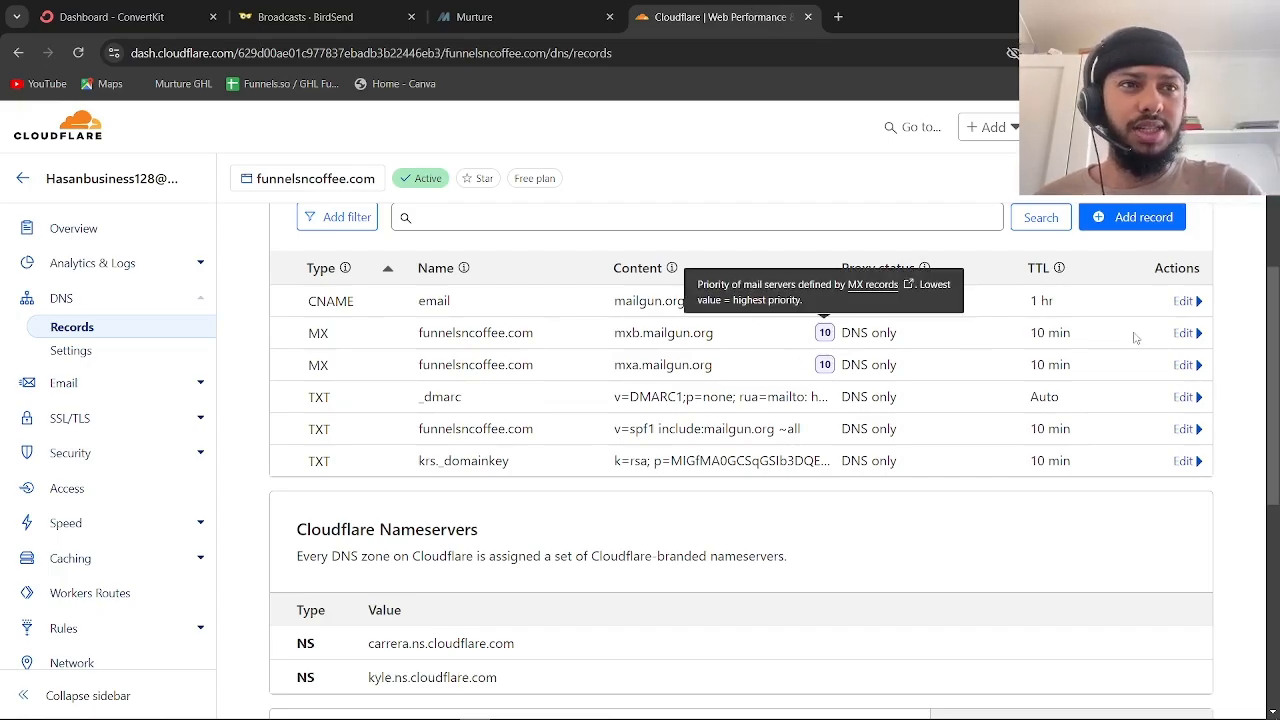
pyautogui.click(1184, 334)
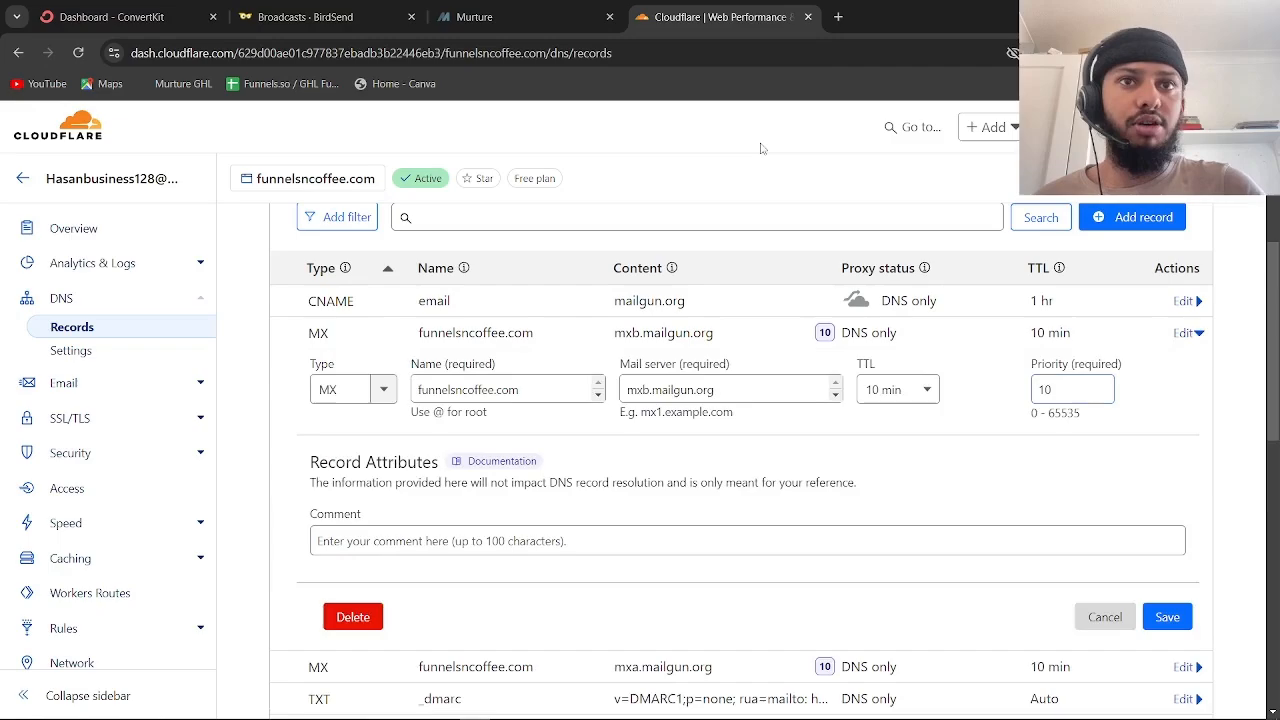
pyautogui.click(523, 28)
pyautogui.scroll(-3, 486, 363)
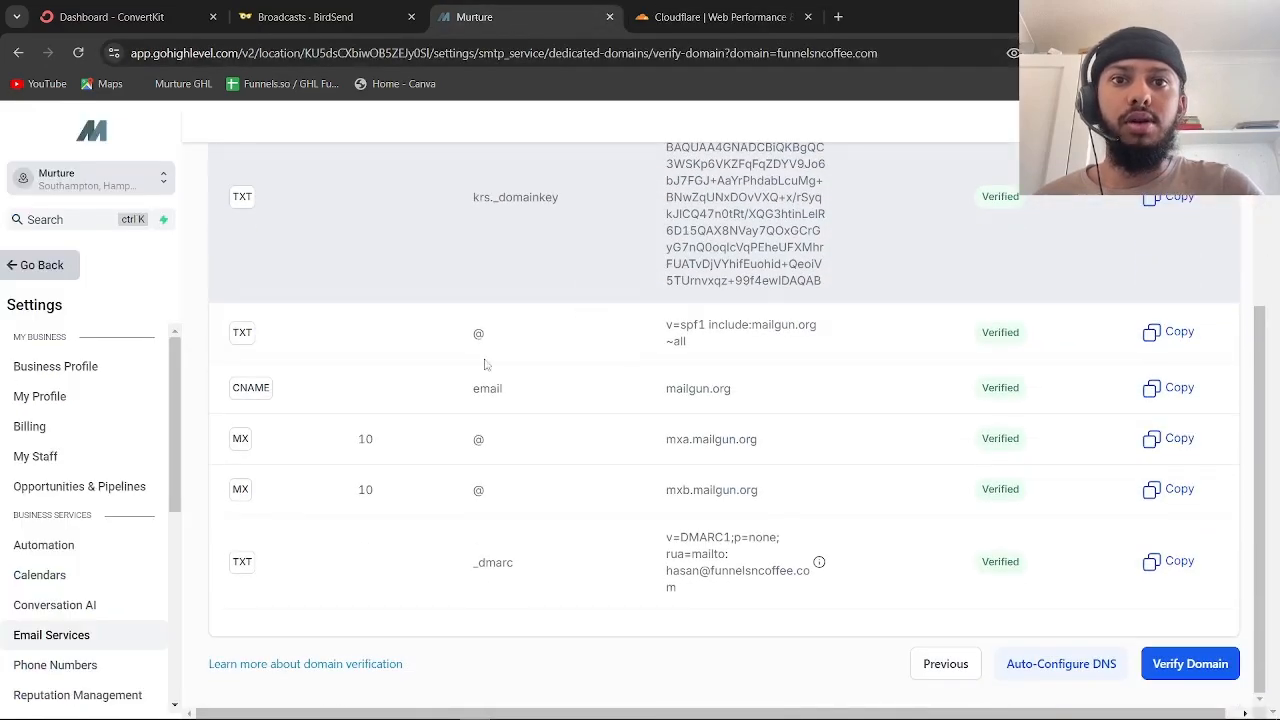
pyautogui.scroll(3, 365, 438)
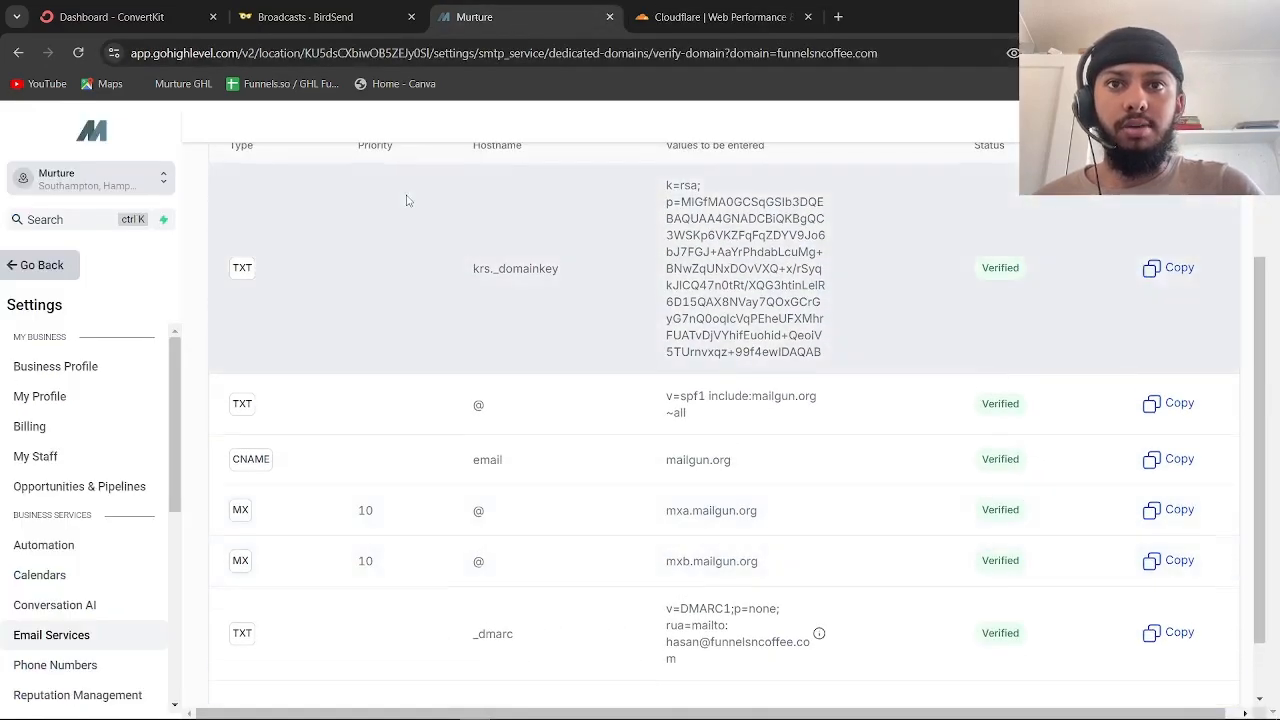
pyautogui.scroll(-3, 311, 557)
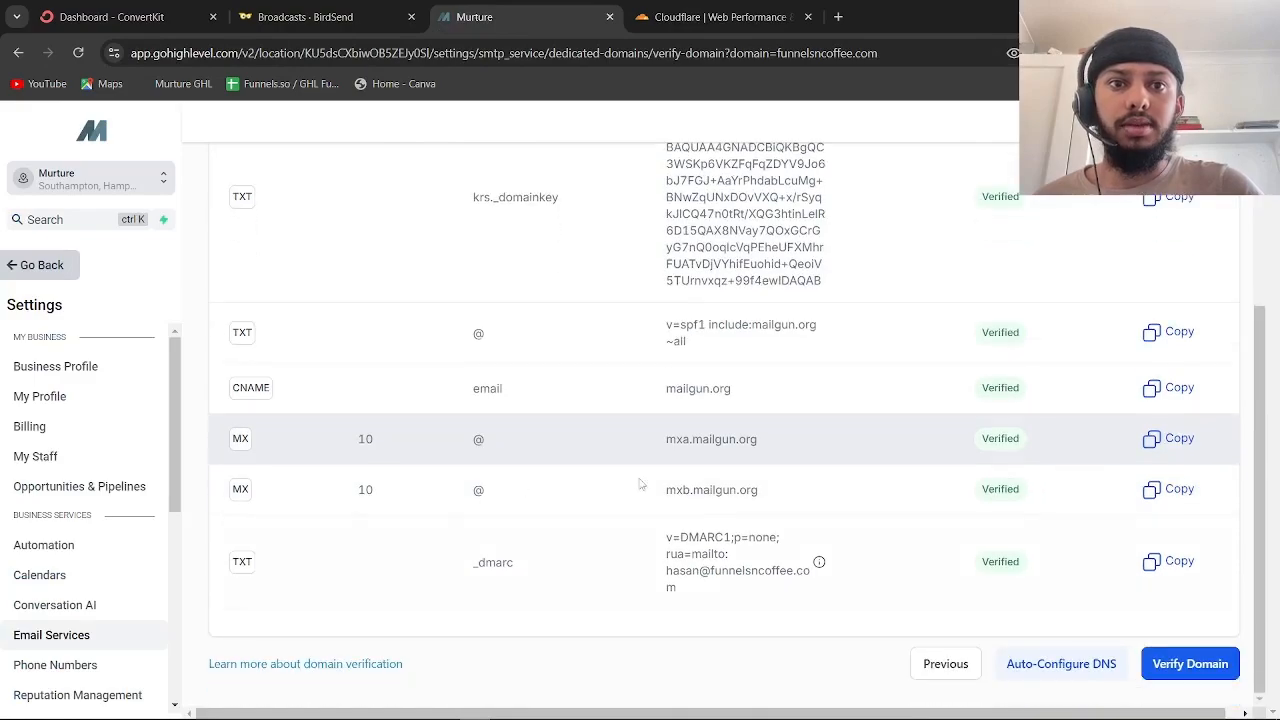
# Close the MX record unchanged and run Verify Domain for funnelsncoffee.com
pyautogui.click(720, 17)
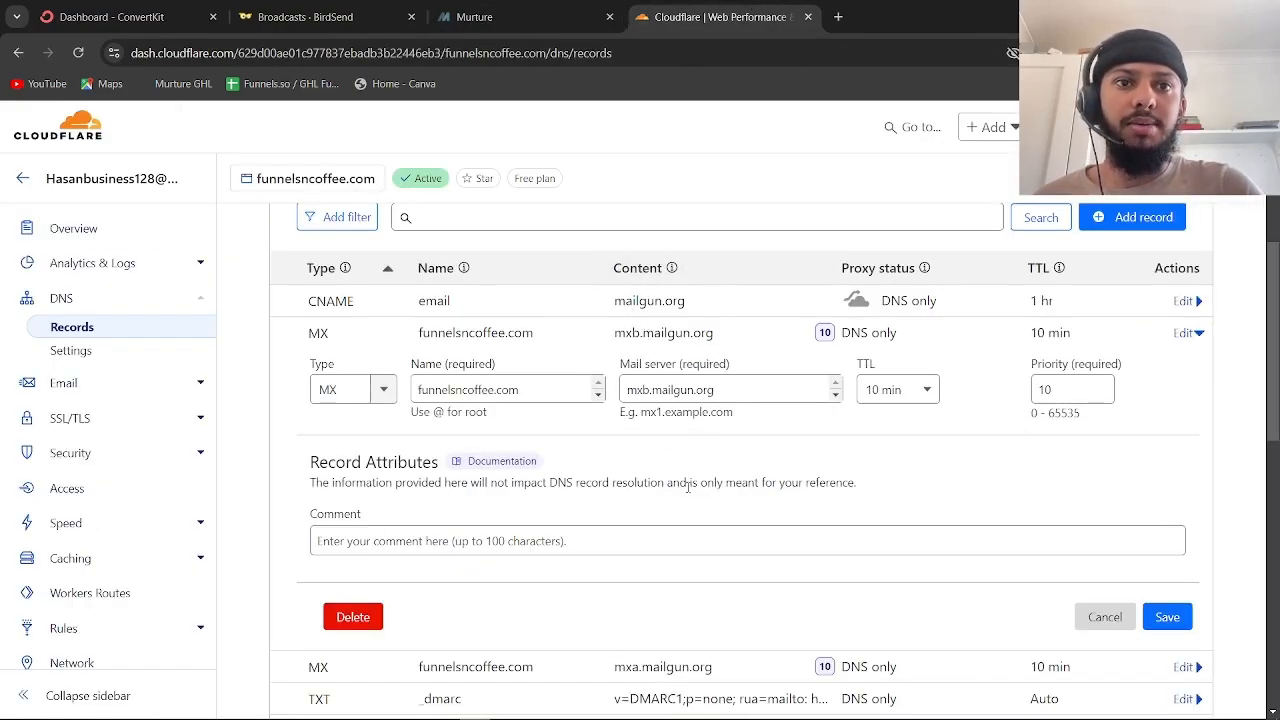
pyautogui.scroll(-1, 687, 487)
pyautogui.click(1080, 498)
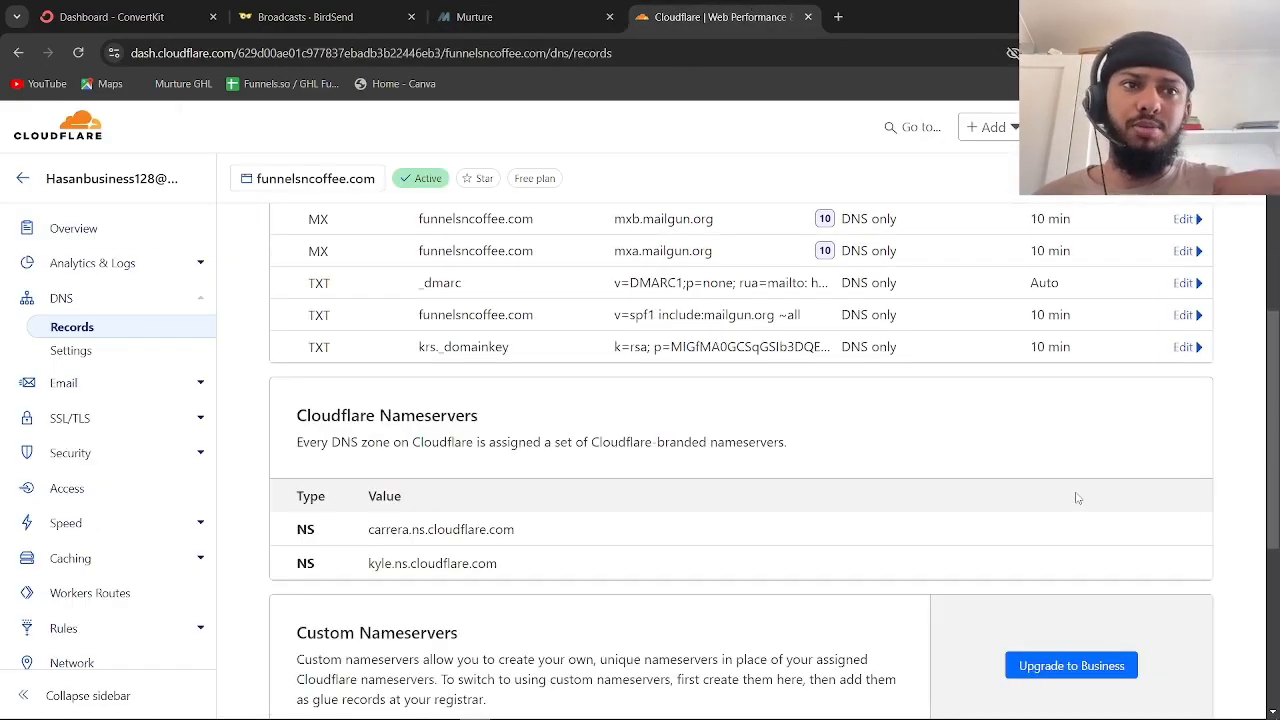
pyautogui.scroll(1, 1078, 505)
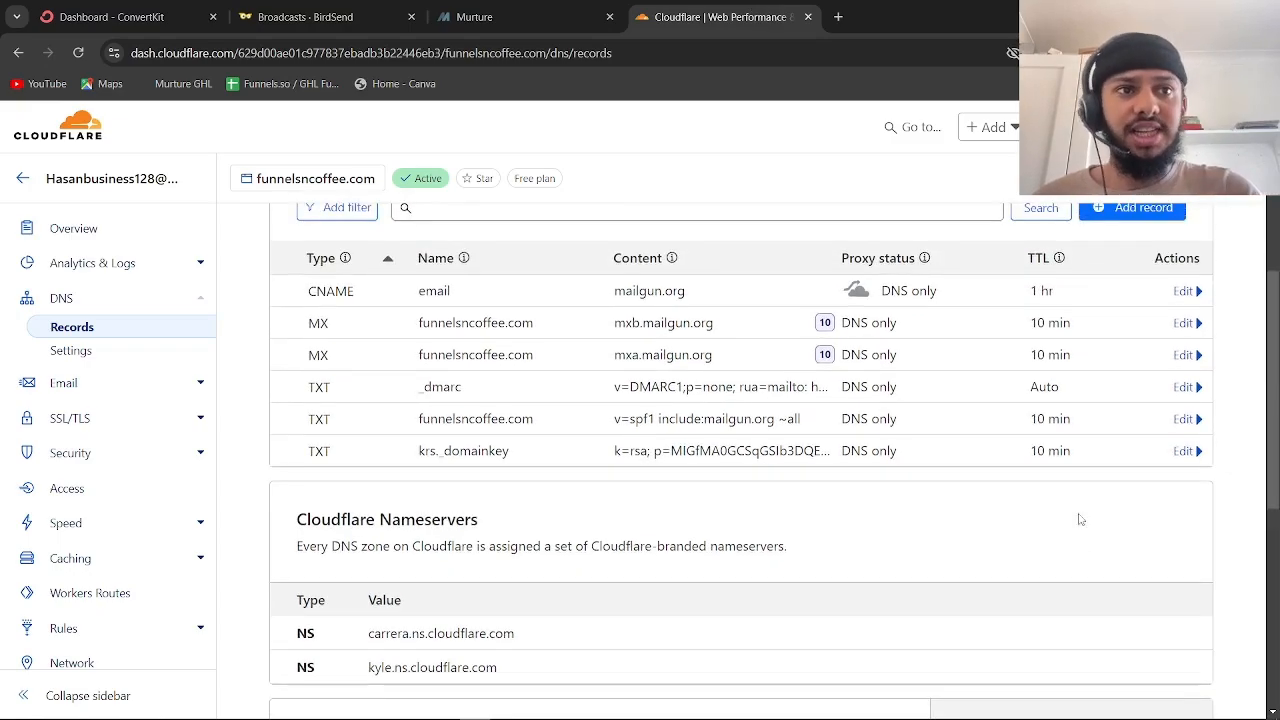
pyautogui.click(490, 17)
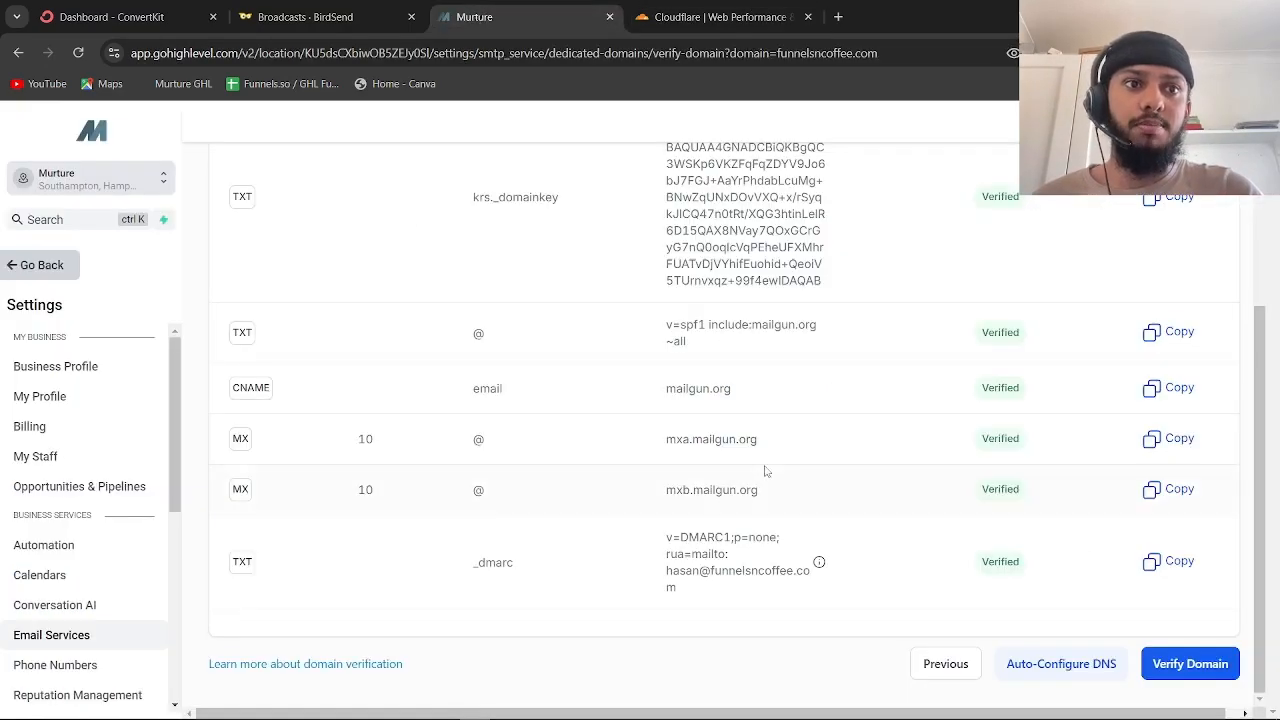
pyautogui.scroll(3, 767, 471)
pyautogui.scroll(-3, 767, 471)
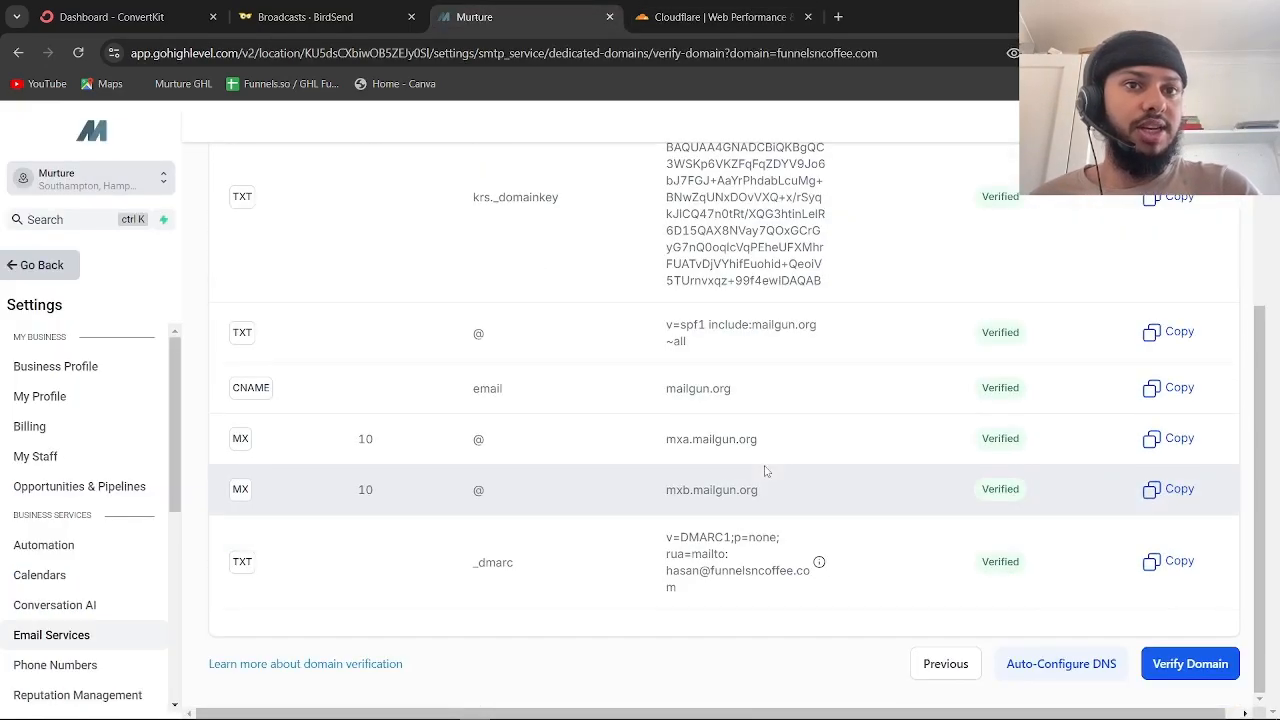
pyautogui.click(1208, 660)
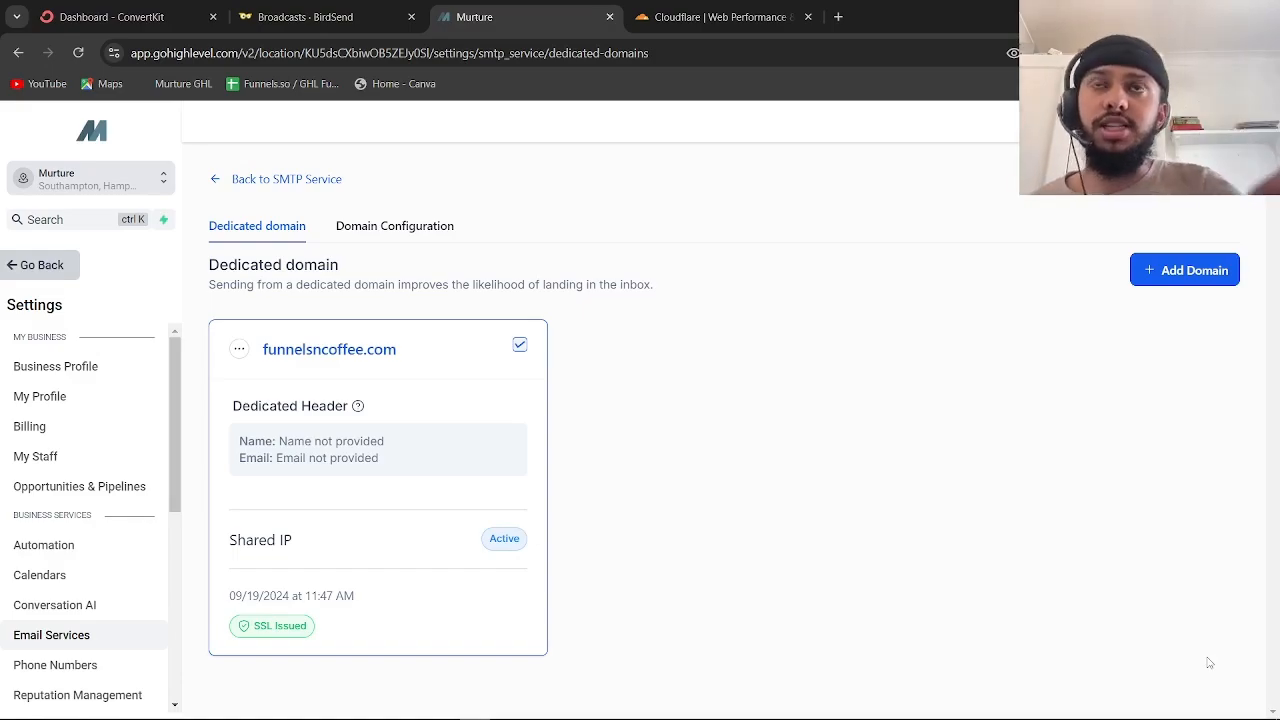
# Set the workflow email domain to funnelsncoffee.com in Domain Configuration
pyautogui.click(352, 229)
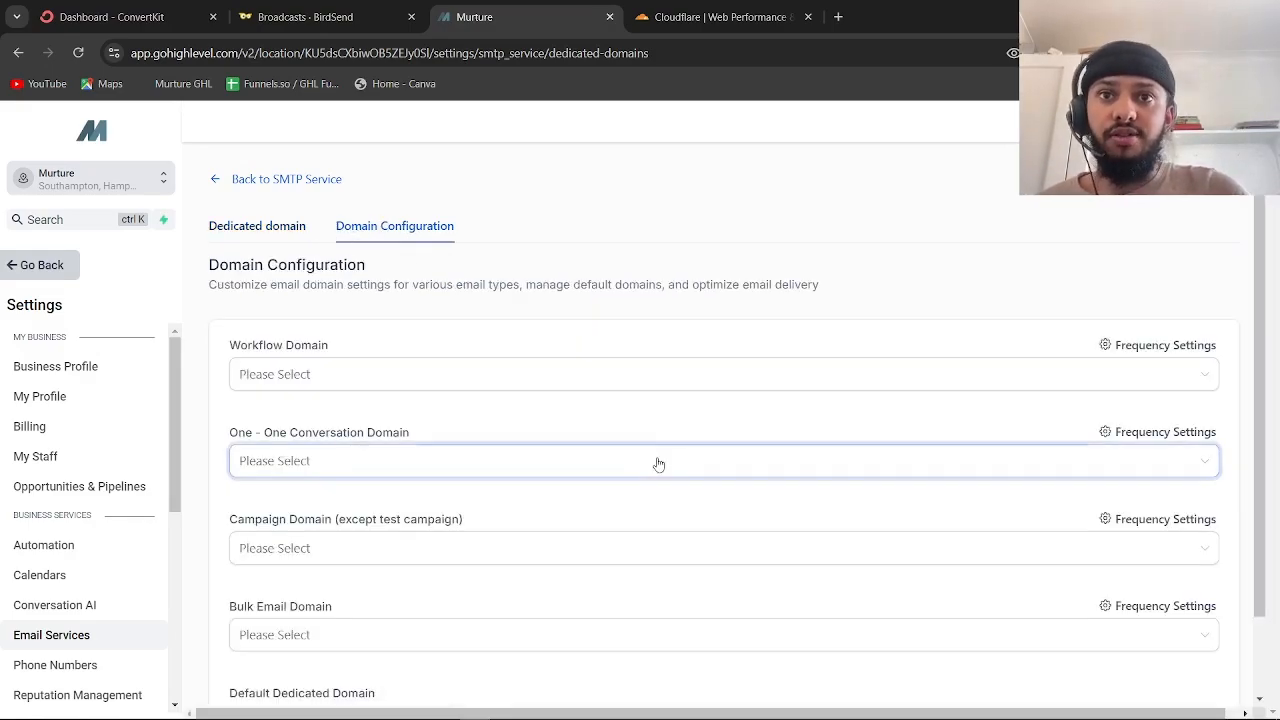
pyautogui.click(629, 373)
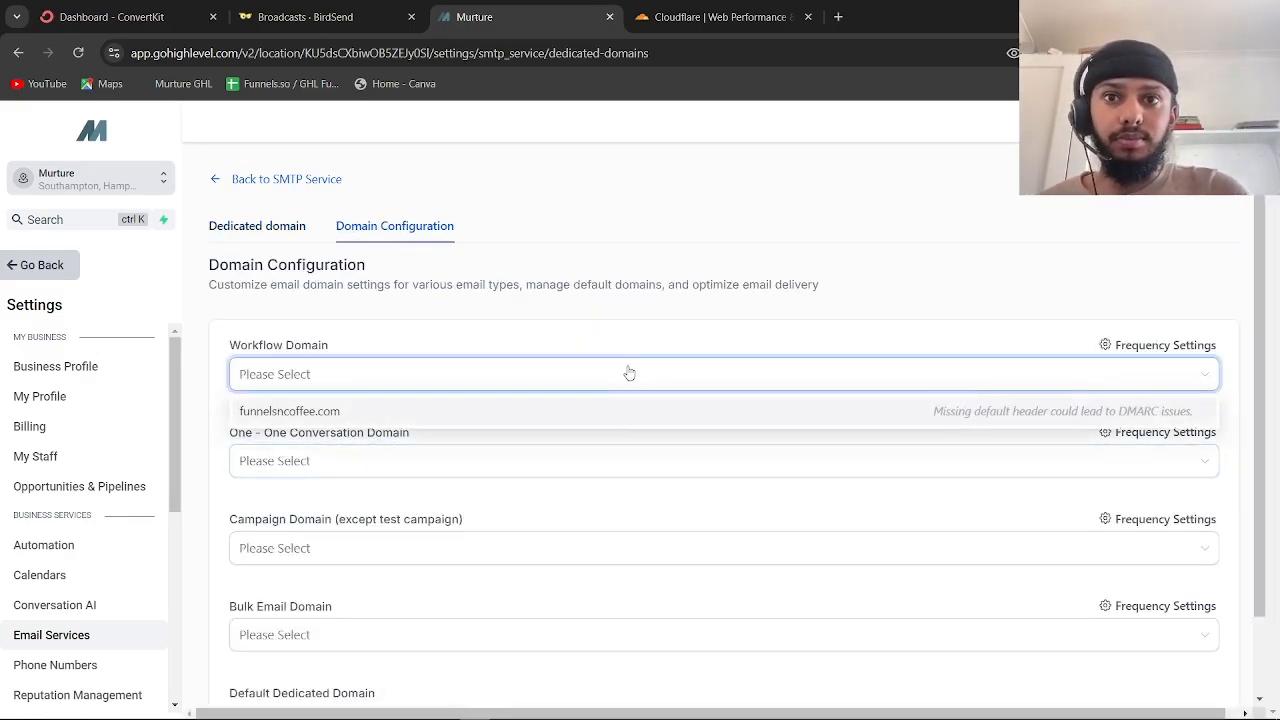
pyautogui.click(540, 409)
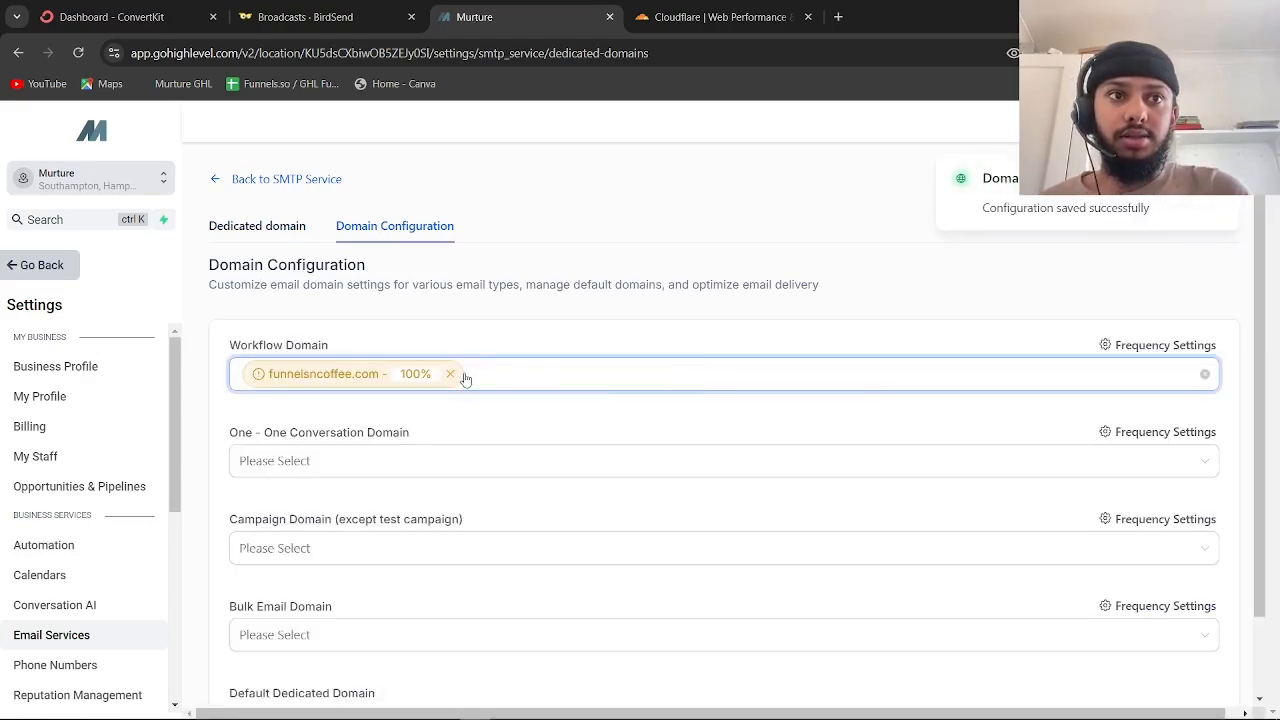
pyautogui.scroll(-1, 560, 437)
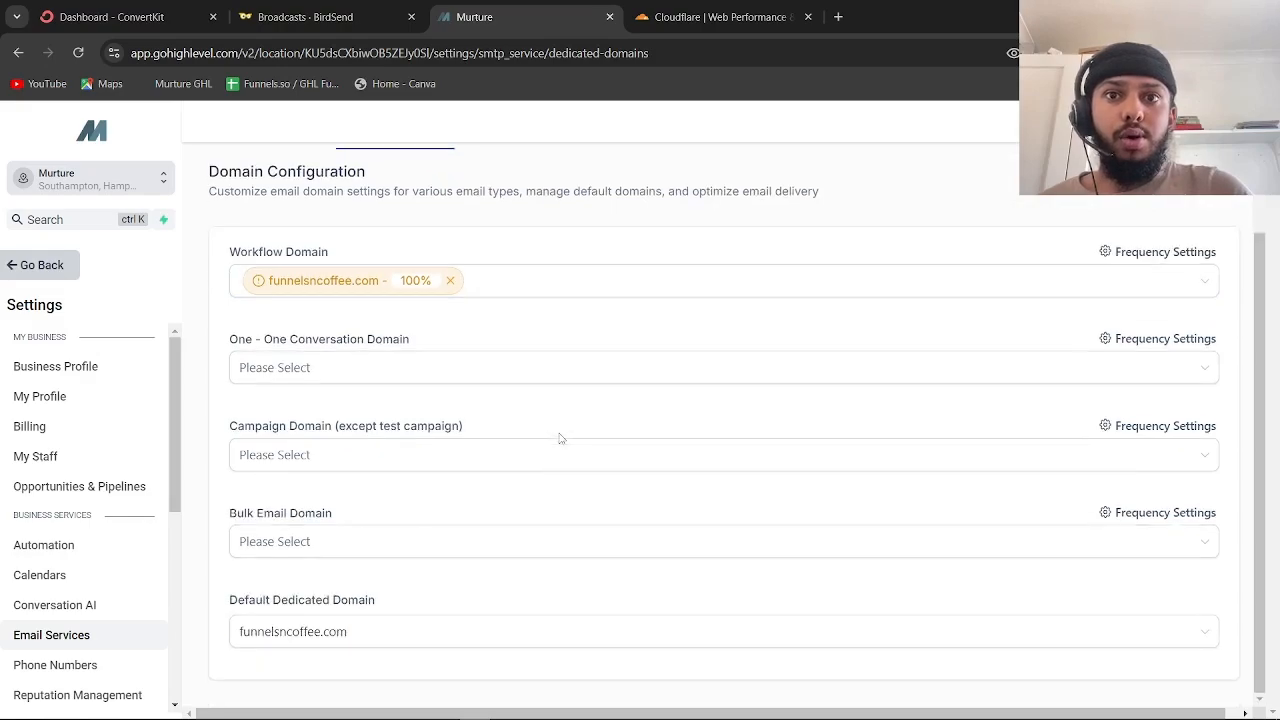
# Set the One-One Conversation domain to funnelsncoffee.com
pyautogui.click(458, 366)
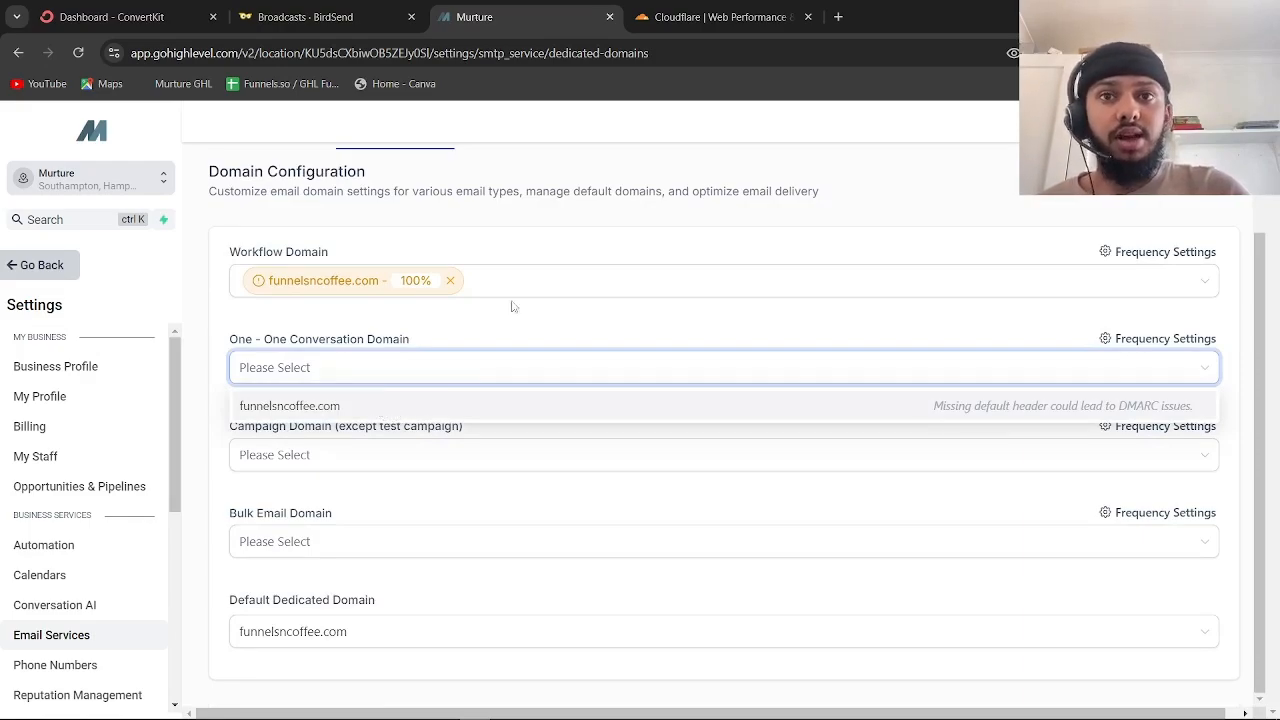
pyautogui.click(483, 337)
pyautogui.moveTo(460, 283)
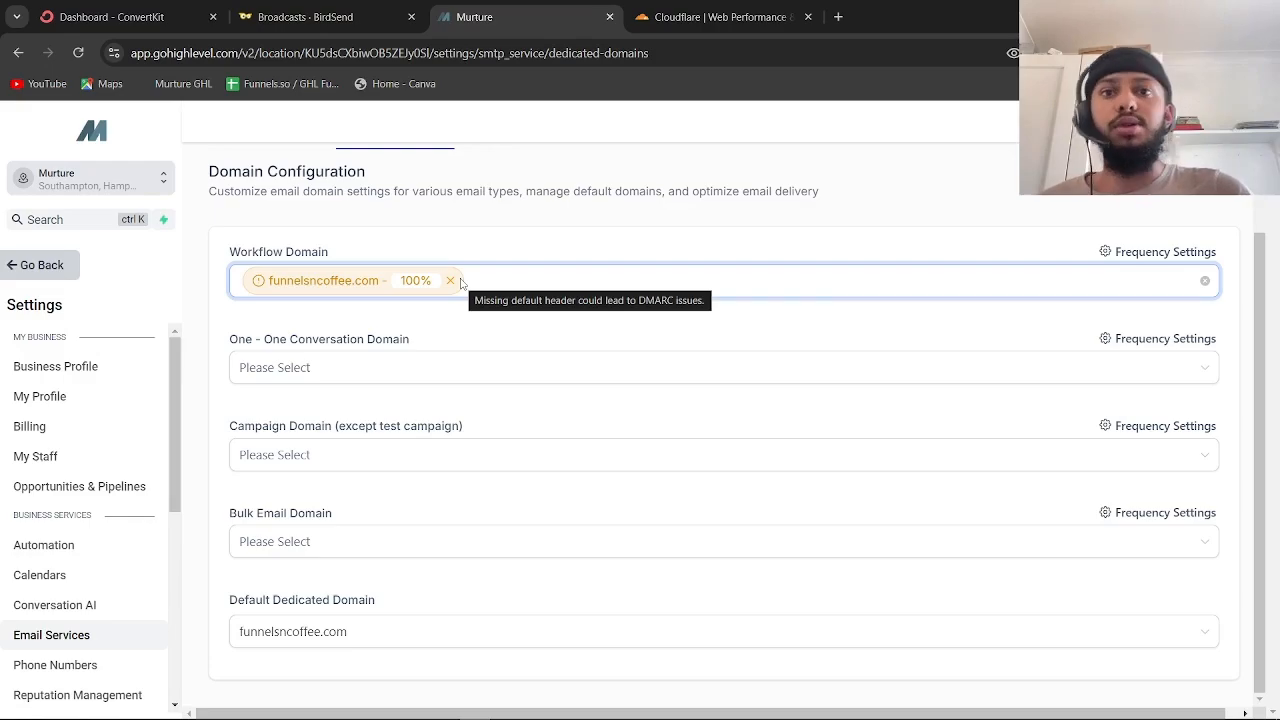
pyautogui.click(495, 372)
pyautogui.click(446, 405)
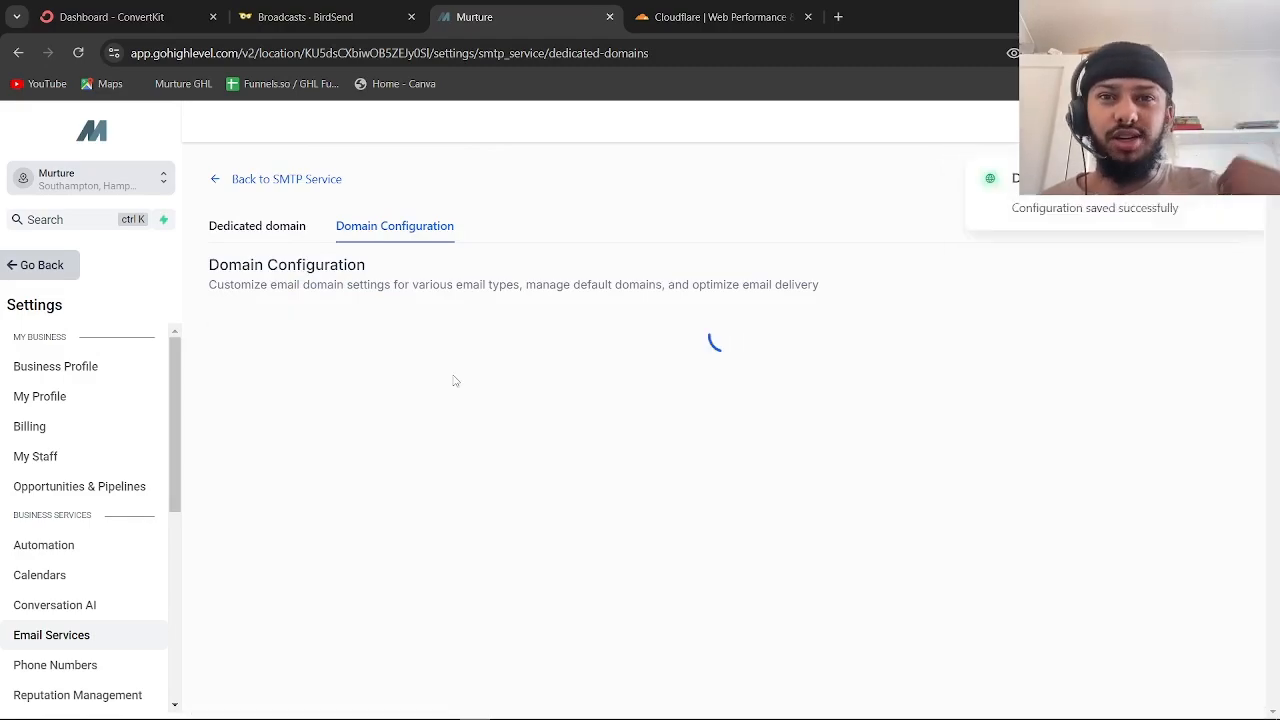
pyautogui.scroll(-1, 446, 371)
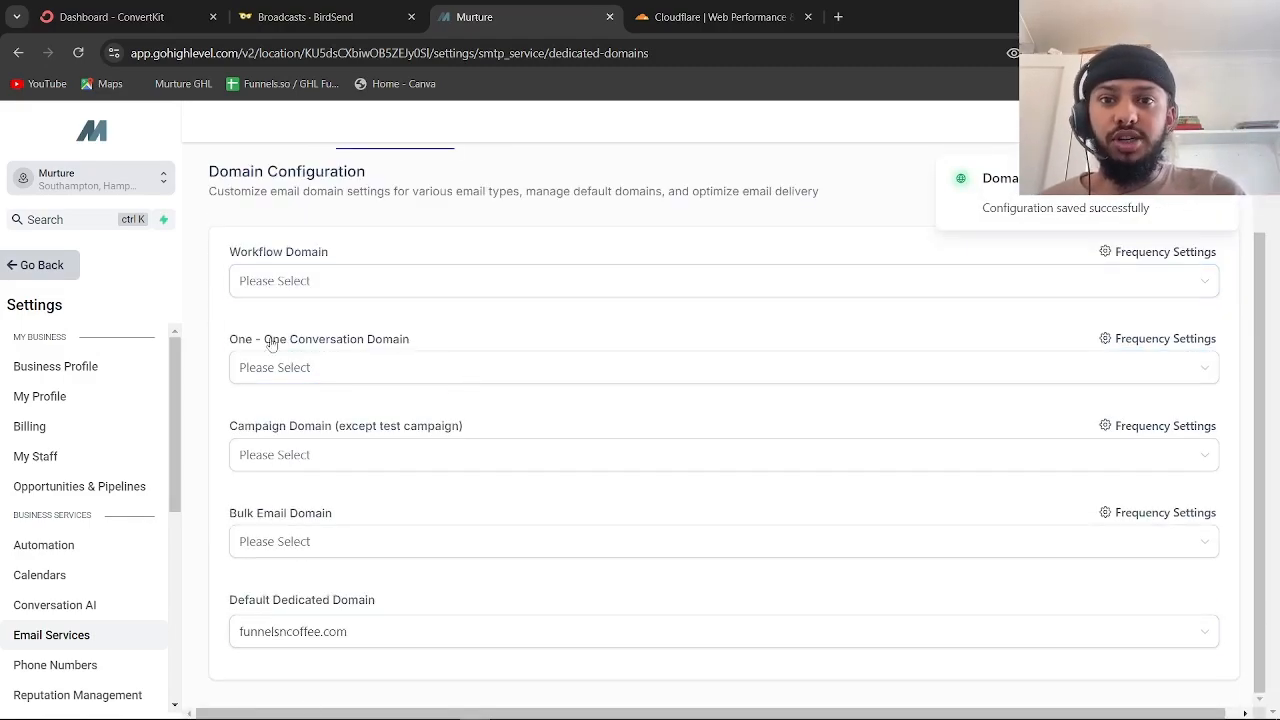
pyautogui.click(303, 370)
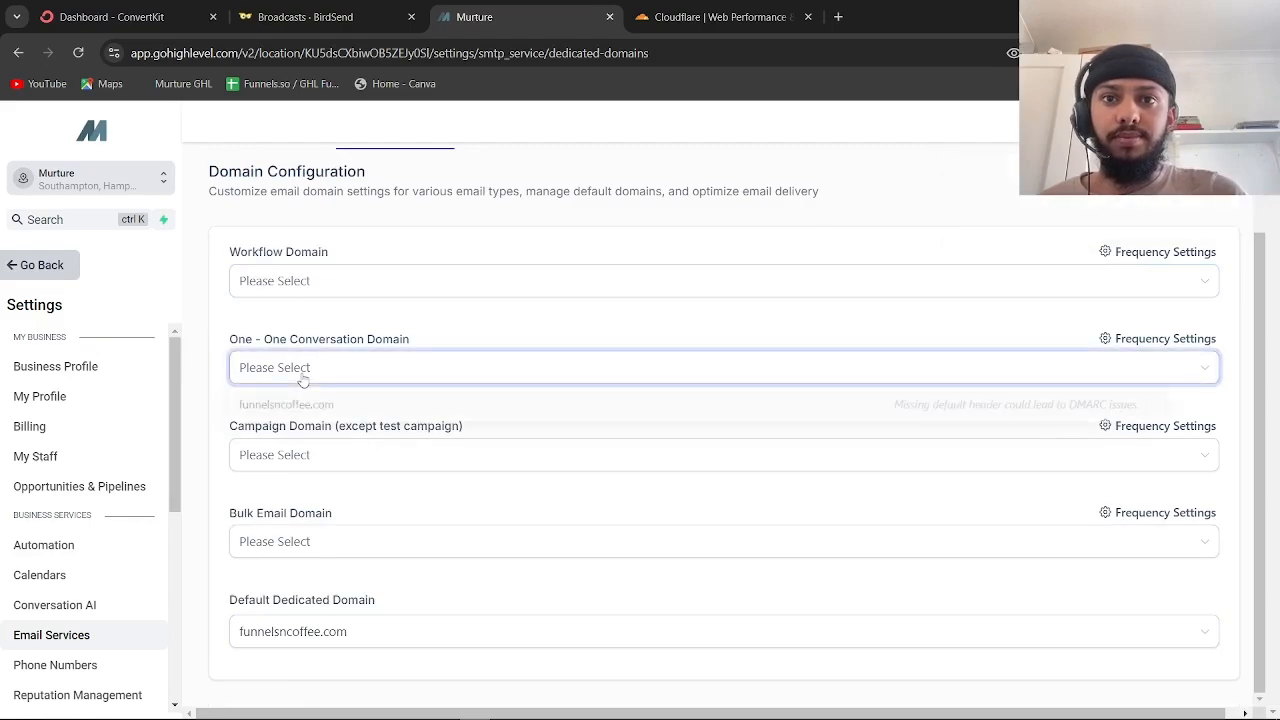
pyautogui.click(352, 410)
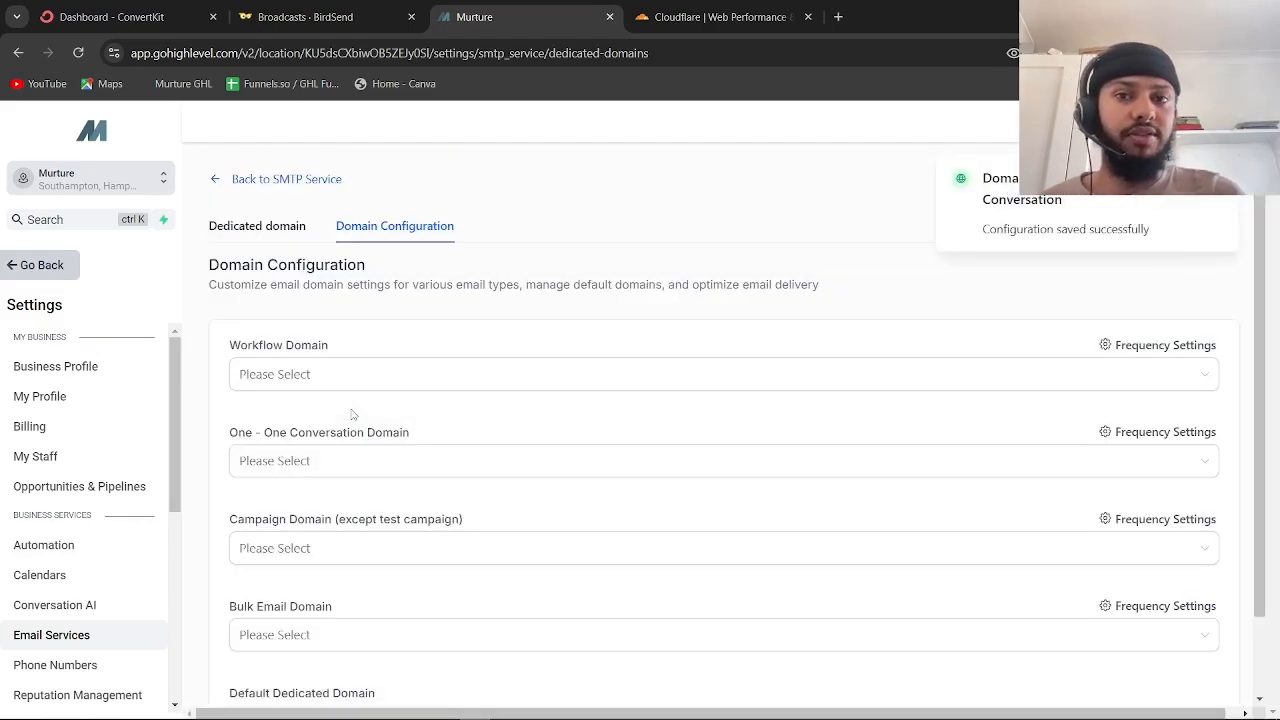
pyautogui.click(466, 452)
pyautogui.click(328, 503)
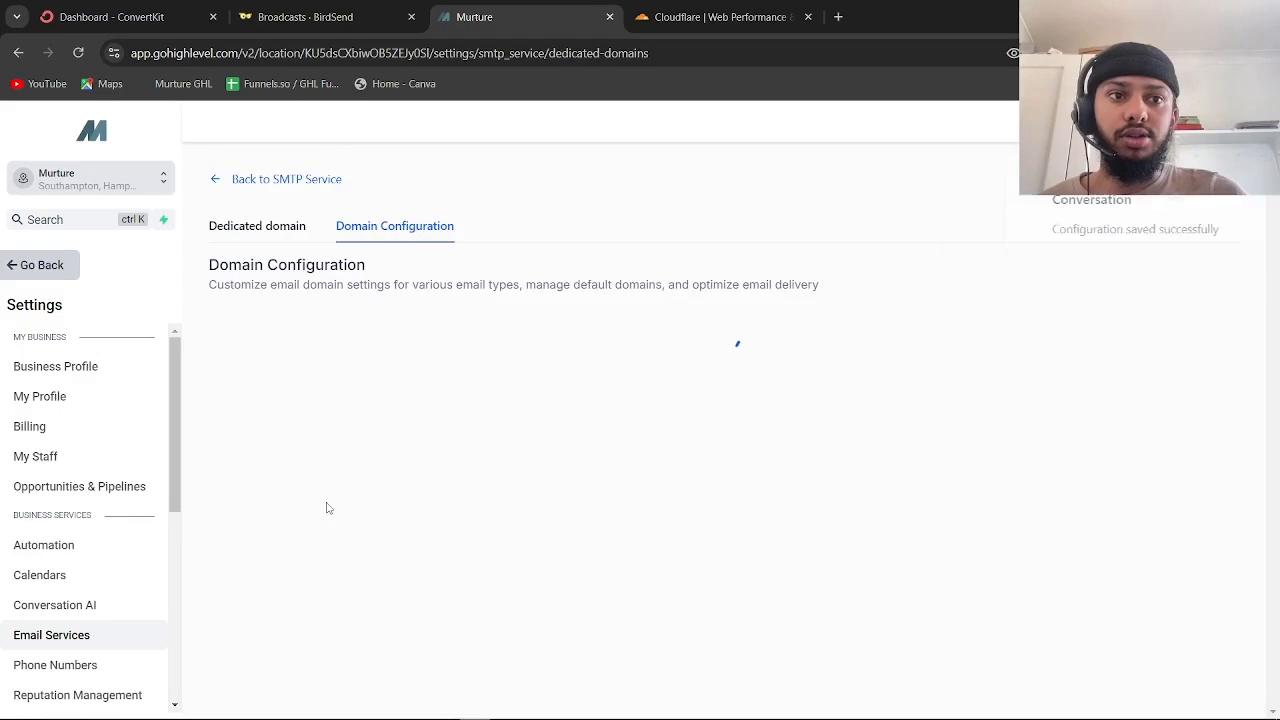
pyautogui.scroll(-2, 326, 508)
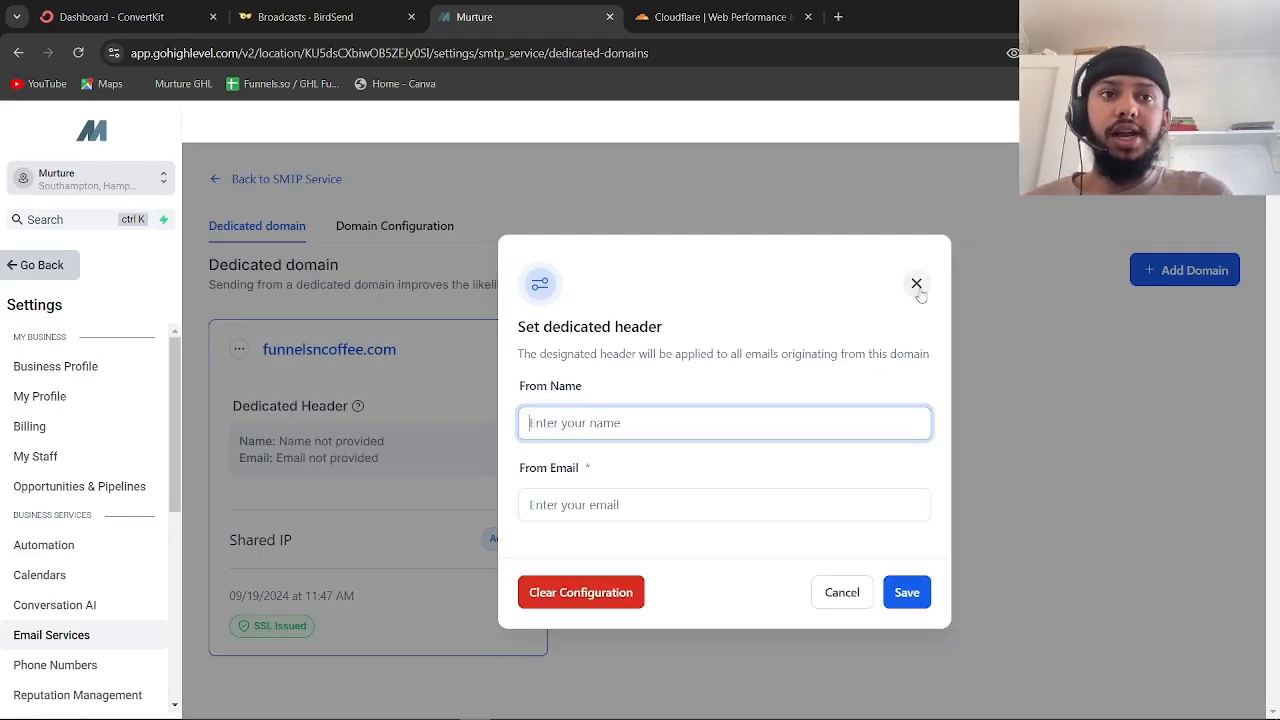
# Reopen the funnelsncoffee.com dedicated header form and enter the sender's full name as From Name
pyautogui.click(916, 284)
pyautogui.click(241, 349)
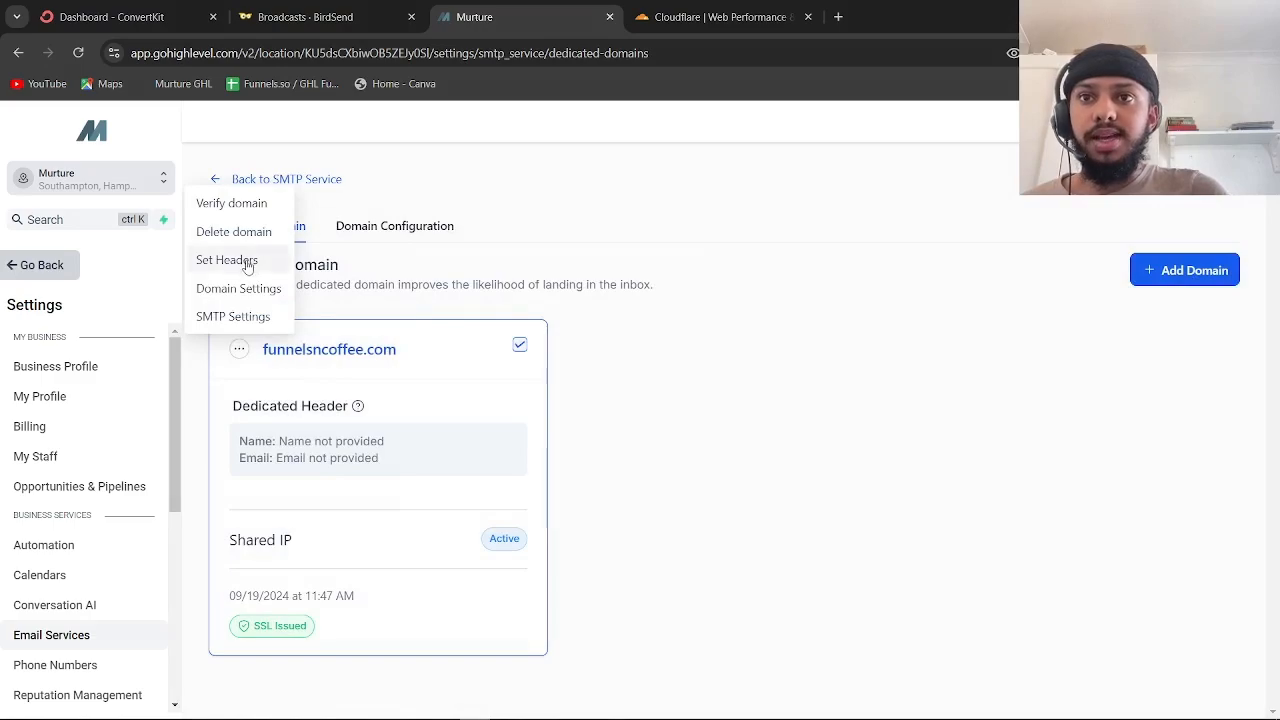
pyautogui.click(247, 263)
pyautogui.click(565, 423)
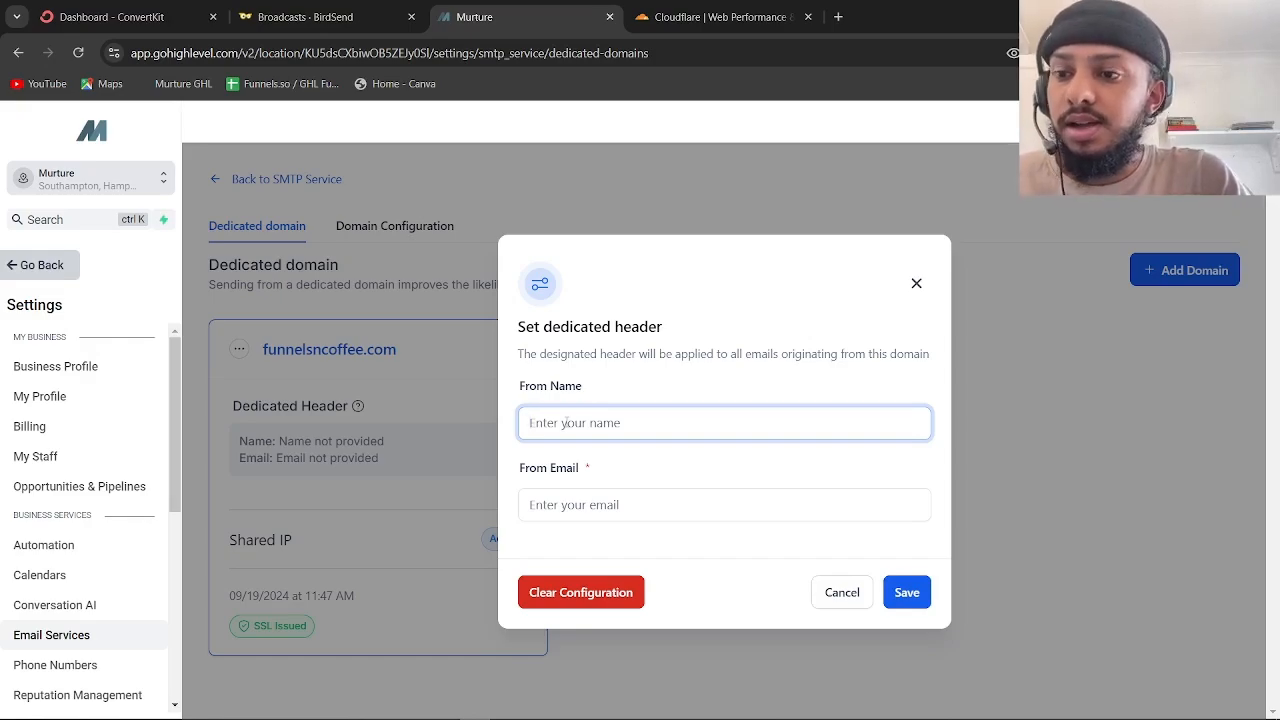
pyautogui.write('Jay')
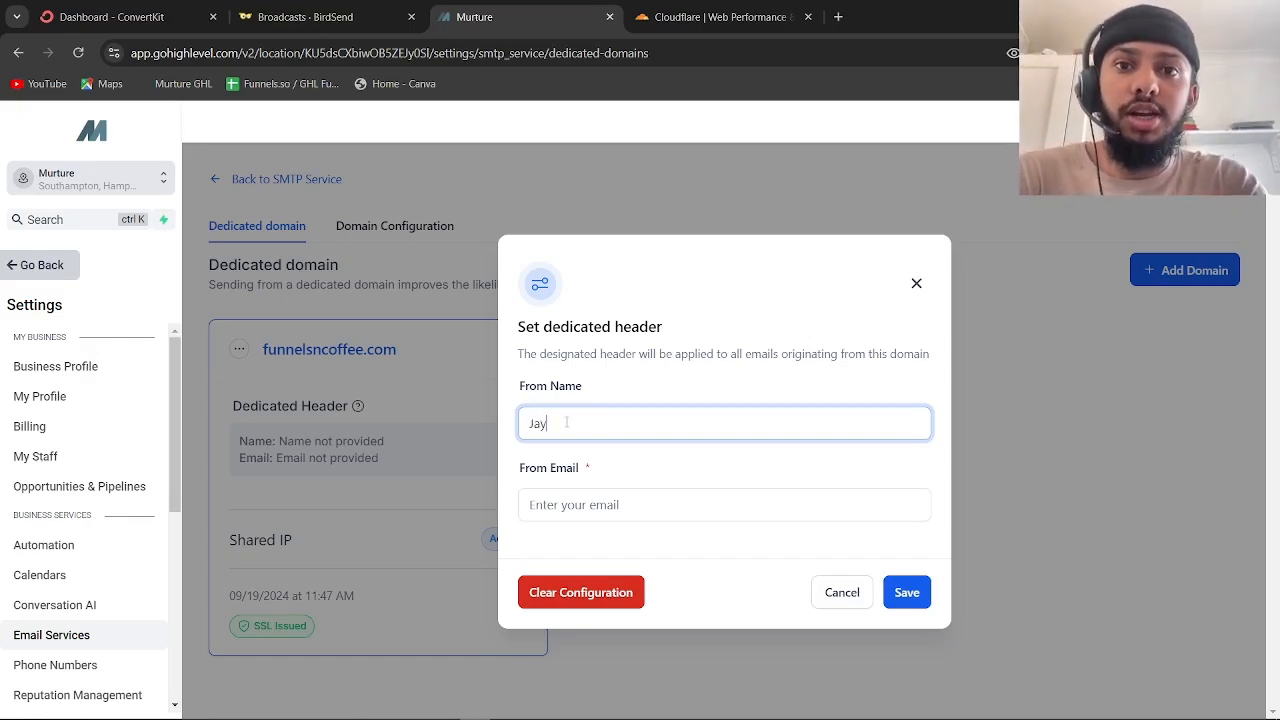
pyautogui.press('BackSpace')
pyautogui.press('BackSpace')
pyautogui.press('BackSpace')
pyautogui.press('BackSpace')
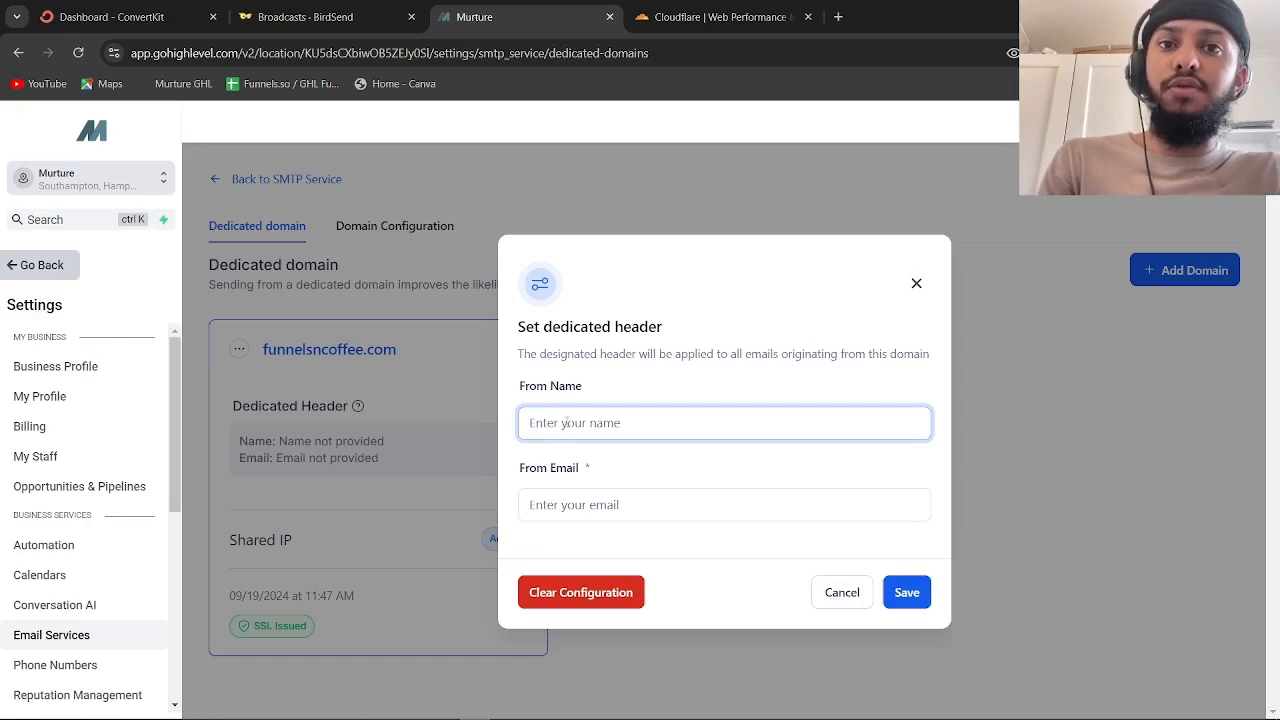
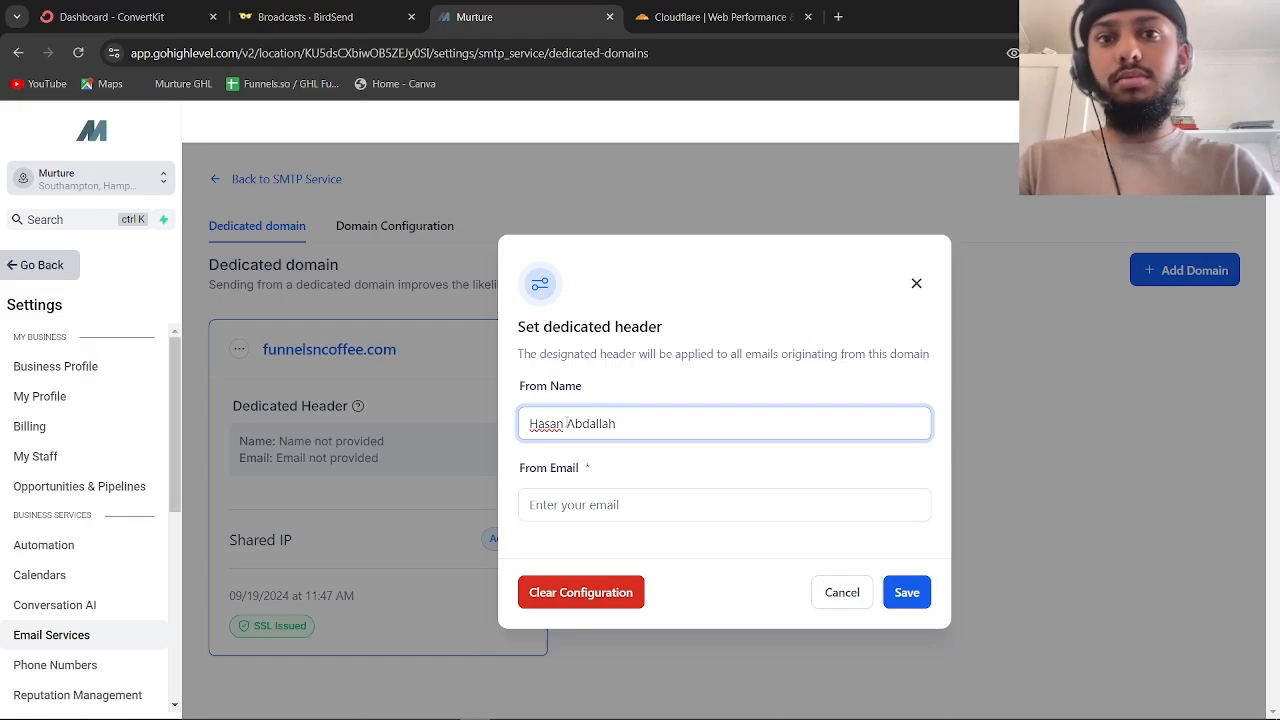
# Enter the sender's funnelsncoffee.com address as From Email and save the header
pyautogui.click(592, 505)
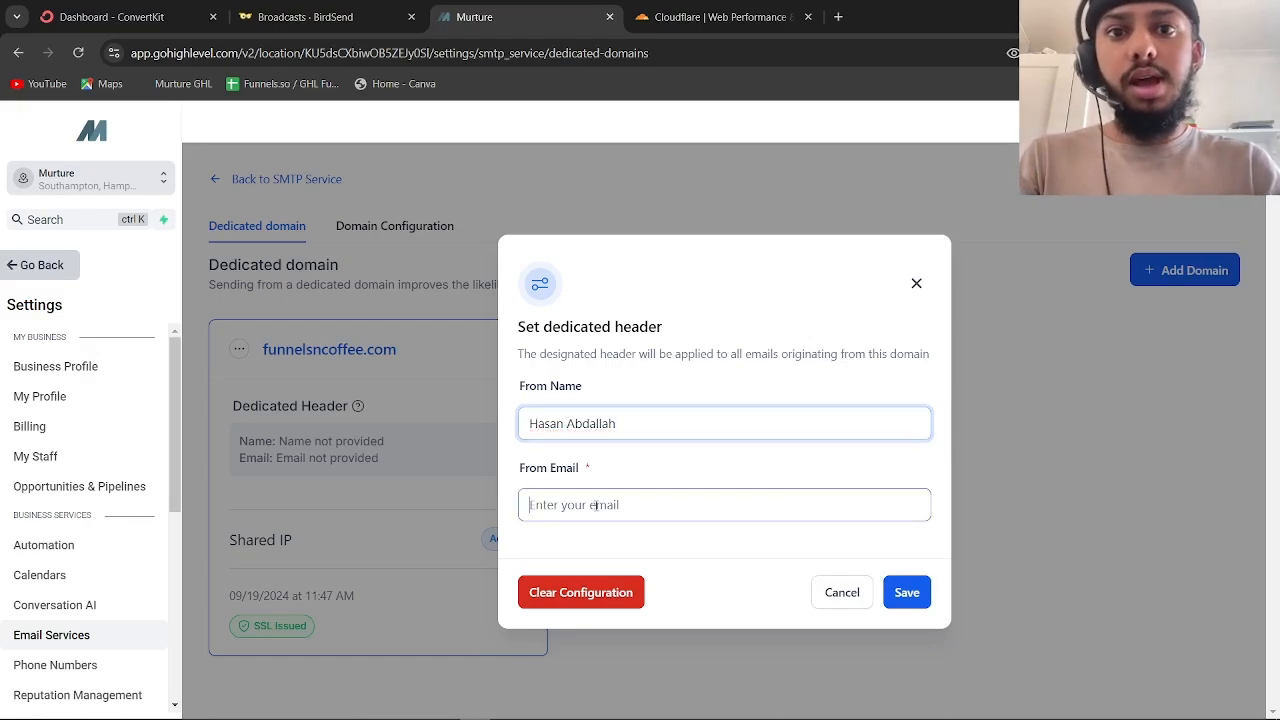
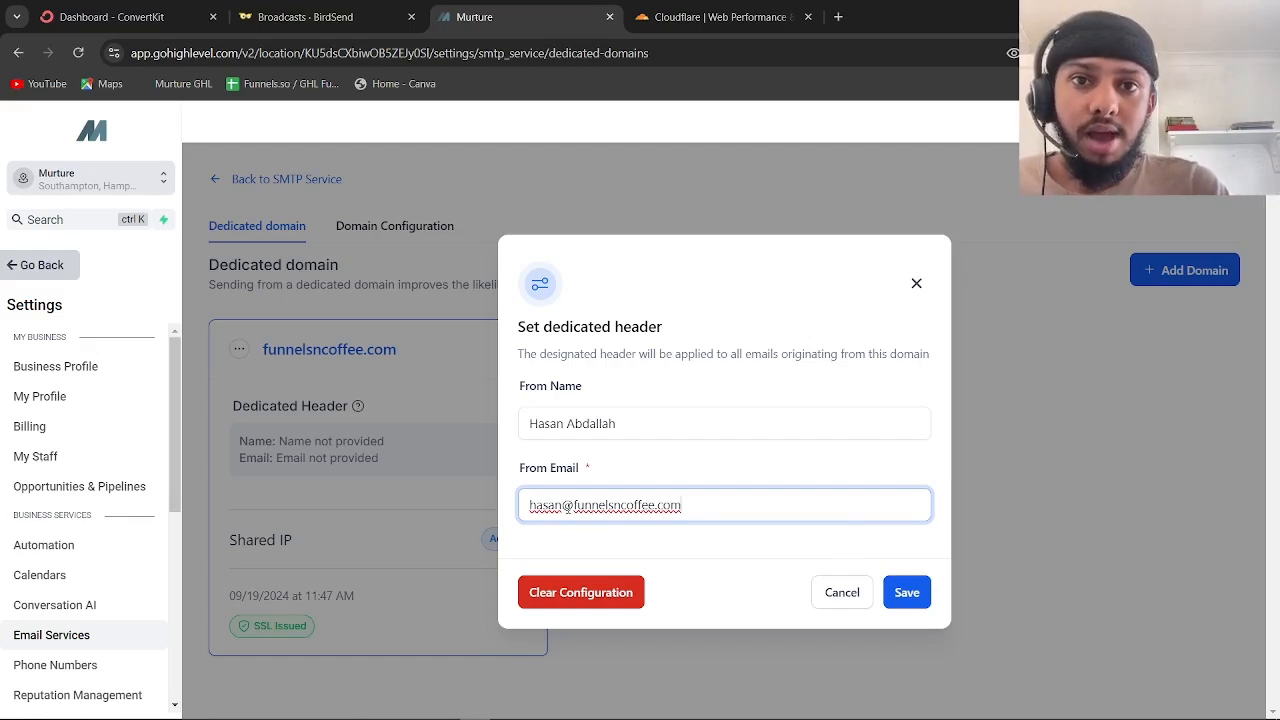
pyautogui.click(906, 595)
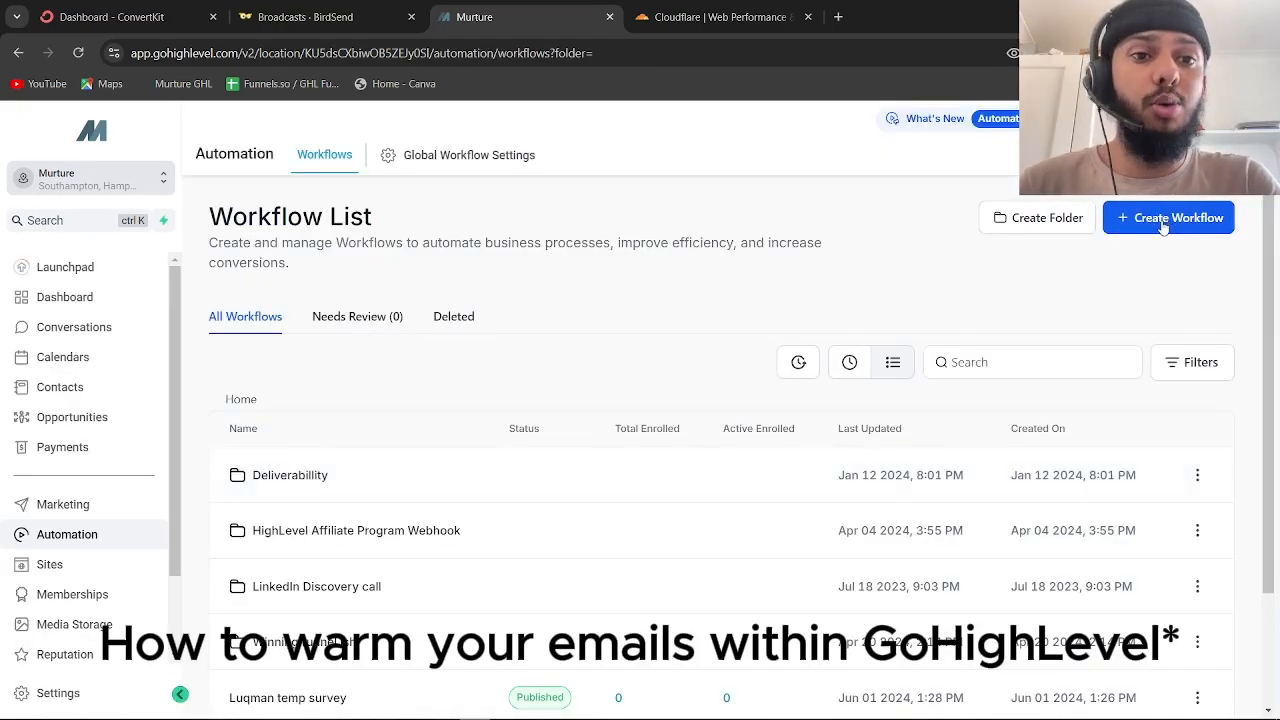
# Create a new workflow from scratch and name it 'test'
pyautogui.click(1163, 222)
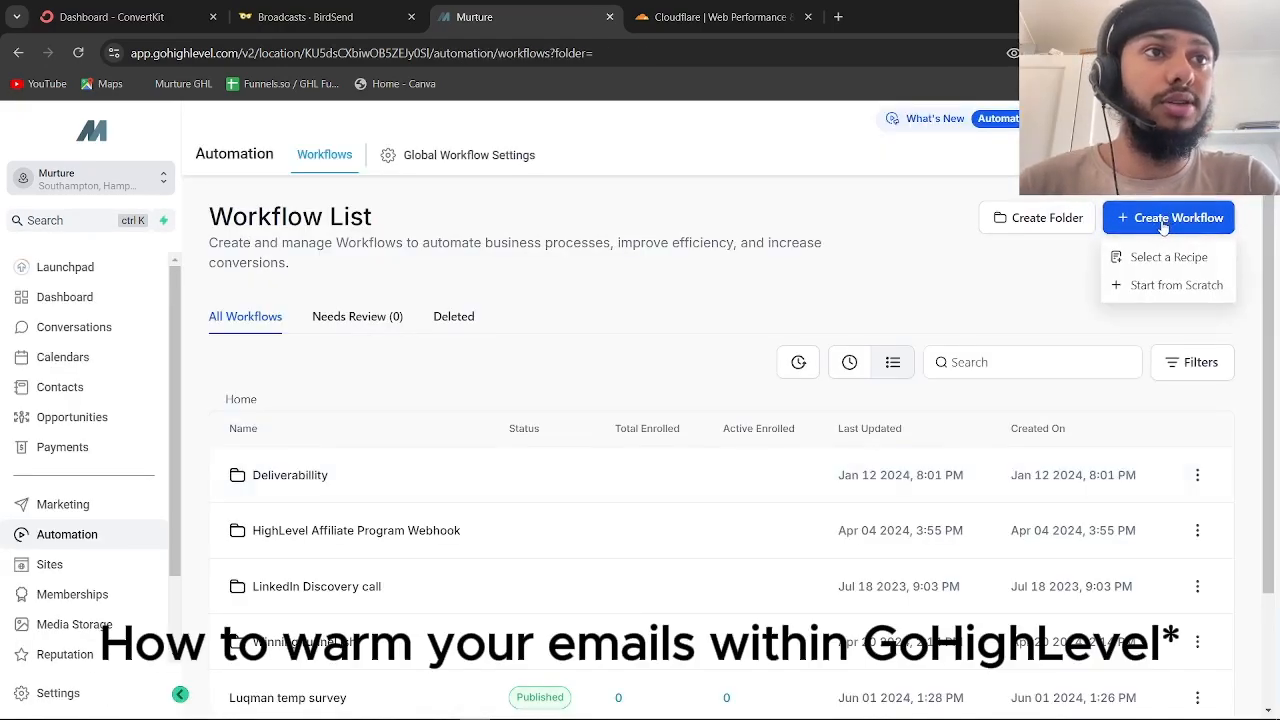
pyautogui.click(1147, 288)
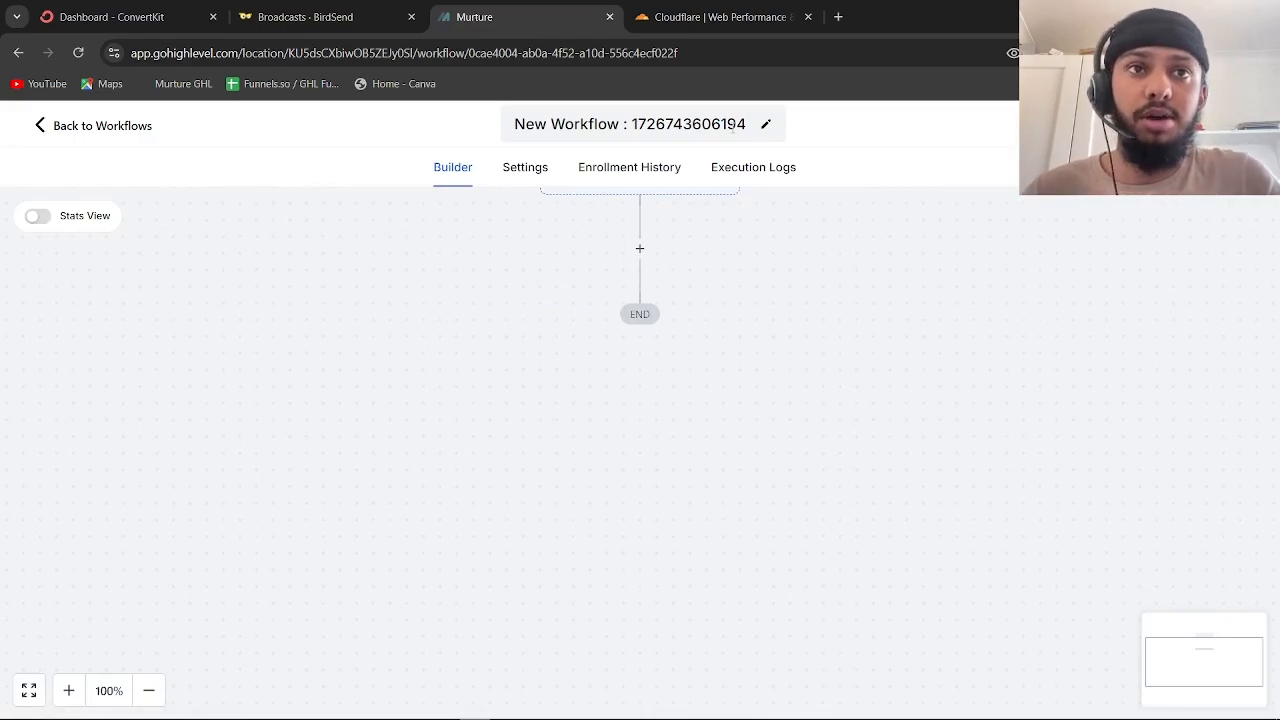
pyautogui.click(733, 125)
pyautogui.press('BackSpace')
pyautogui.press('BackSpace')
pyautogui.press('BackSpace')
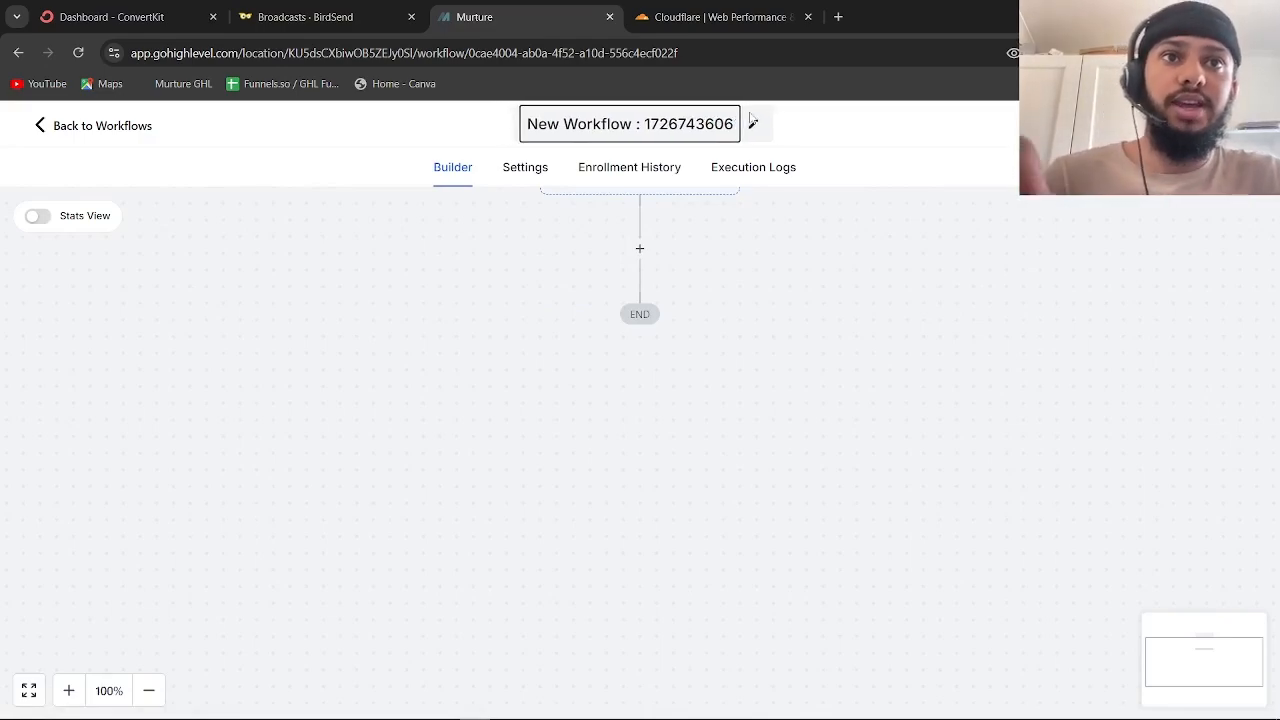
pyautogui.press('BackSpace')
pyautogui.press('BackSpace')
pyautogui.press('BackSpace')
pyautogui.press('BackSpace')
pyautogui.press('BackSpace')
pyautogui.press('BackSpace')
pyautogui.press('BackSpace')
pyautogui.press('BackSpace')
pyautogui.press('BackSpace')
pyautogui.press('BackSpace')
pyautogui.press('BackSpace')
pyautogui.press('BackSpace')
pyautogui.press('BackSpace')
pyautogui.press('BackSpace')
pyautogui.press('BackSpace')
pyautogui.press('BackSpace')
pyautogui.press('BackSpace')
pyautogui.press('BackSpace')
pyautogui.press('BackSpace')
pyautogui.press('BackSpace')
pyautogui.write('tes')
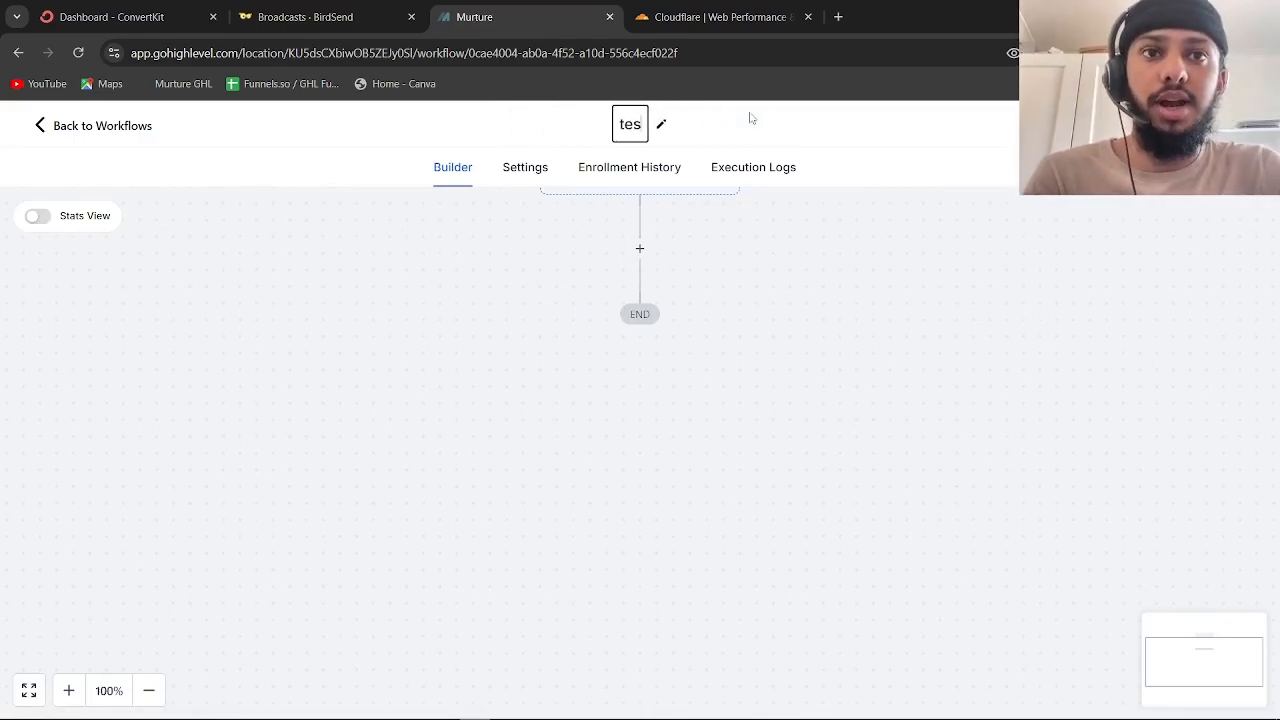
pyautogui.write('t')
pyautogui.click(880, 440)
# Add a Contact Tag trigger filtered on Tag Added = opt in and save it
pyautogui.click(650, 305)
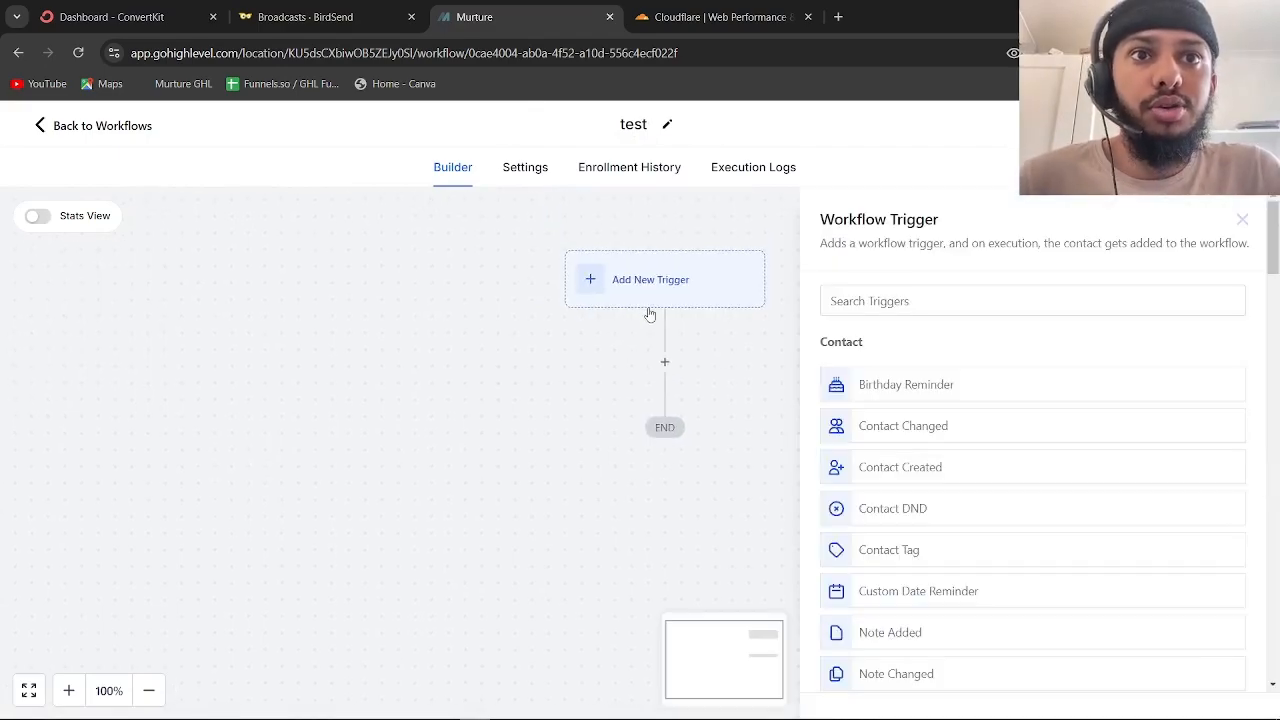
pyautogui.write('tag')
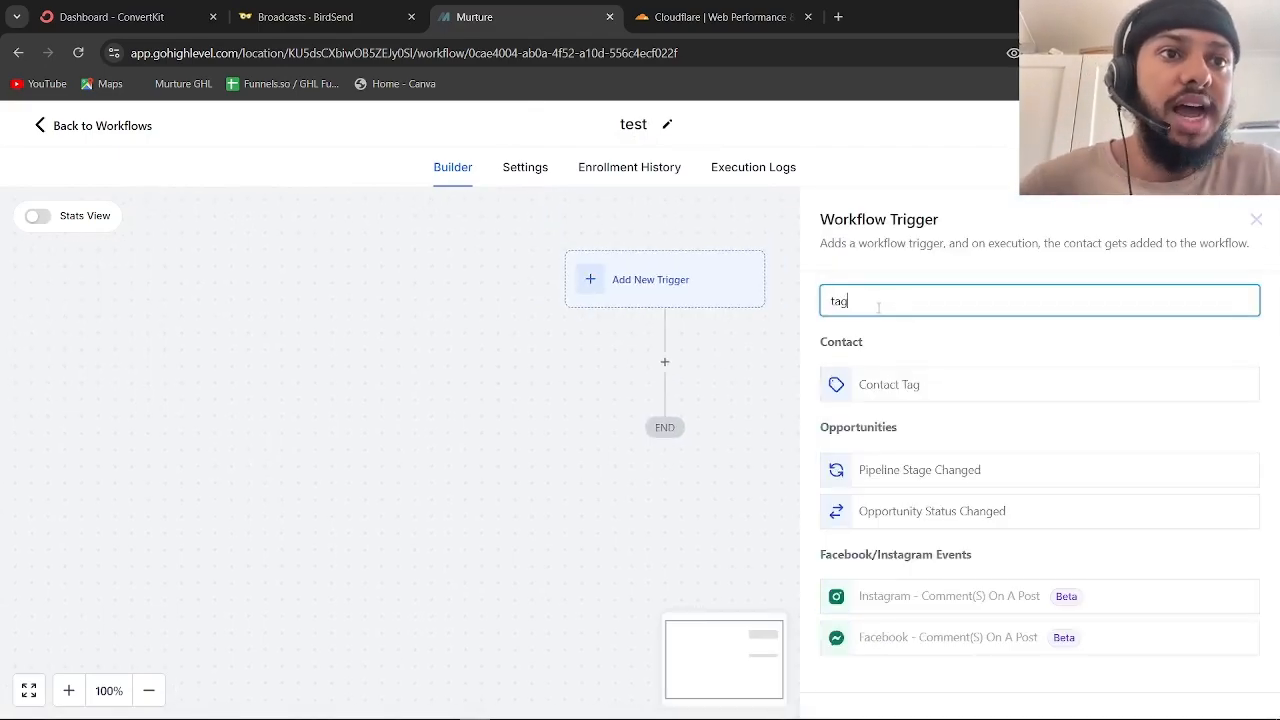
pyautogui.click(900, 384)
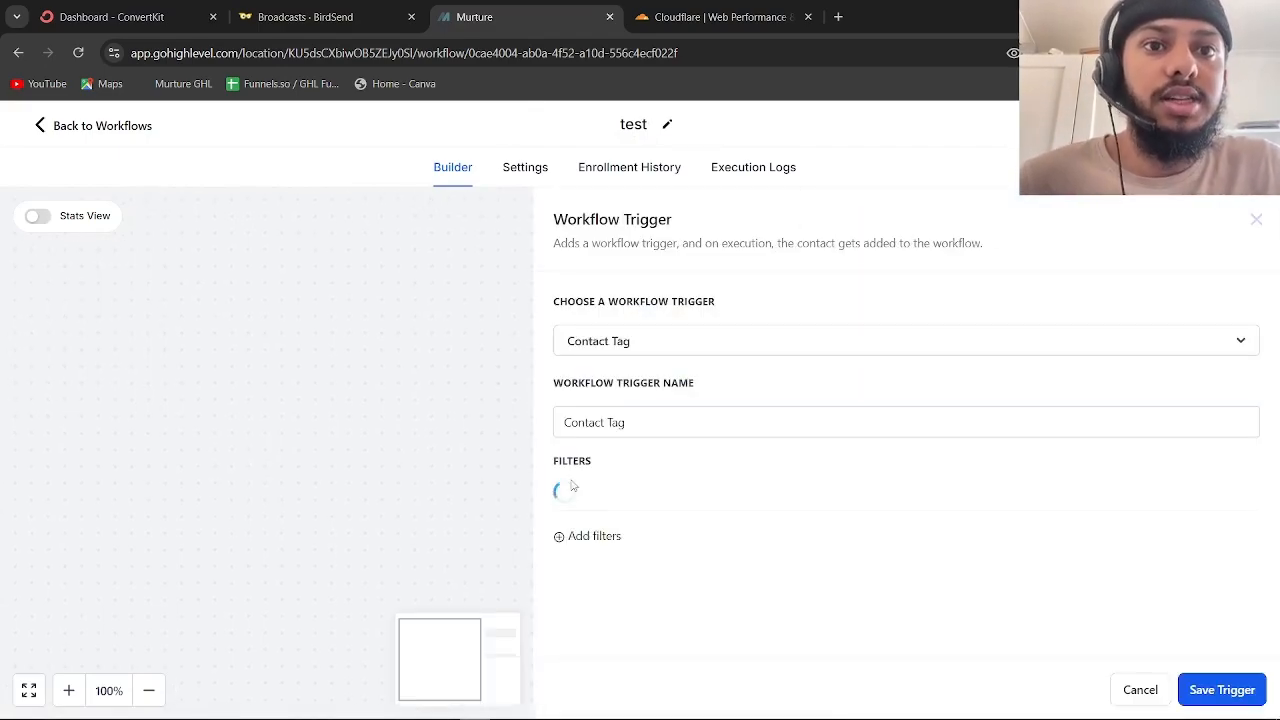
pyautogui.click(780, 490)
pyautogui.scroll(-1, 706, 535)
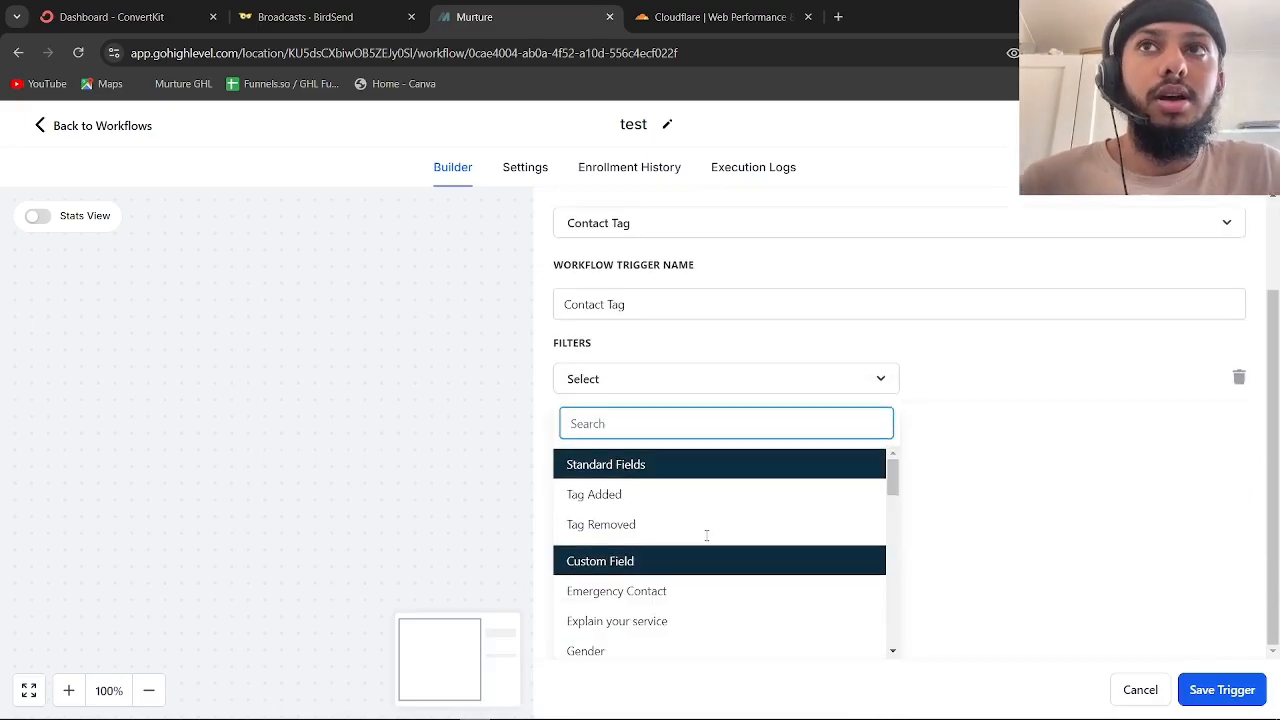
pyautogui.click(667, 496)
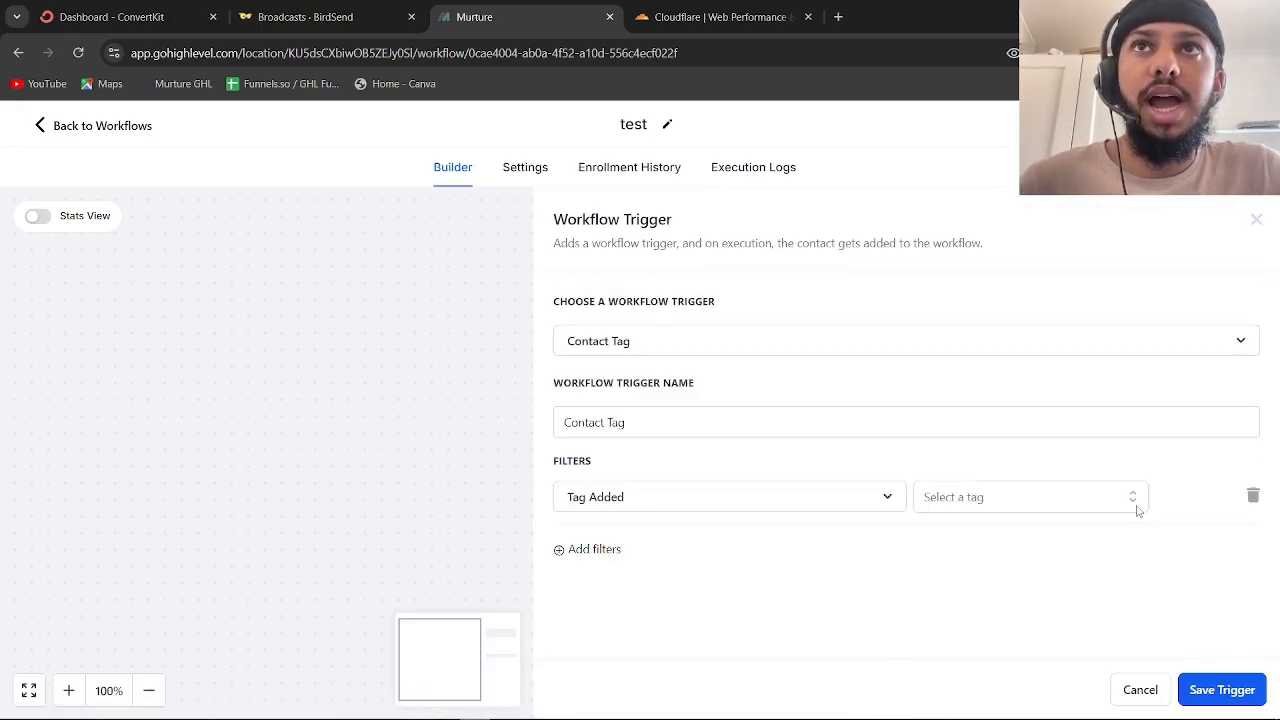
pyautogui.click(1018, 503)
pyautogui.scroll(-2, 998, 600)
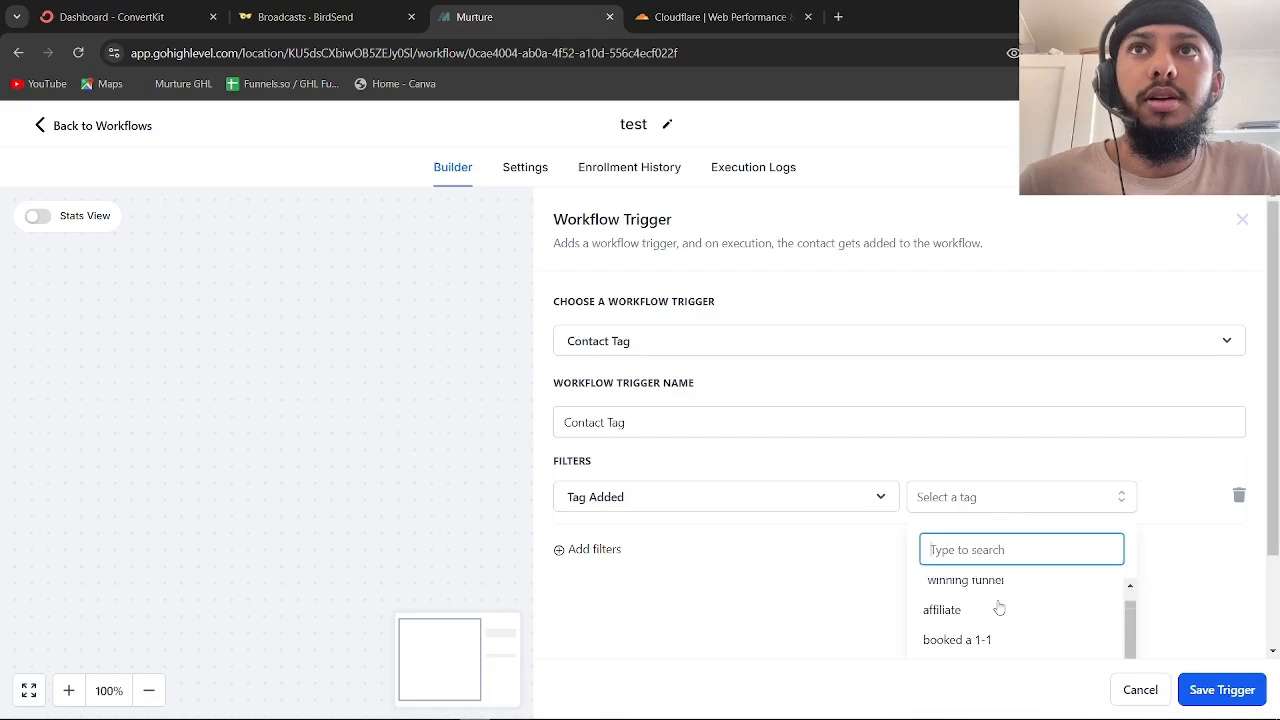
pyautogui.scroll(-2, 997, 603)
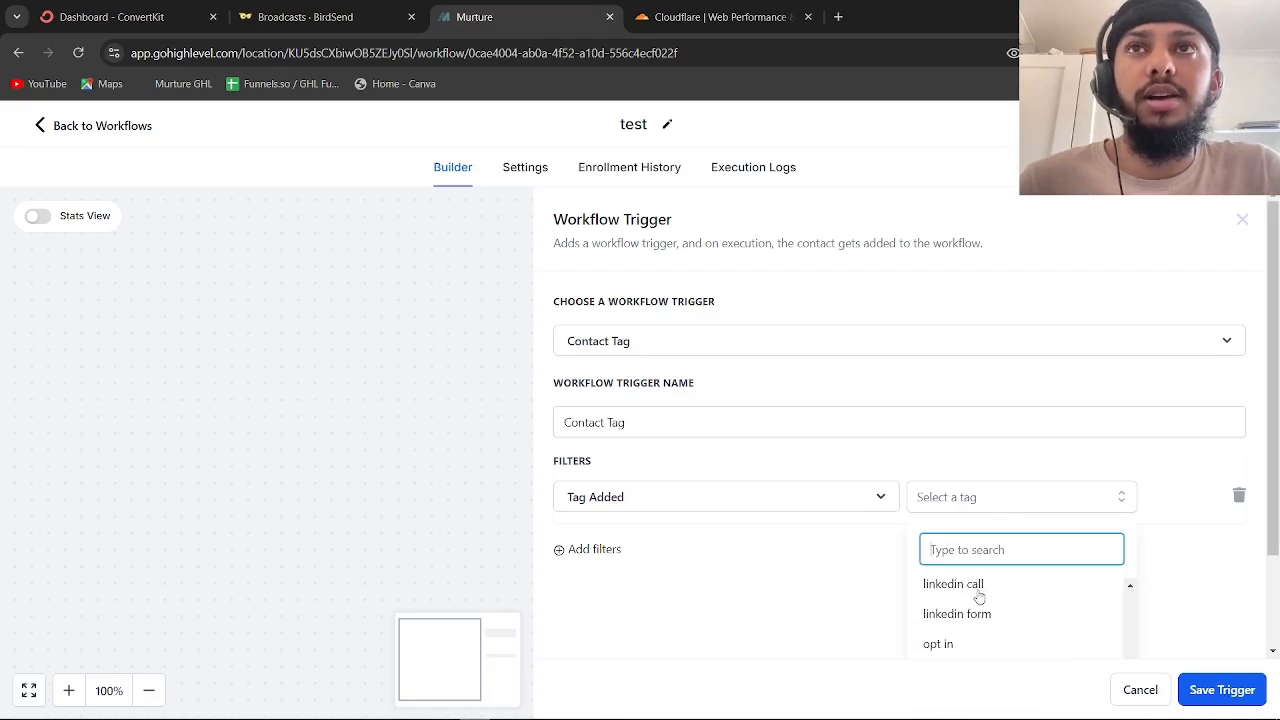
pyautogui.click(955, 648)
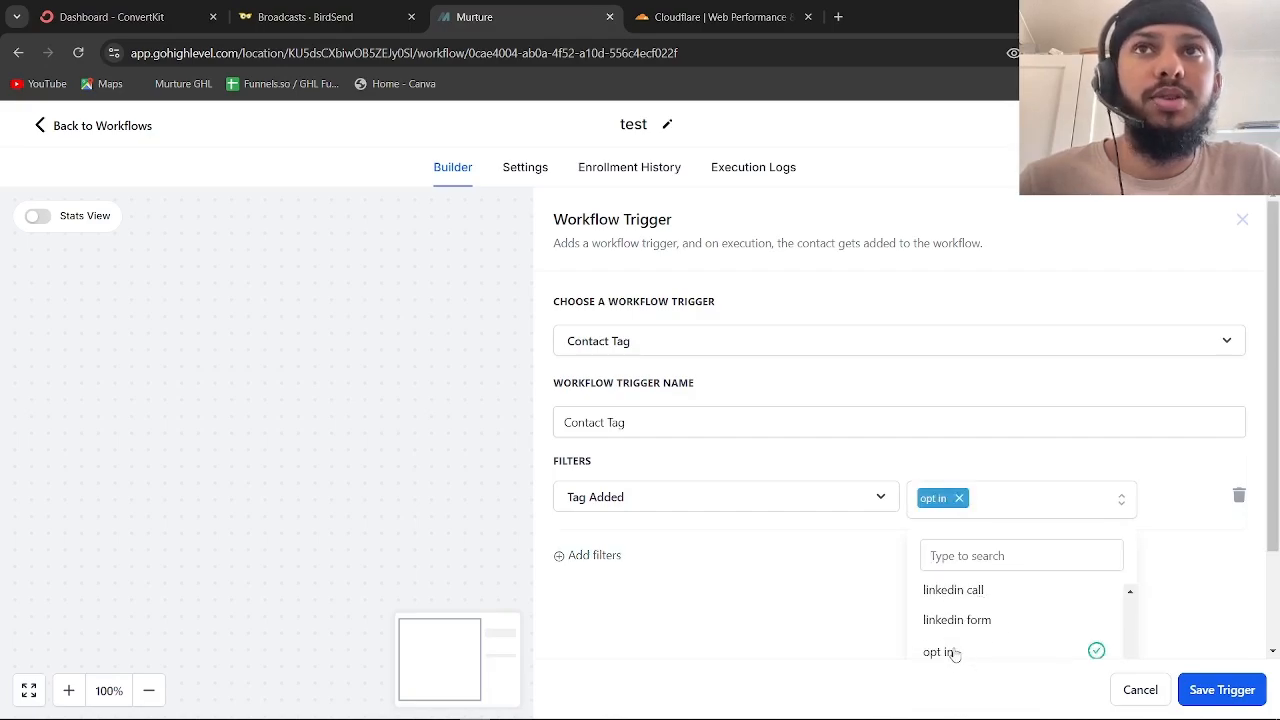
pyautogui.click(1209, 690)
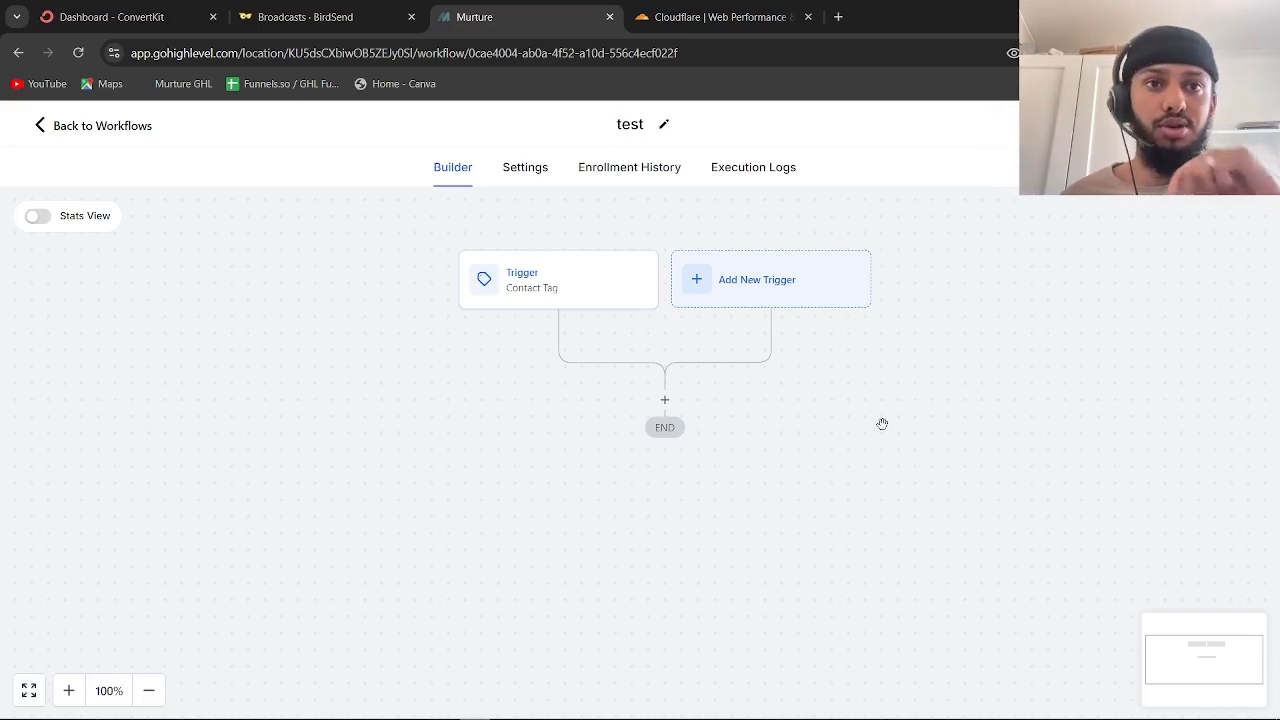
# Add a Send Email action after the trigger with placeholder text 'buigoui' and 'vuiog9o', and save it
pyautogui.click(665, 400)
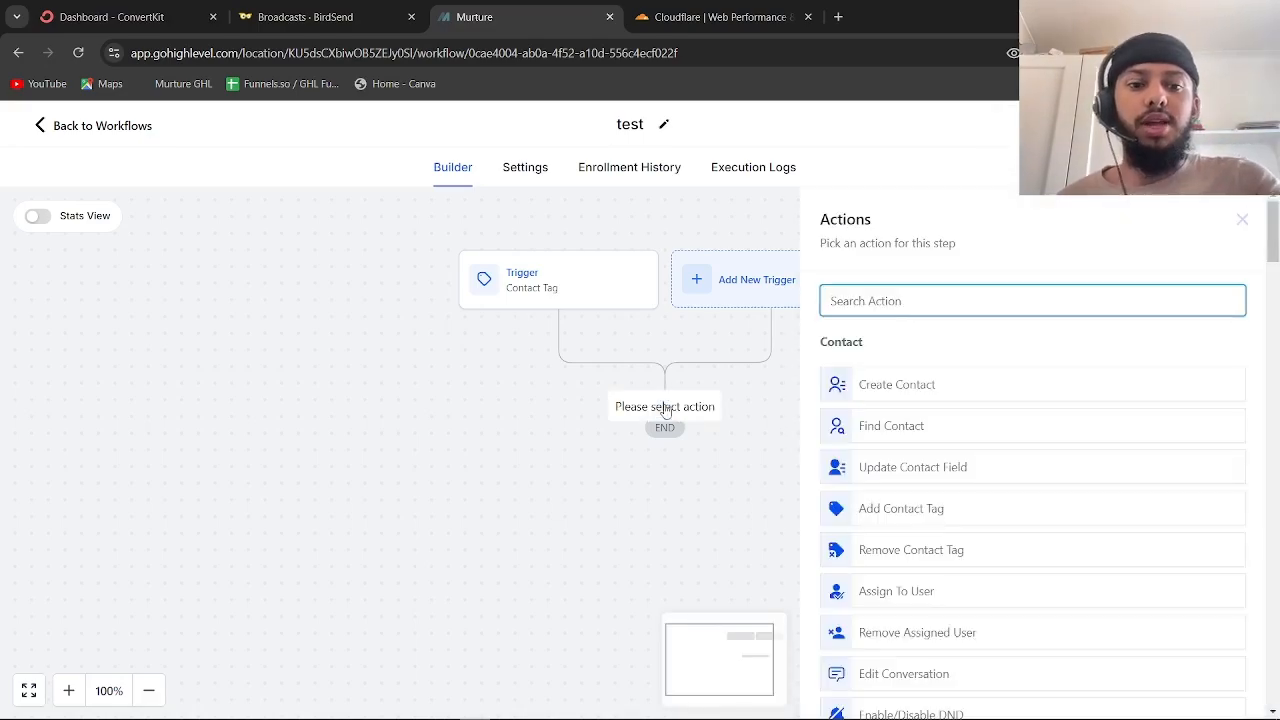
pyautogui.write('em')
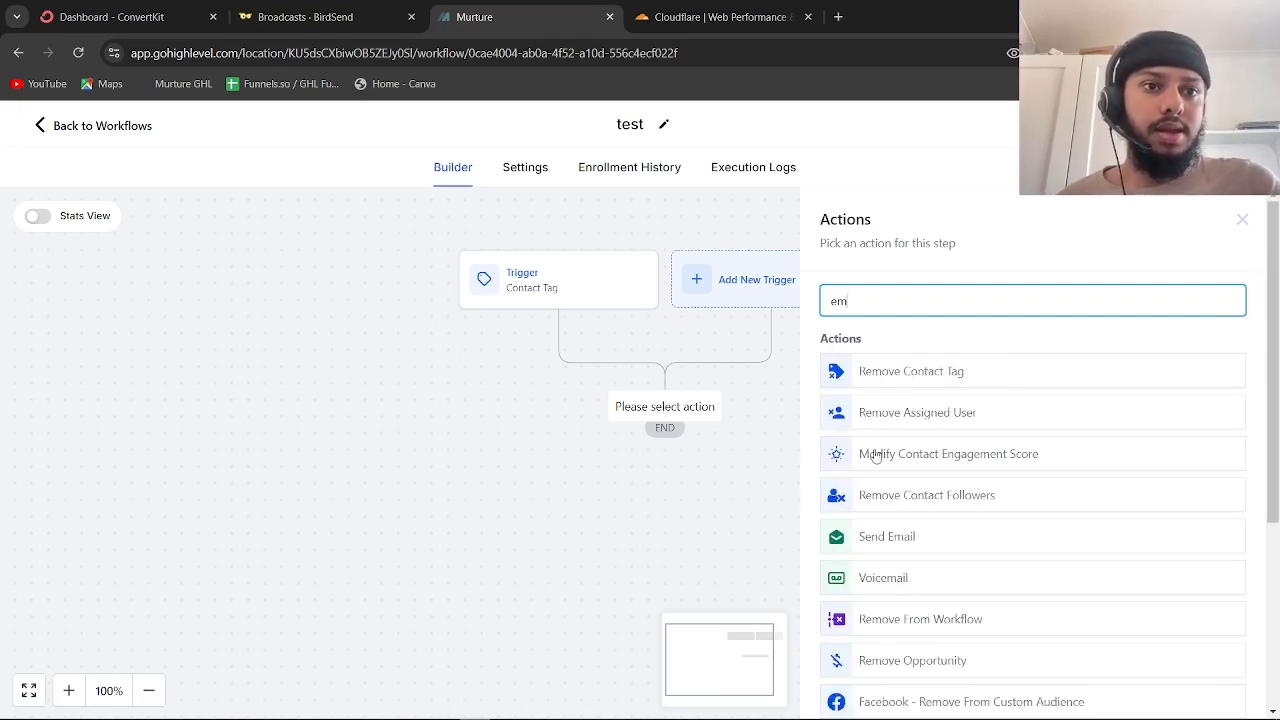
pyautogui.write('ail')
pyautogui.click(880, 368)
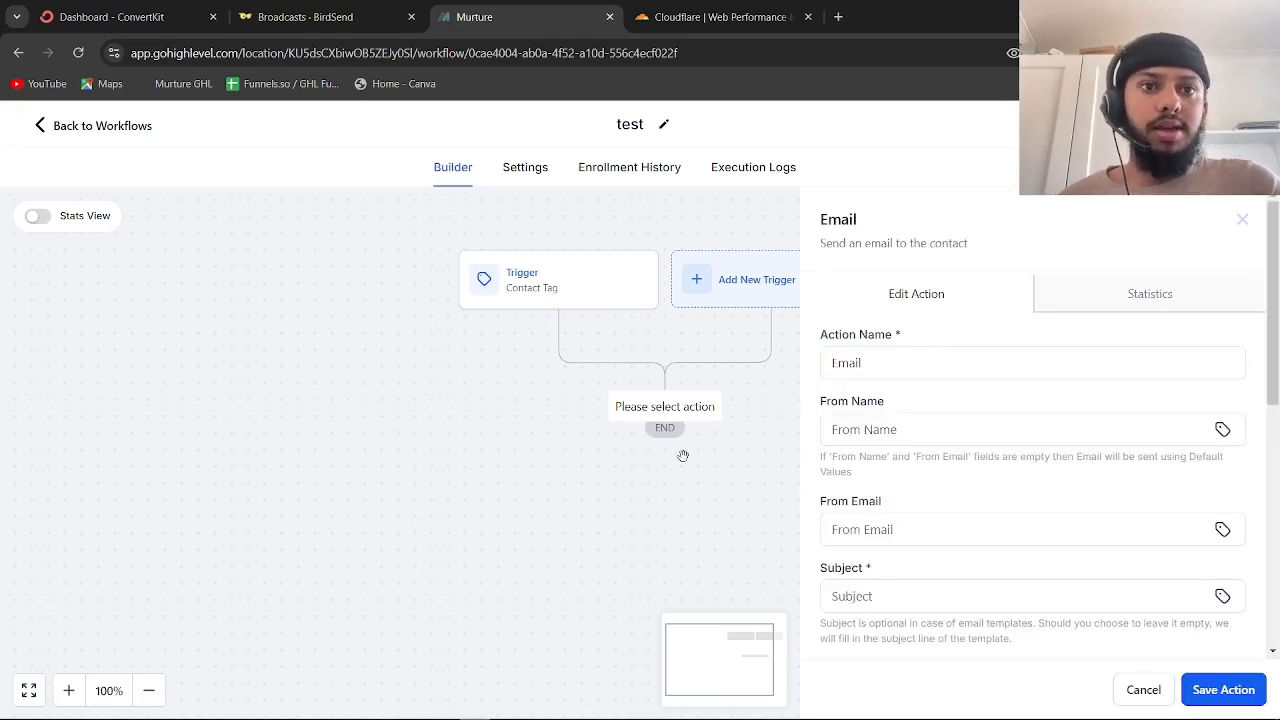
pyautogui.scroll(-5, 1063, 391)
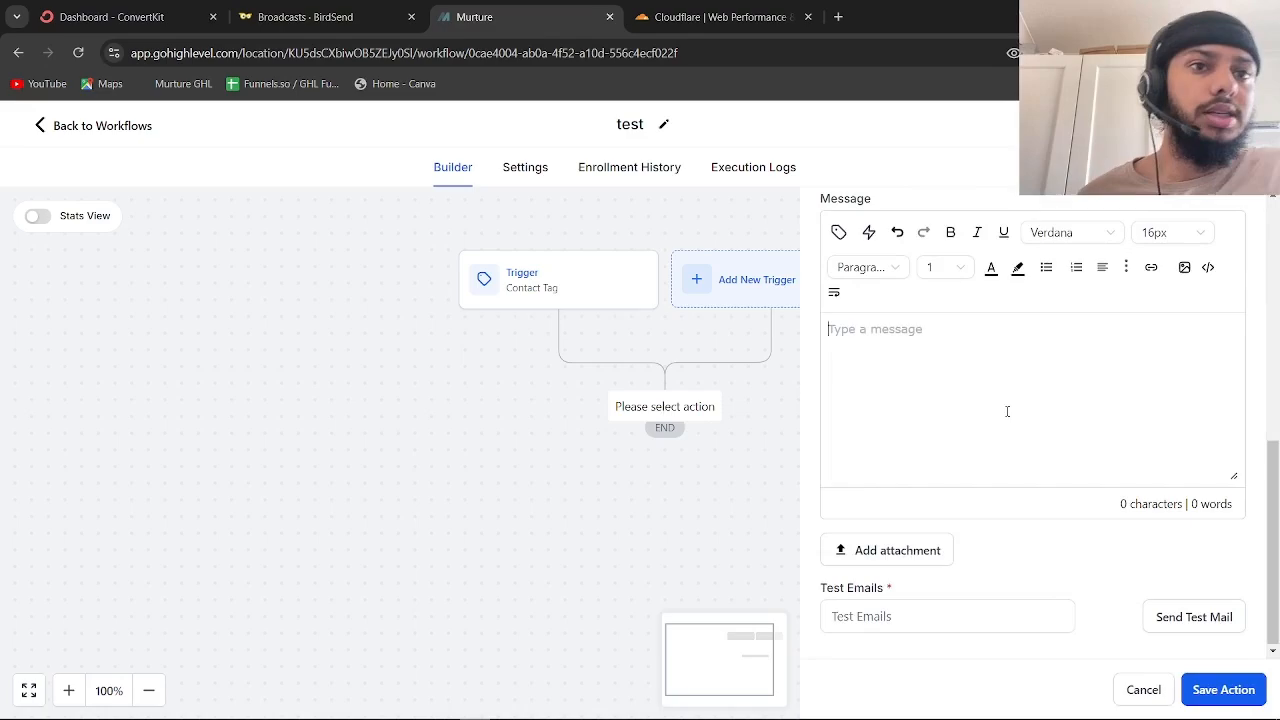
pyautogui.write('buigoui')
pyautogui.scroll(2, 926, 354)
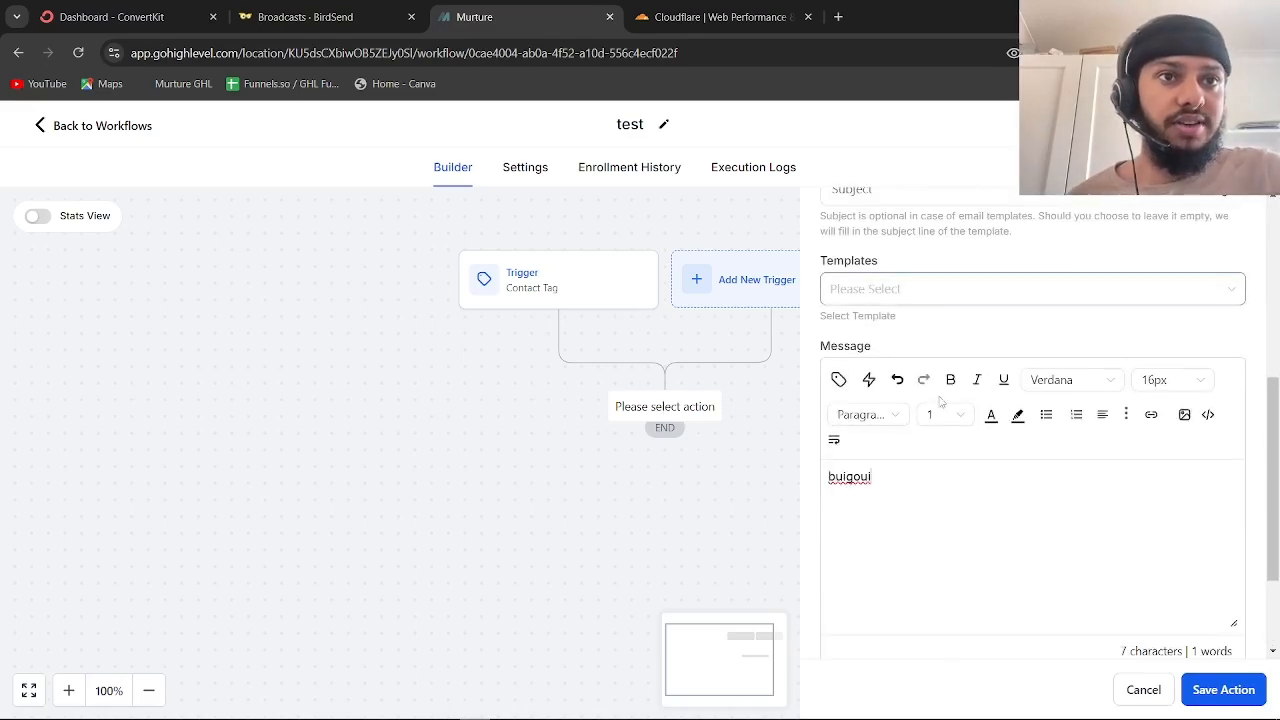
pyautogui.scroll(2, 940, 400)
pyautogui.click(873, 316)
pyautogui.write('vuiog9o')
pyautogui.scroll(2, 873, 320)
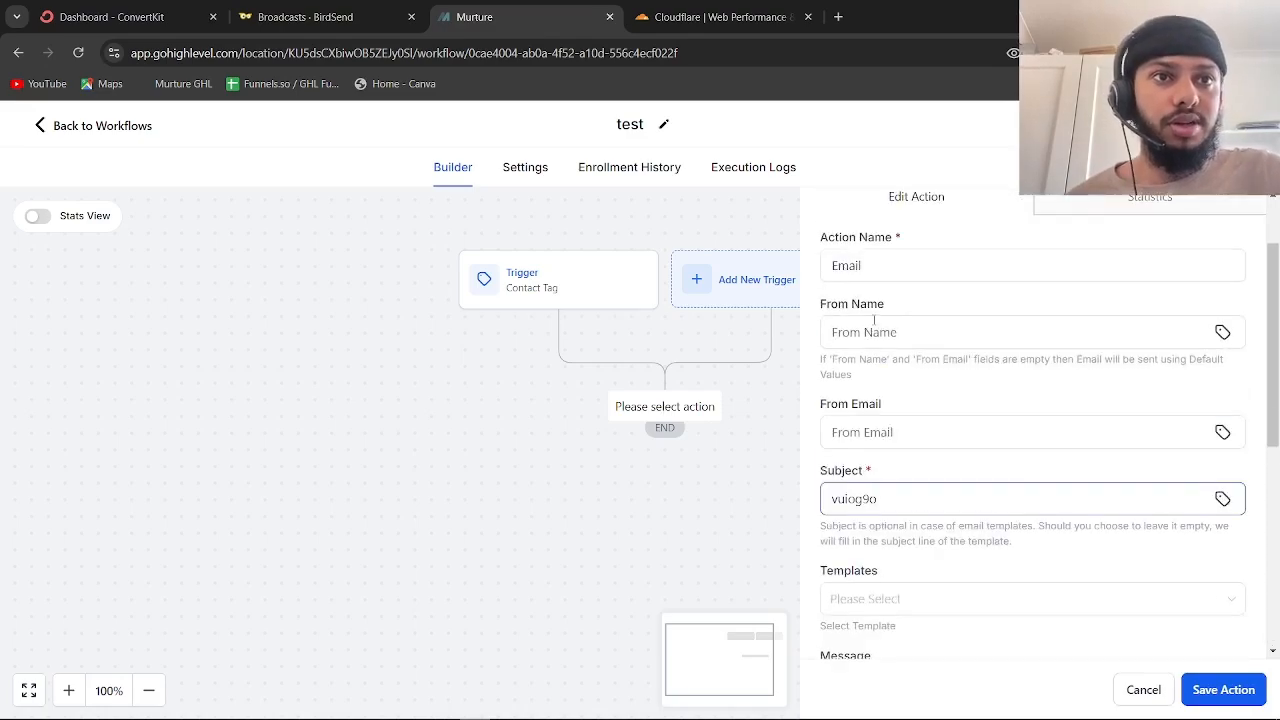
pyautogui.scroll(-5, 922, 304)
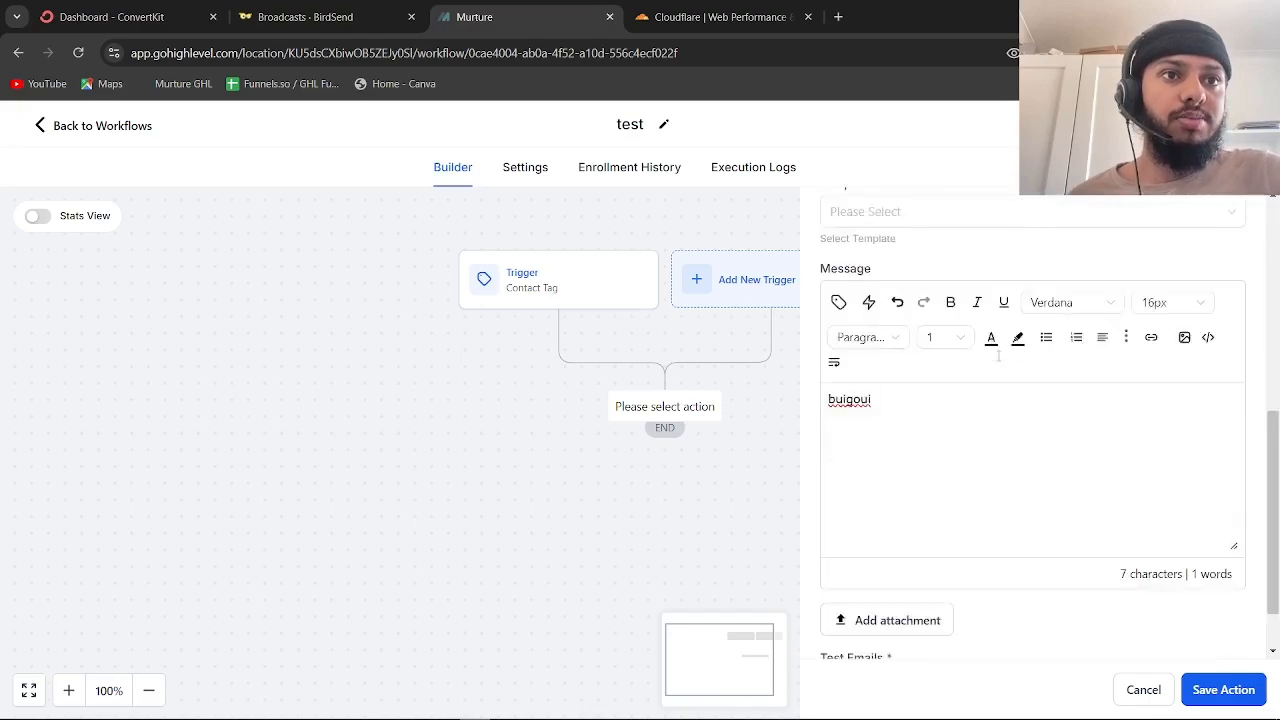
pyautogui.click(1223, 689)
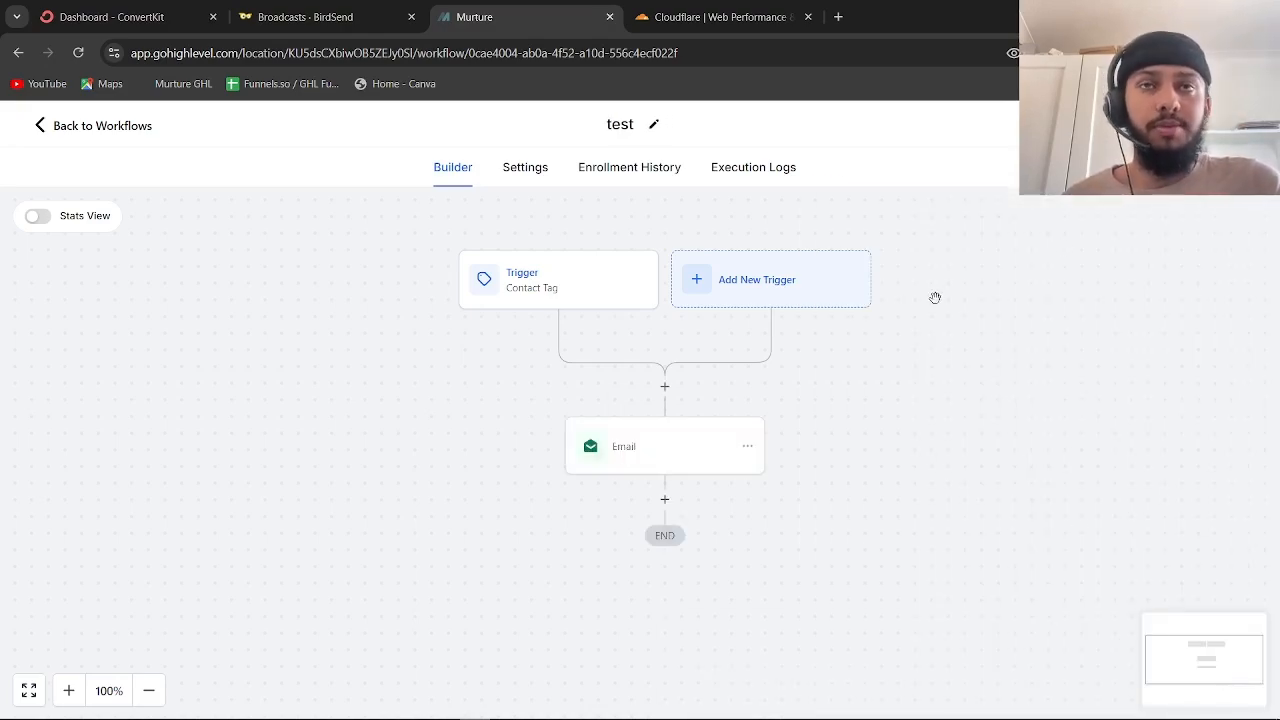
# Add a Wait step of 1 day after the first email
pyautogui.scroll(-1, 684, 460)
pyautogui.click(662, 471)
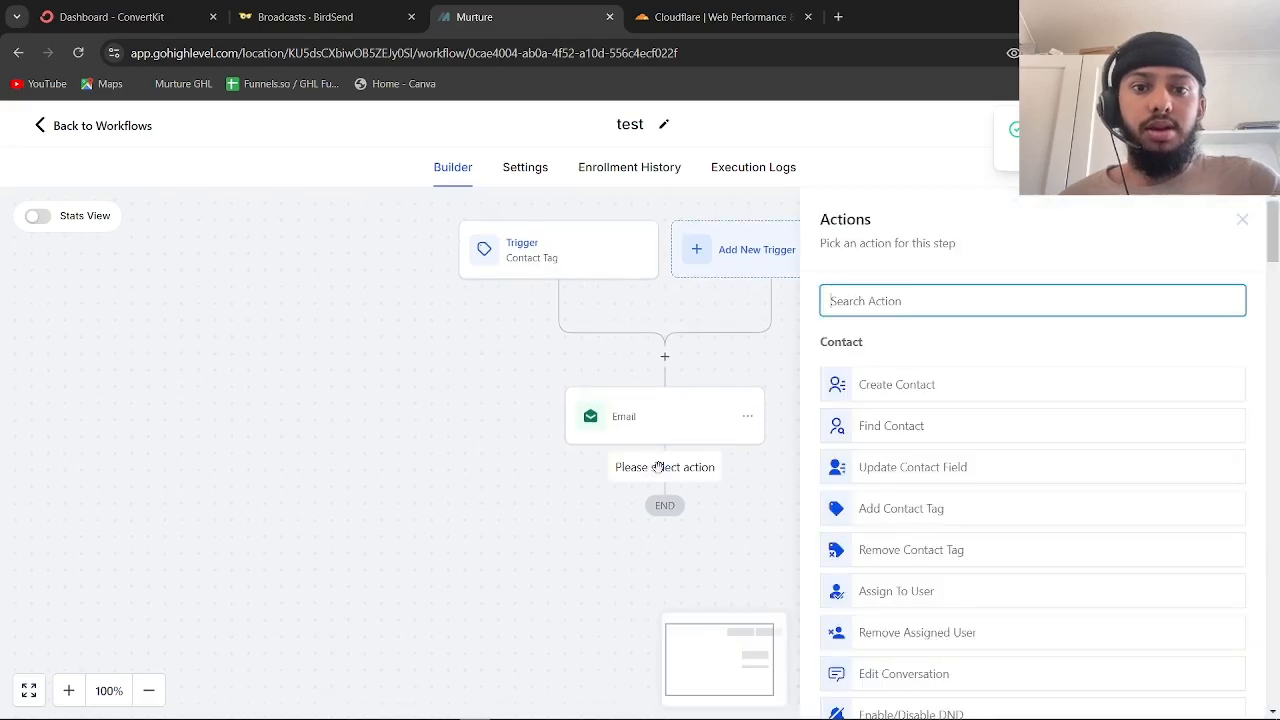
pyautogui.write('wait')
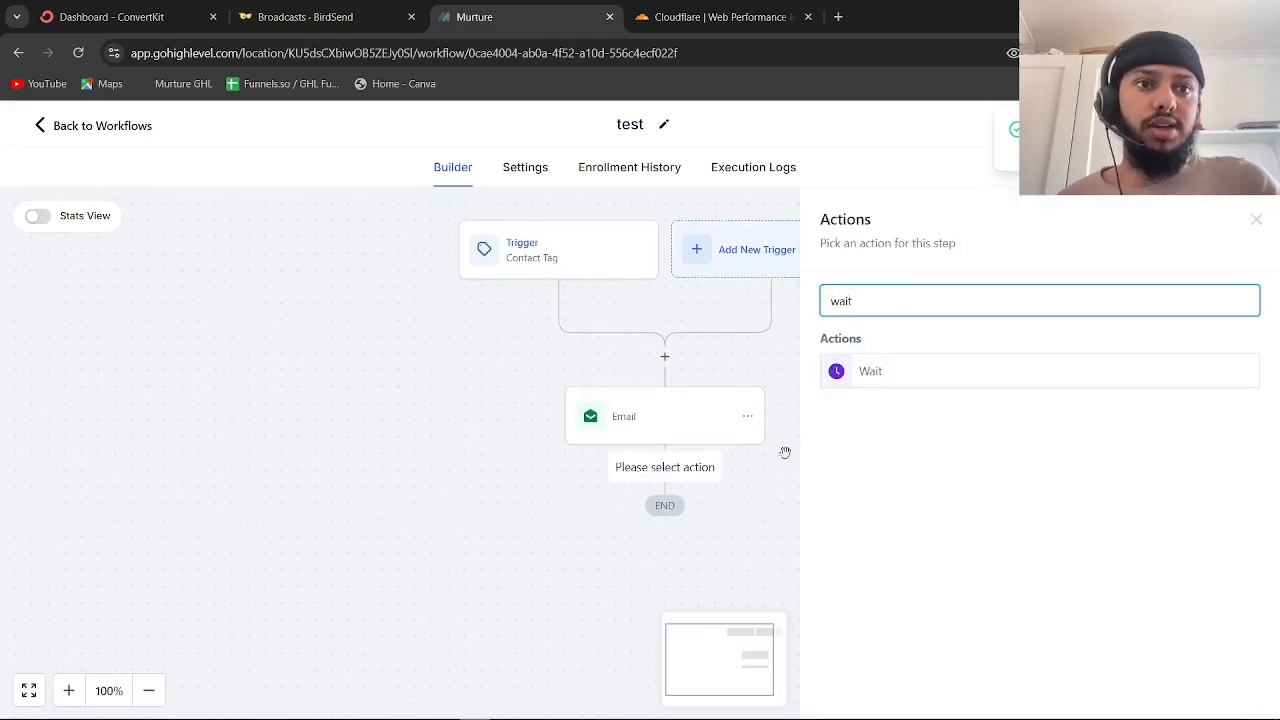
pyautogui.click(845, 371)
pyautogui.click(606, 483)
pyautogui.press('BackSpace')
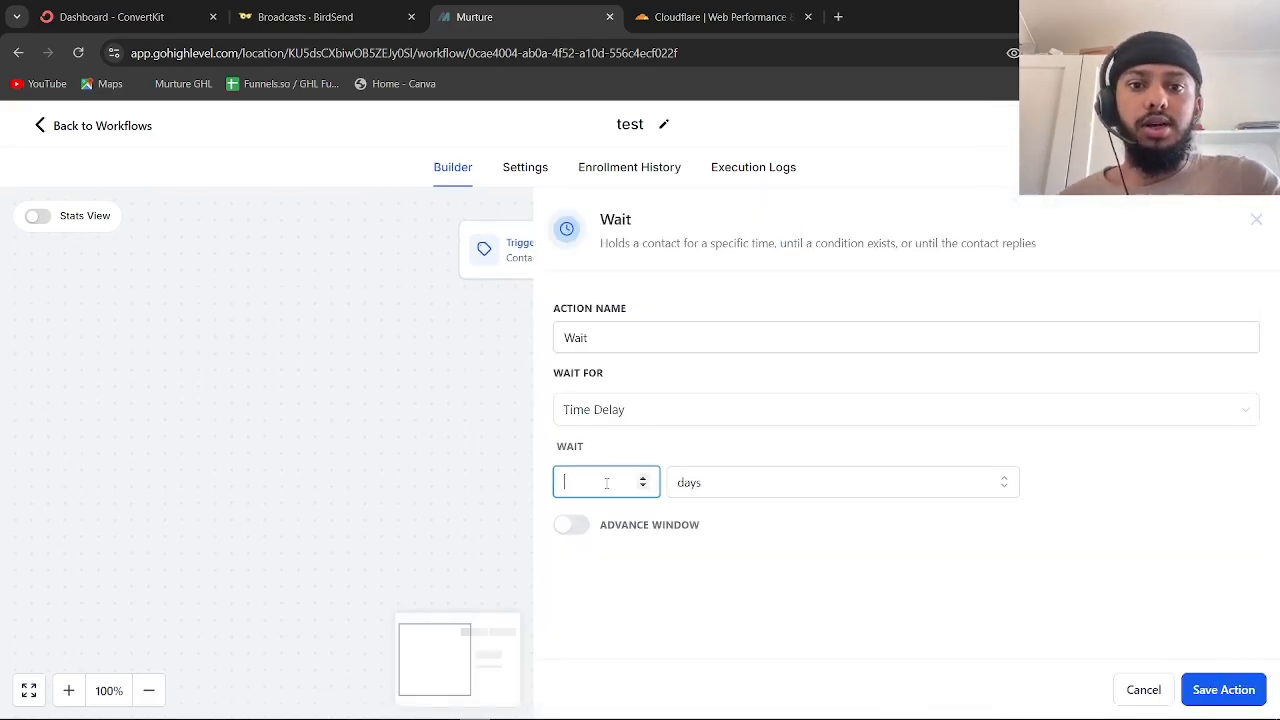
pyautogui.write('1')
pyautogui.click(1210, 688)
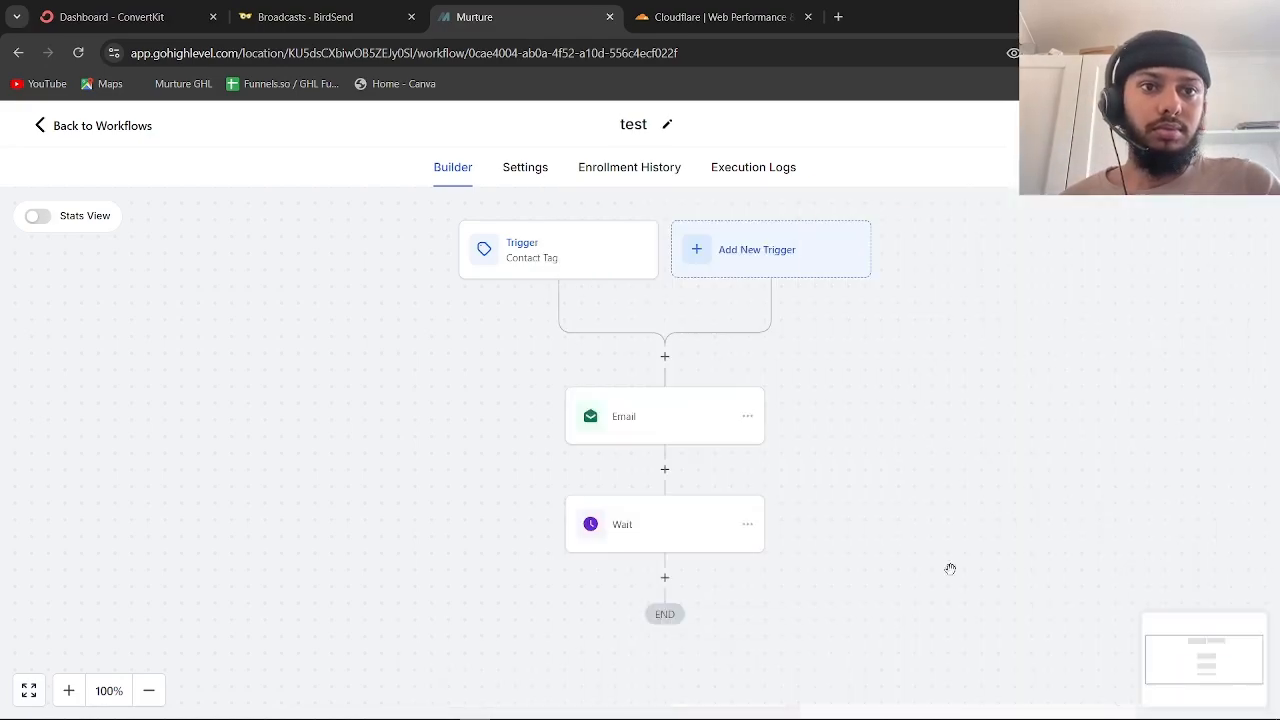
# Add a Go To step looping back to the first email, then check the trigger settings
pyautogui.scroll(-2, 777, 491)
pyautogui.click(662, 465)
pyautogui.write('ea')
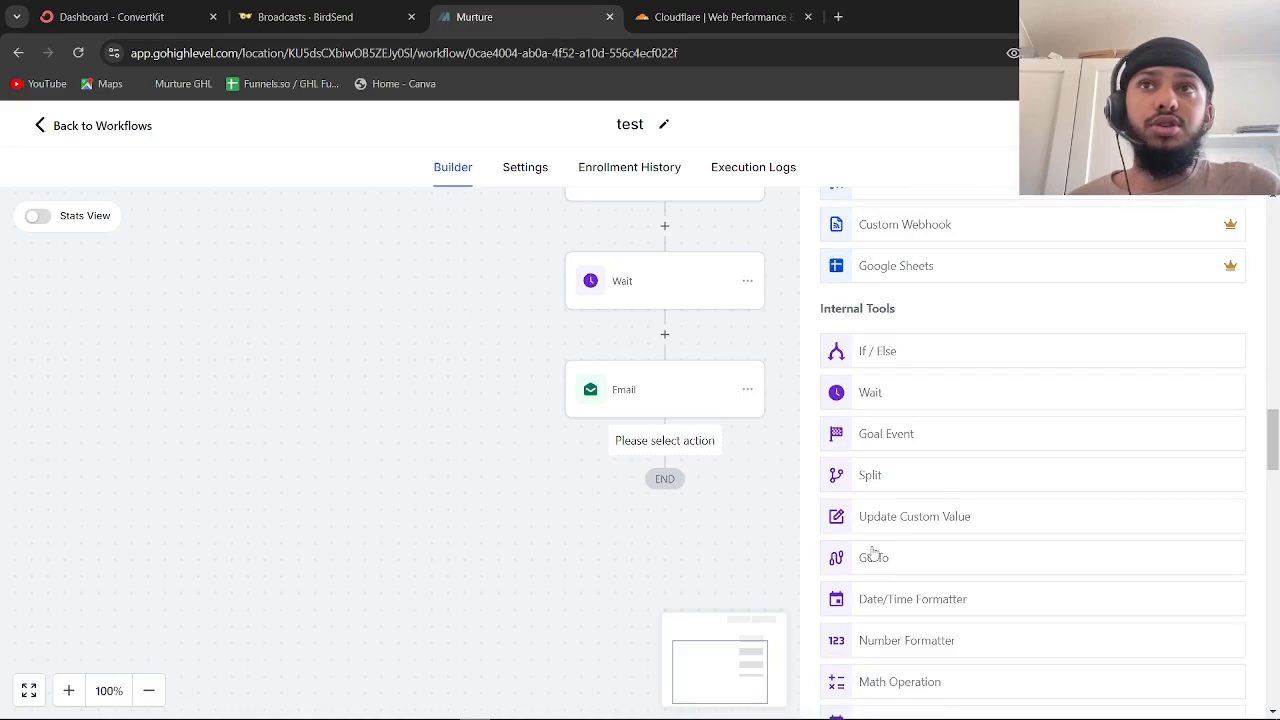
pyautogui.click(873, 555)
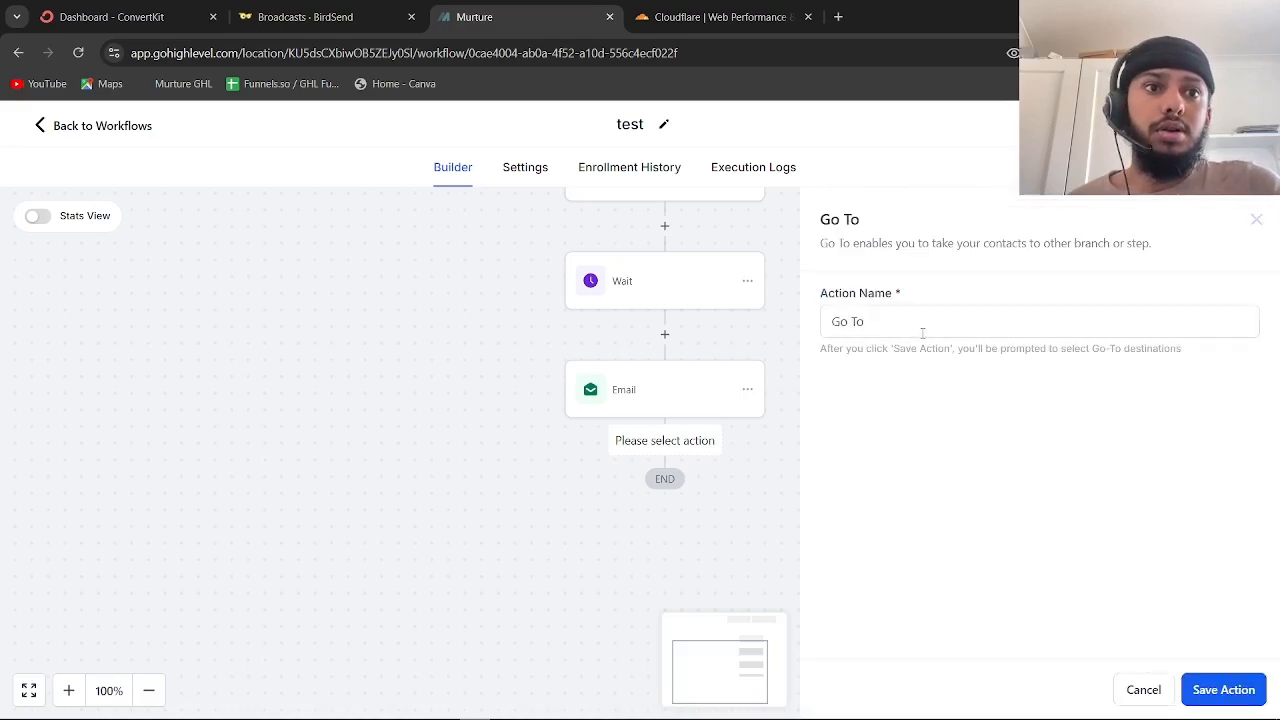
pyautogui.click(1240, 697)
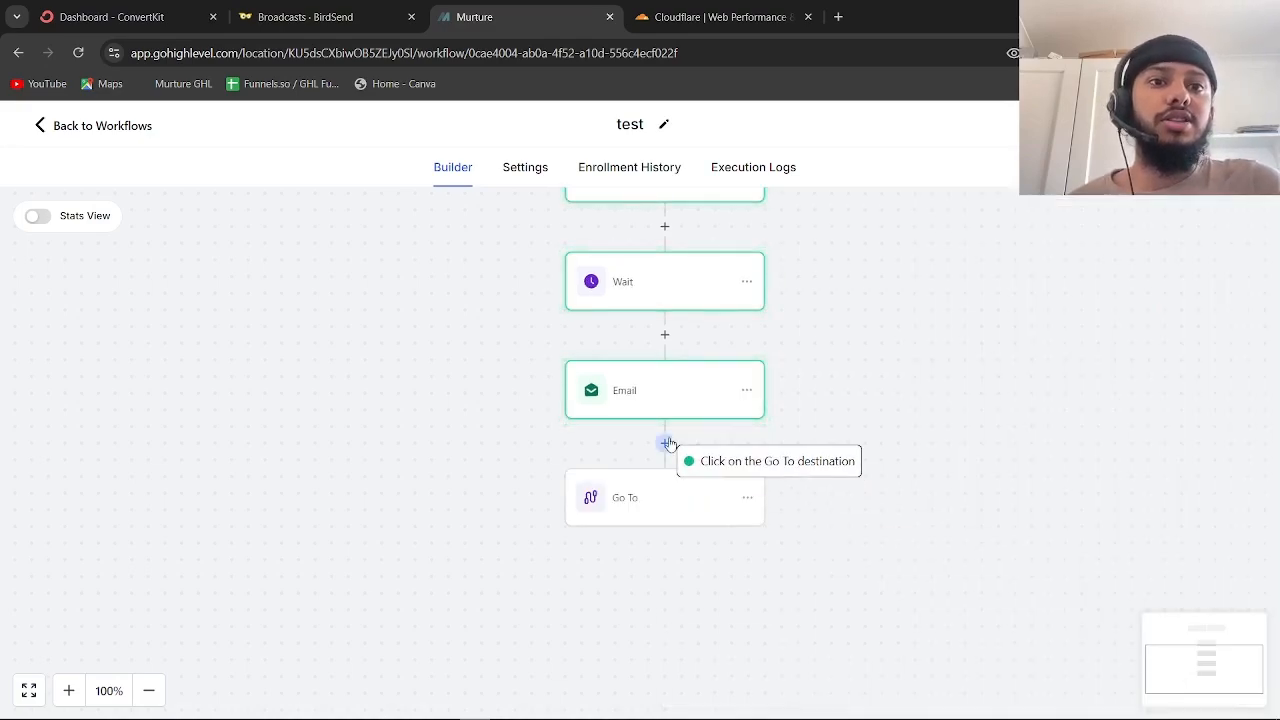
pyautogui.click(671, 247)
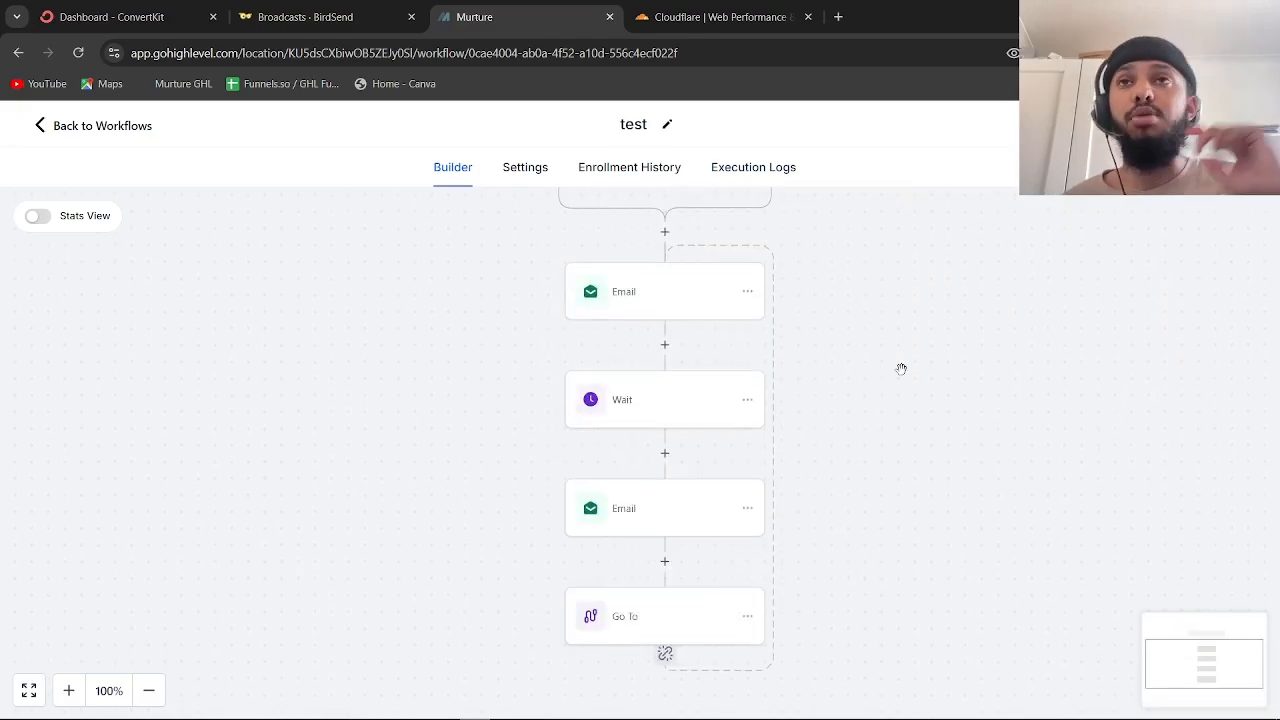
pyautogui.scroll(3, 901, 369)
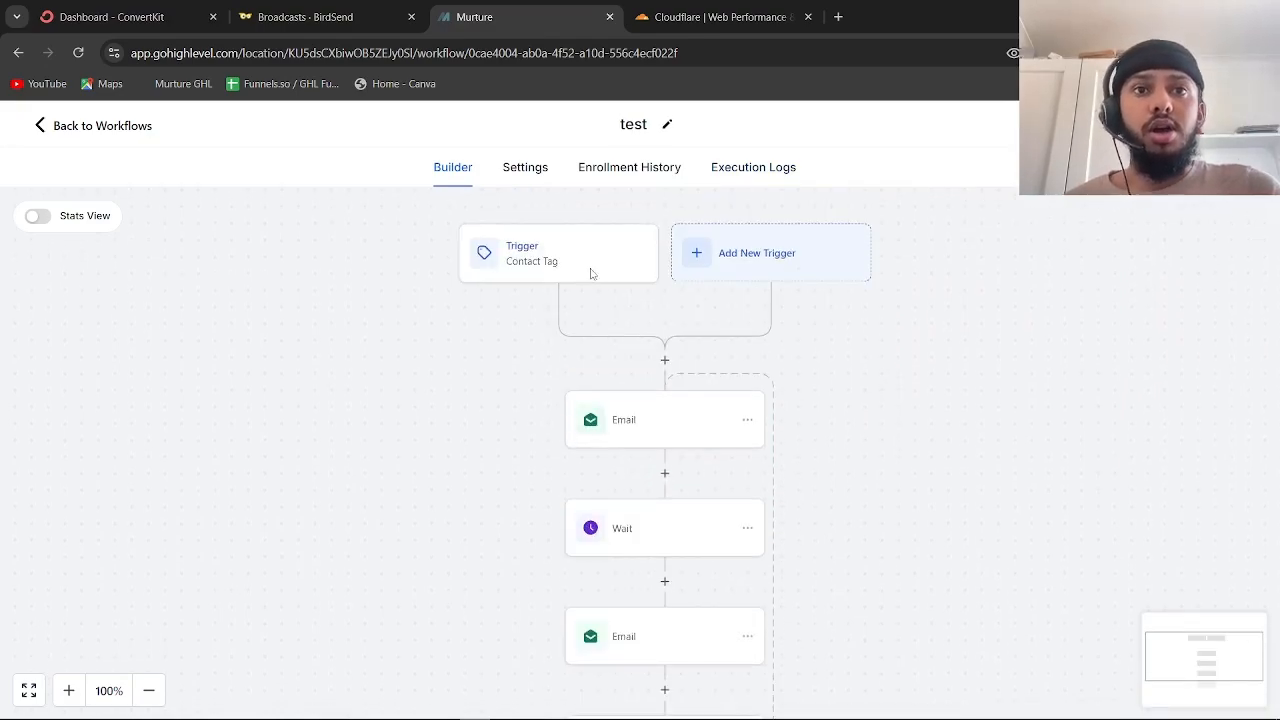
pyautogui.click(590, 272)
pyautogui.click(1252, 221)
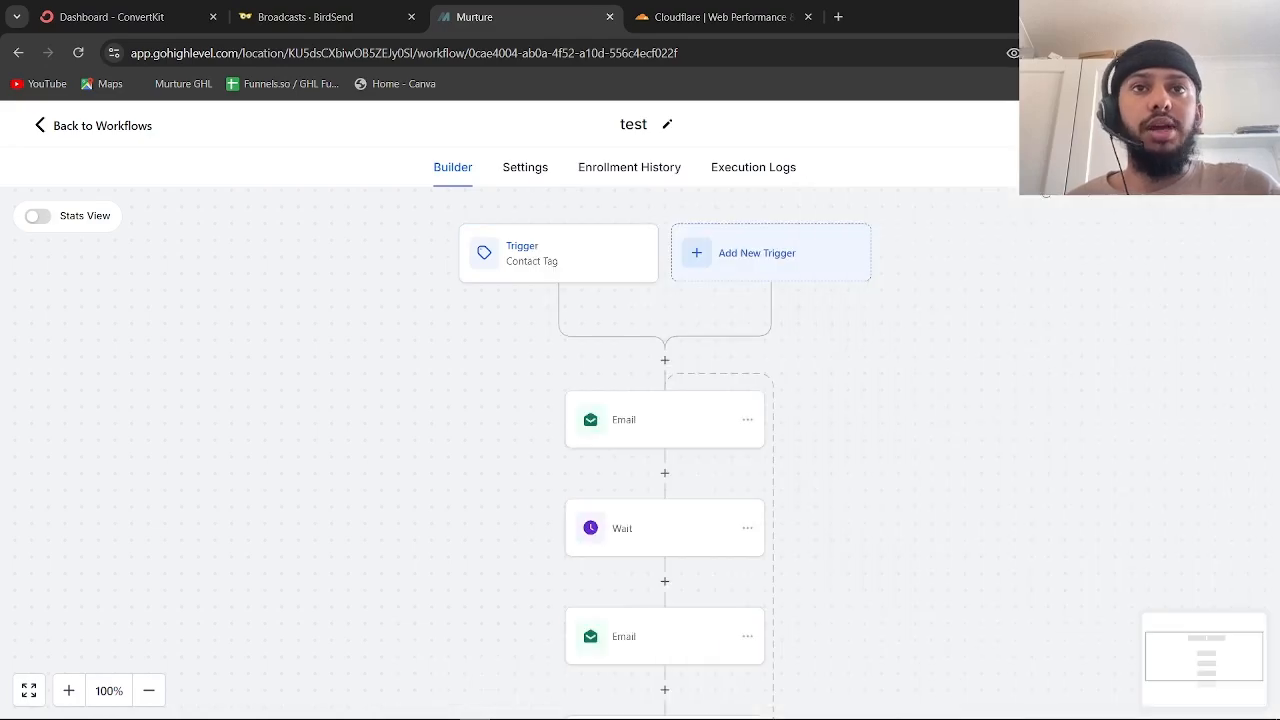
# Duplicate the workflow page into a new browser tab and return to the original
pyautogui.rightClick(578, 17)
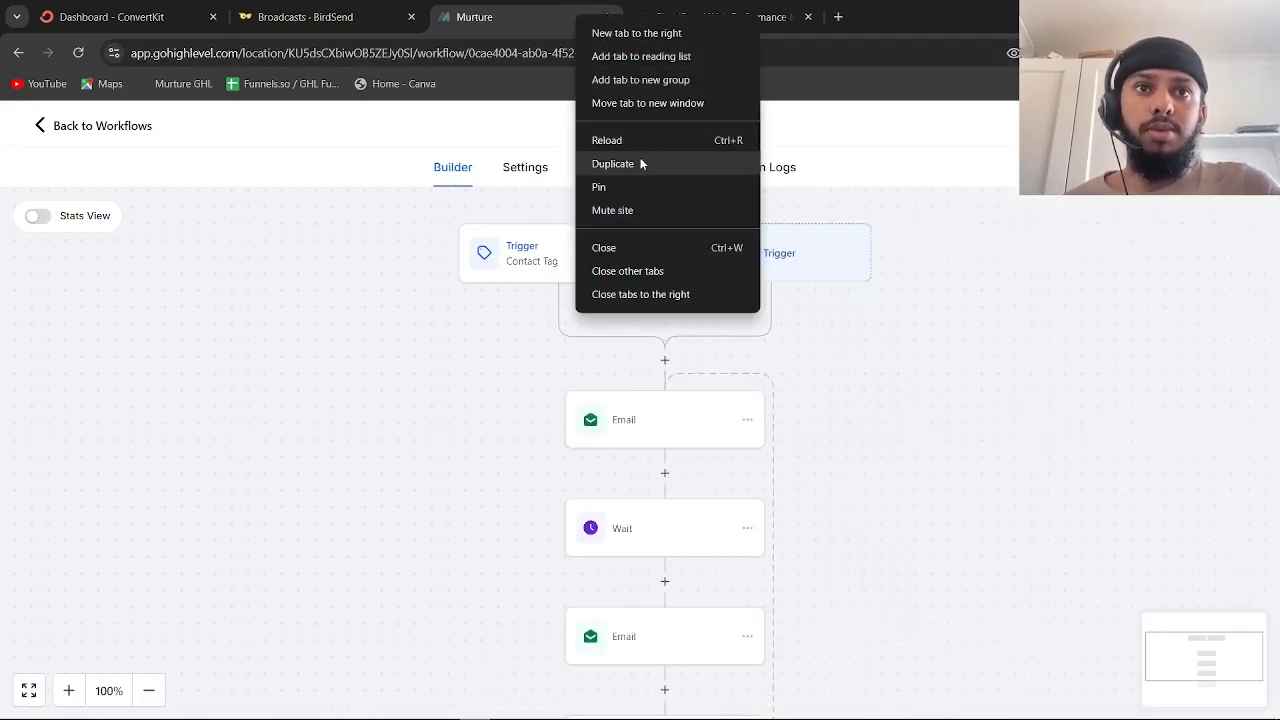
pyautogui.click(640, 163)
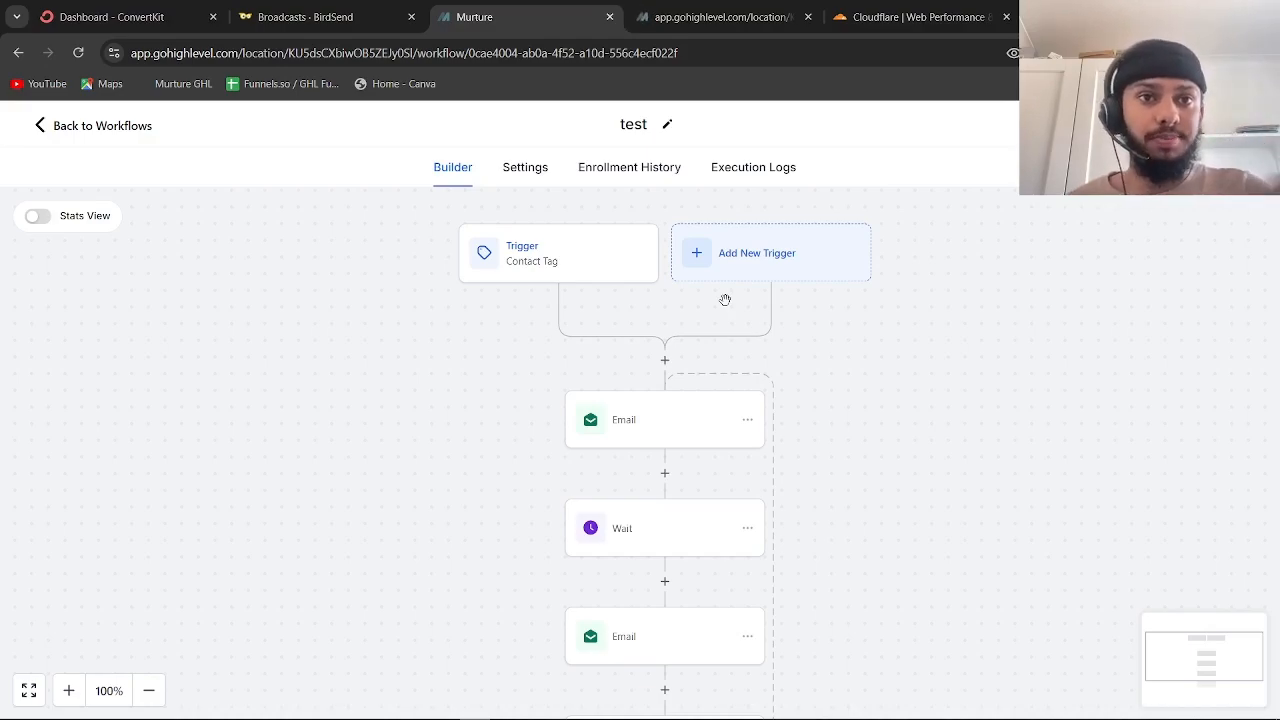
pyautogui.click(690, 17)
pyautogui.click(558, 8)
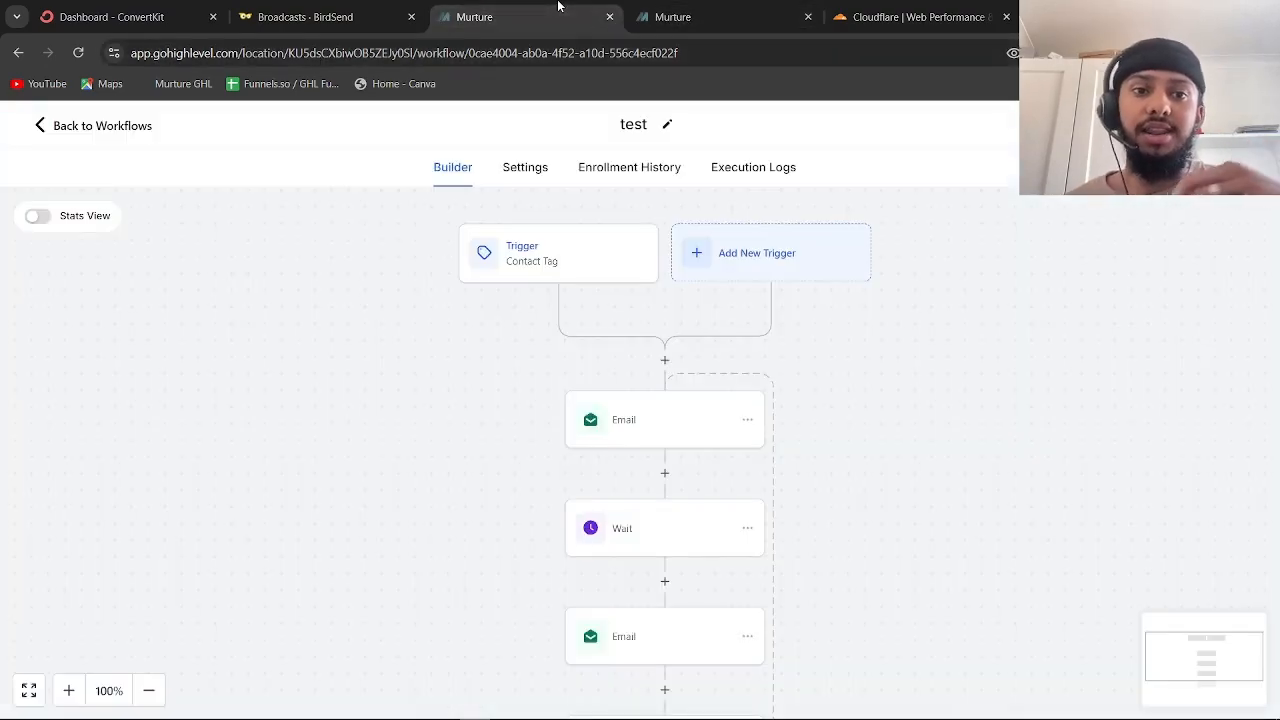
# Review the Contact Tag trigger and first email settings, then scroll through the workflow
pyautogui.click(492, 256)
pyautogui.click(1258, 219)
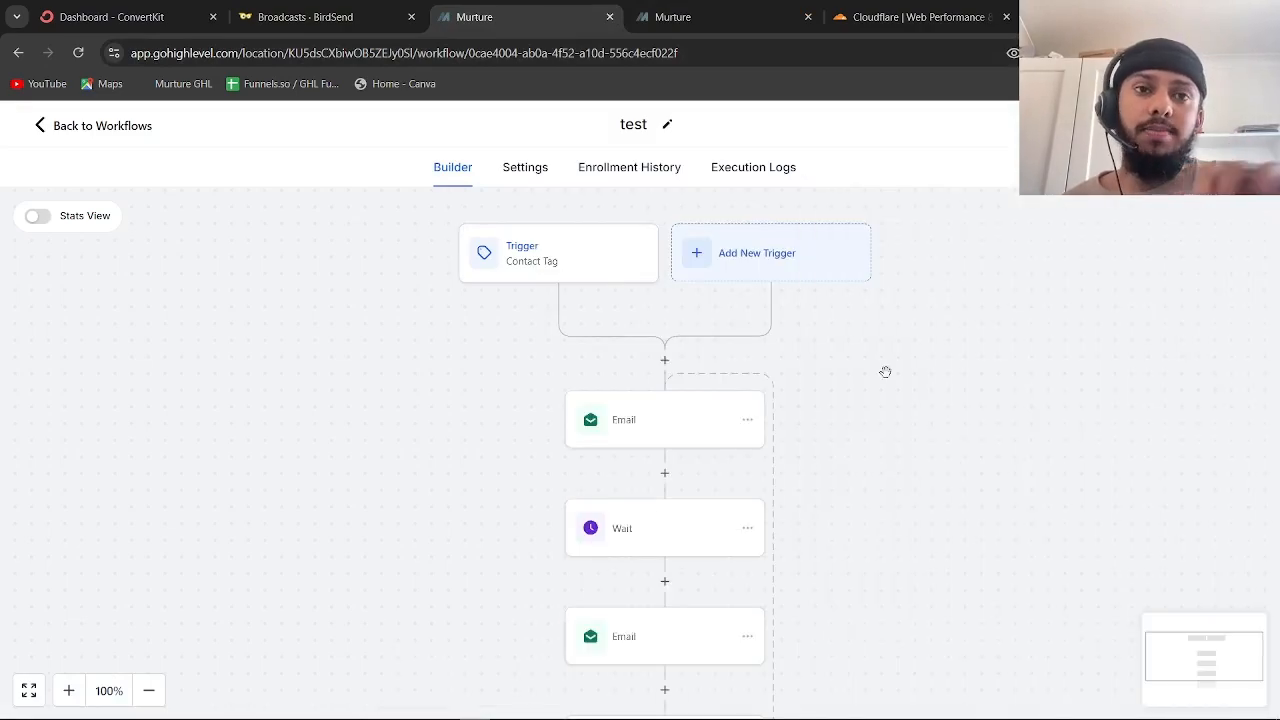
pyautogui.scroll(-1, 885, 372)
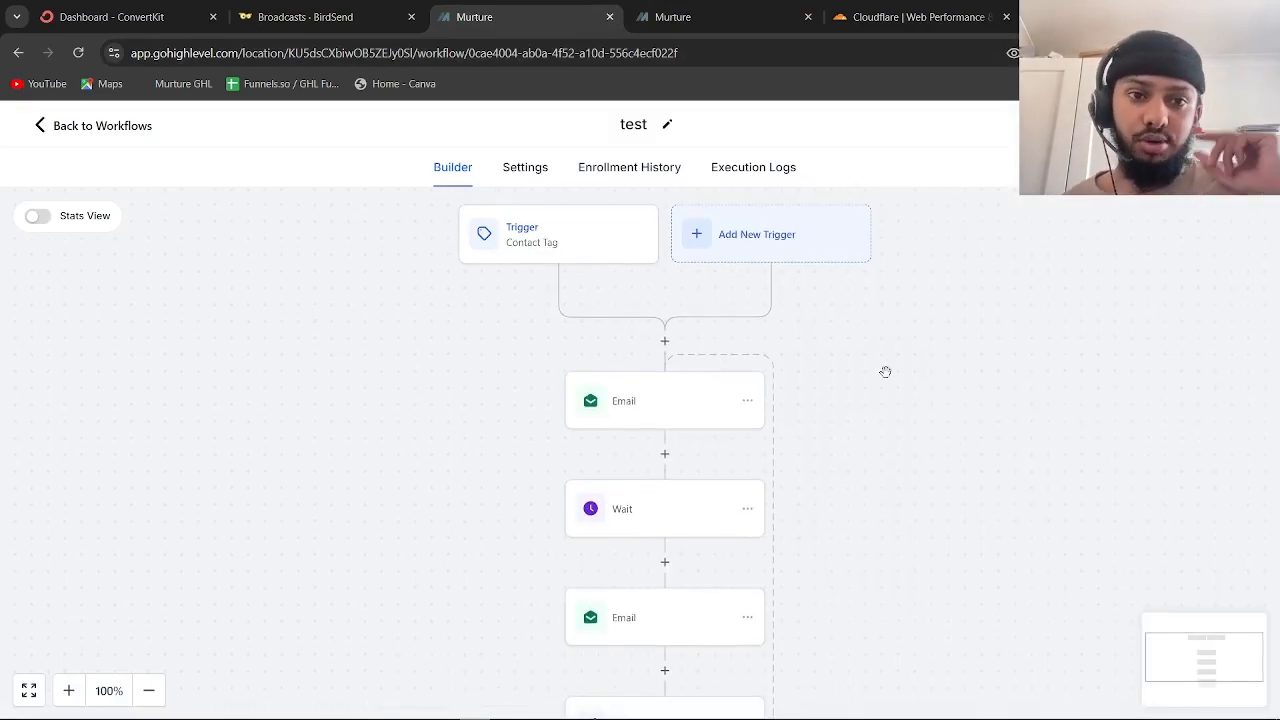
pyautogui.scroll(-3, 885, 372)
pyautogui.click(697, 338)
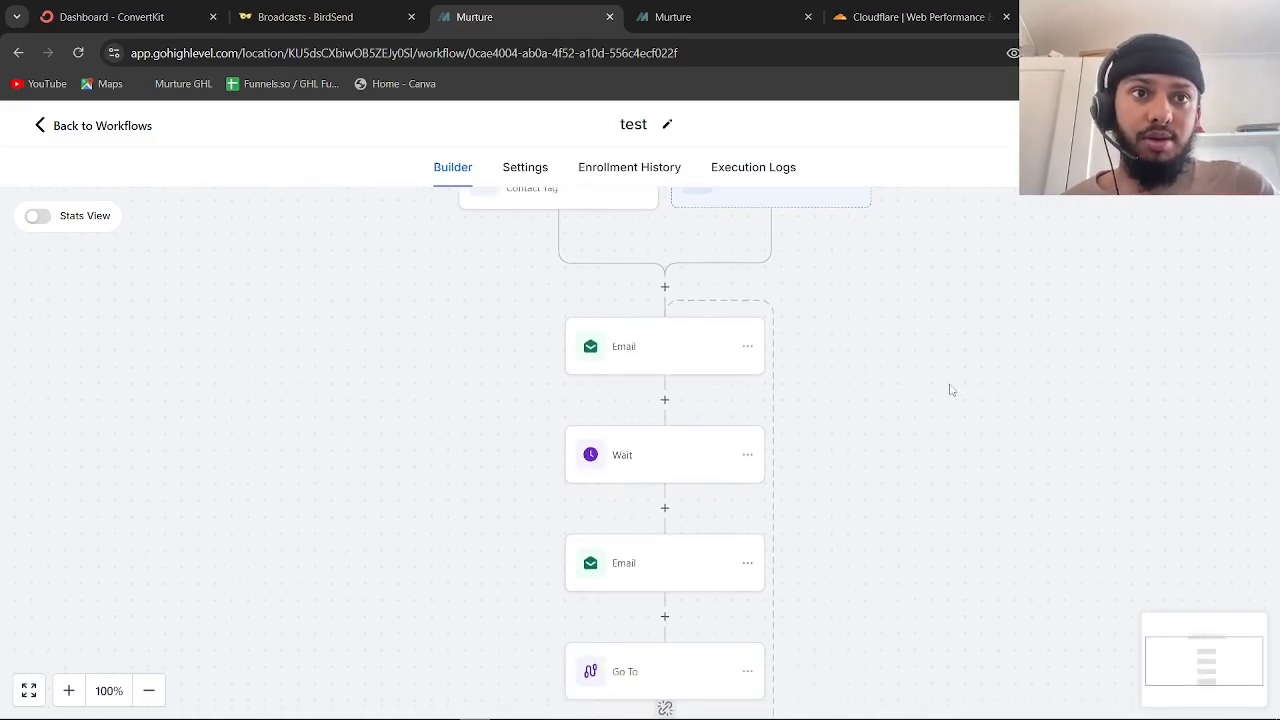
pyautogui.click(1243, 221)
pyautogui.scroll(-4, 923, 375)
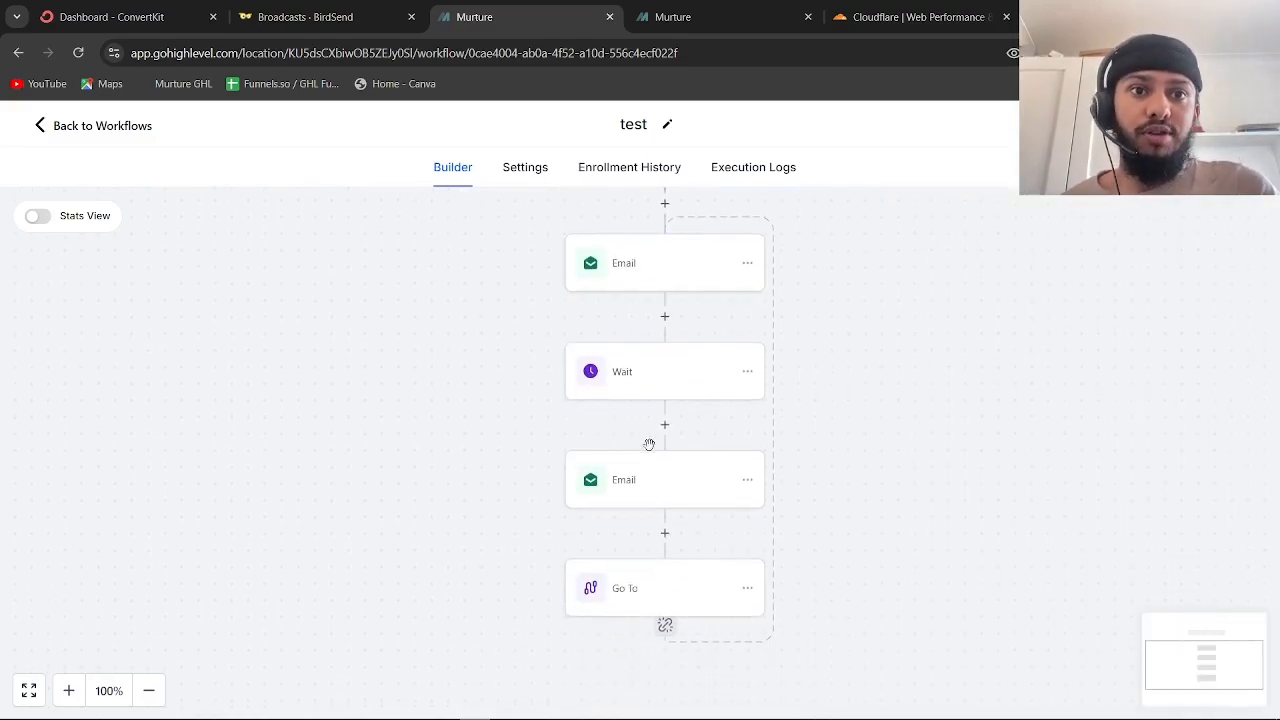
pyautogui.scroll(-7, 674, 482)
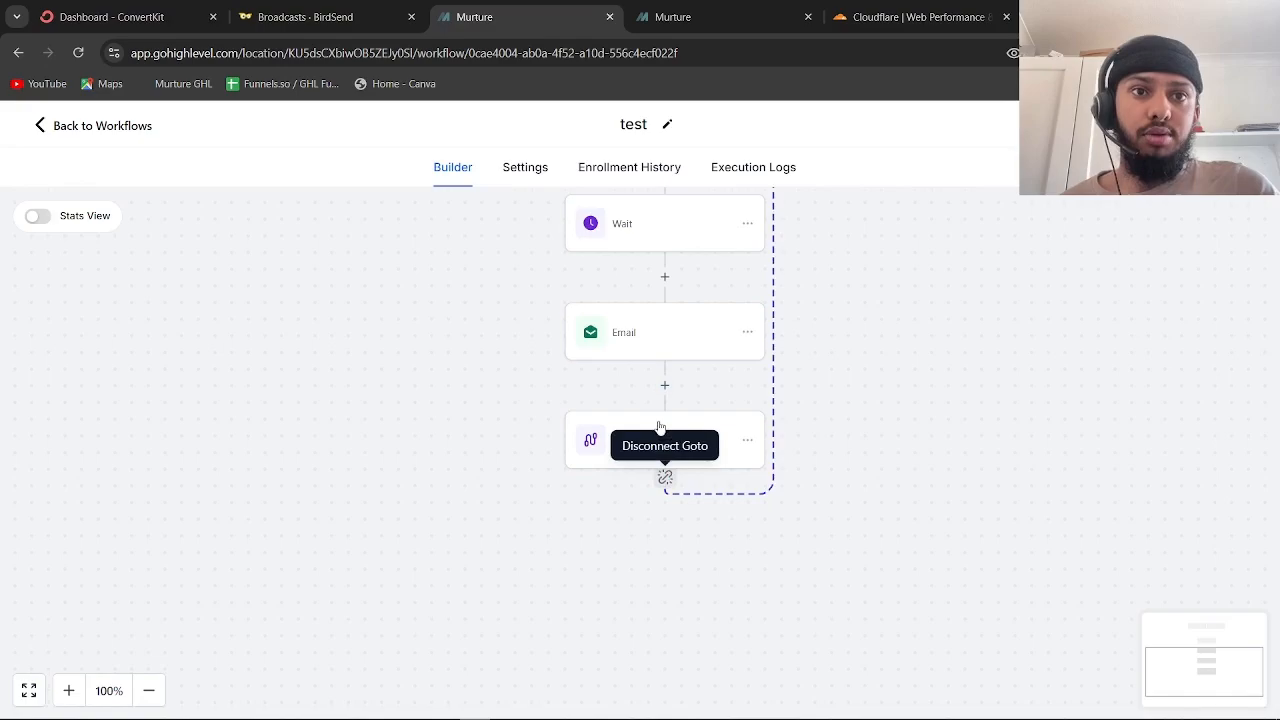
pyautogui.scroll(10, 846, 444)
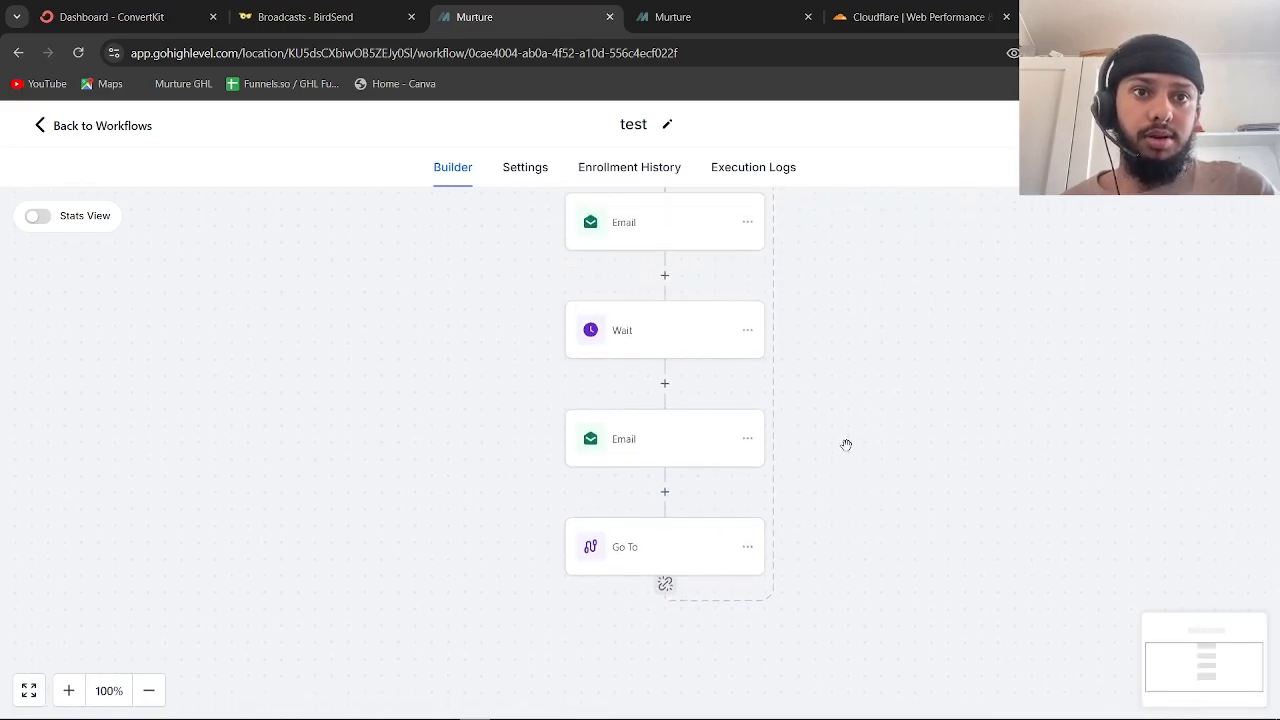
pyautogui.scroll(-3, 637, 291)
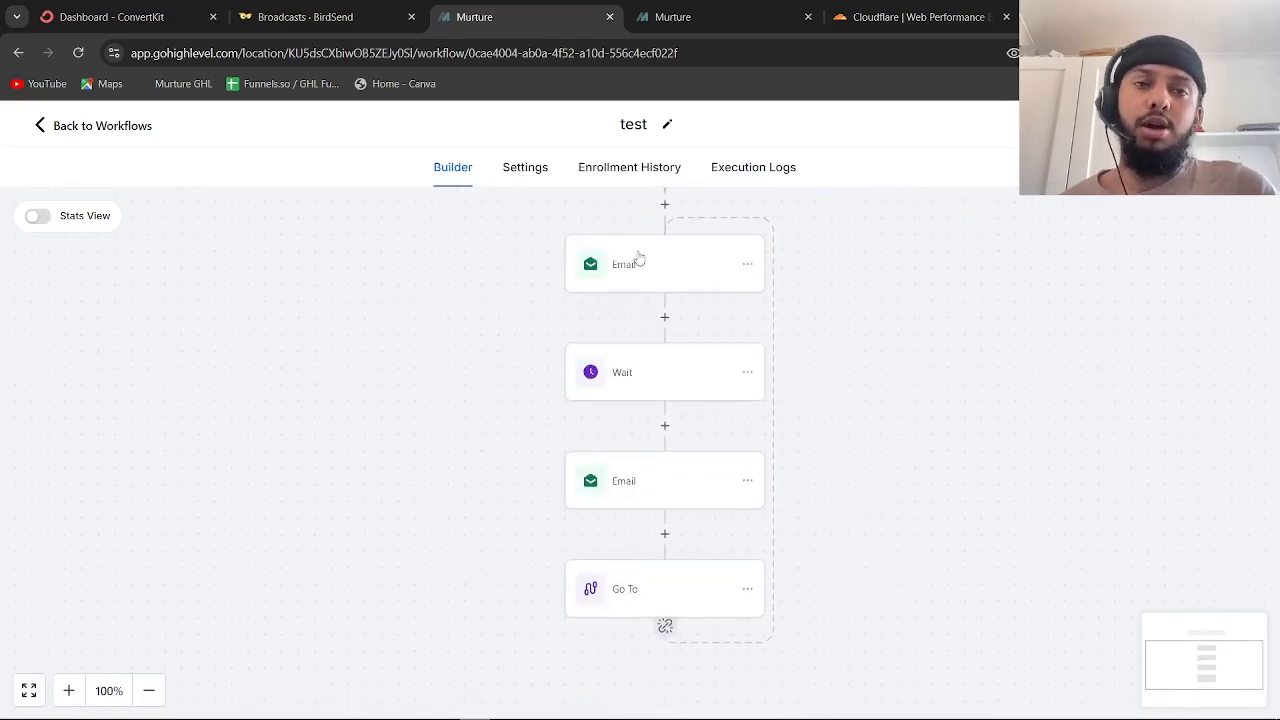
pyautogui.scroll(-4, 638, 258)
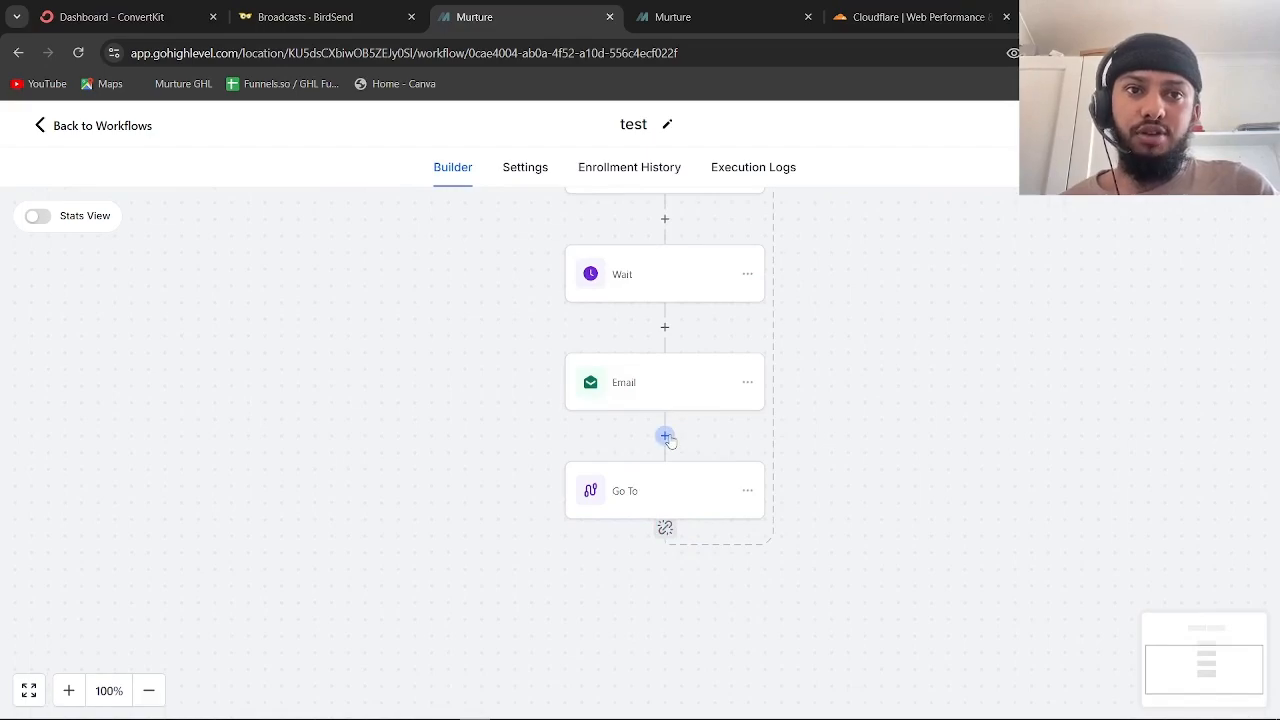
pyautogui.scroll(5, 668, 440)
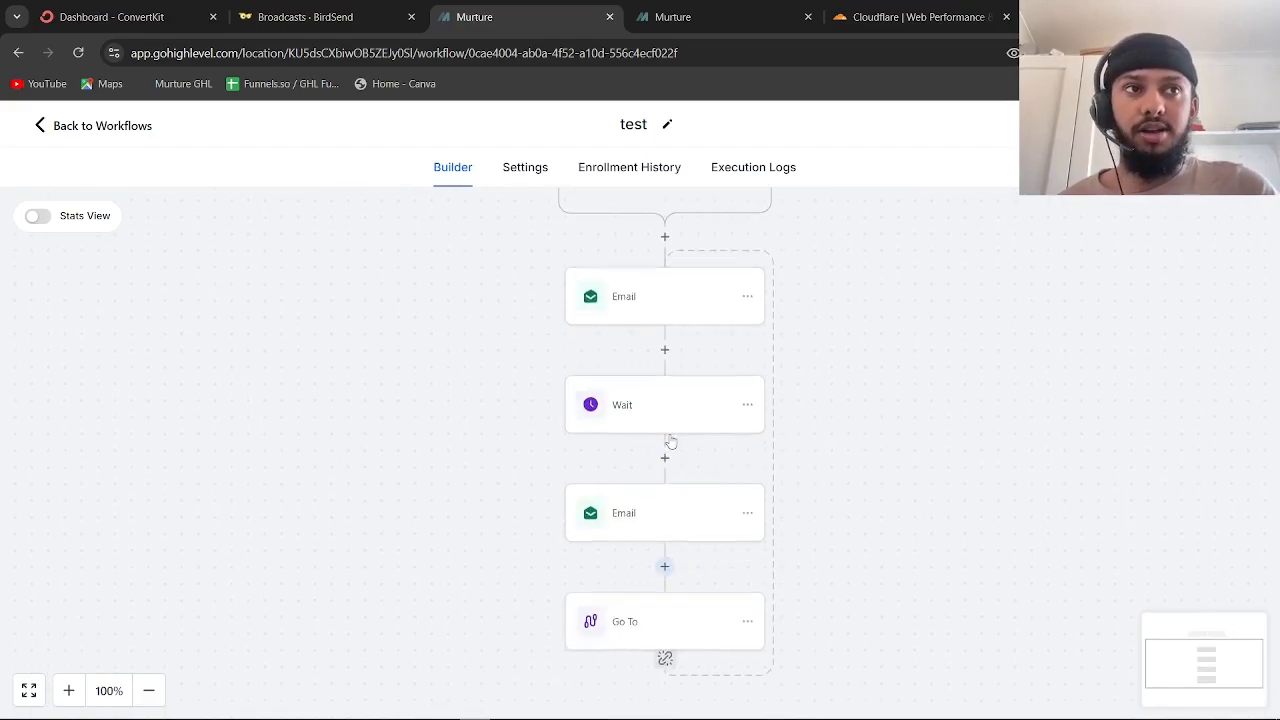
pyautogui.scroll(7, 670, 440)
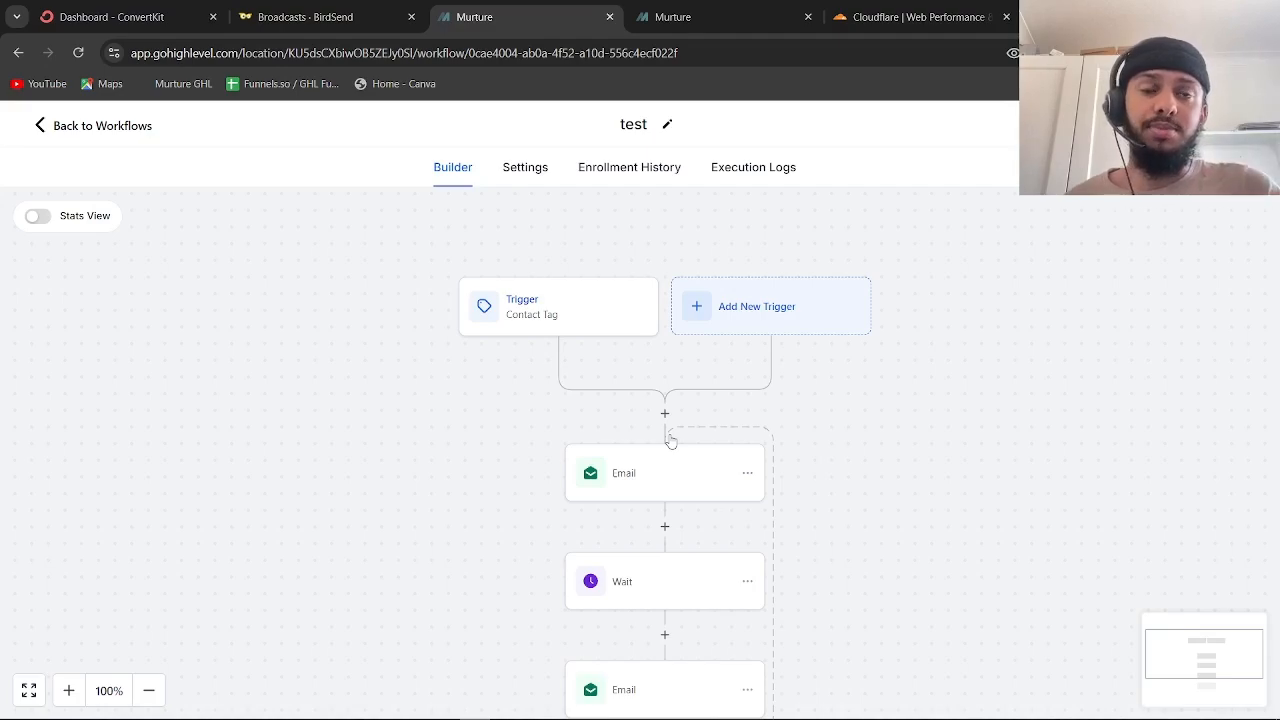
pyautogui.scroll(-1, 670, 441)
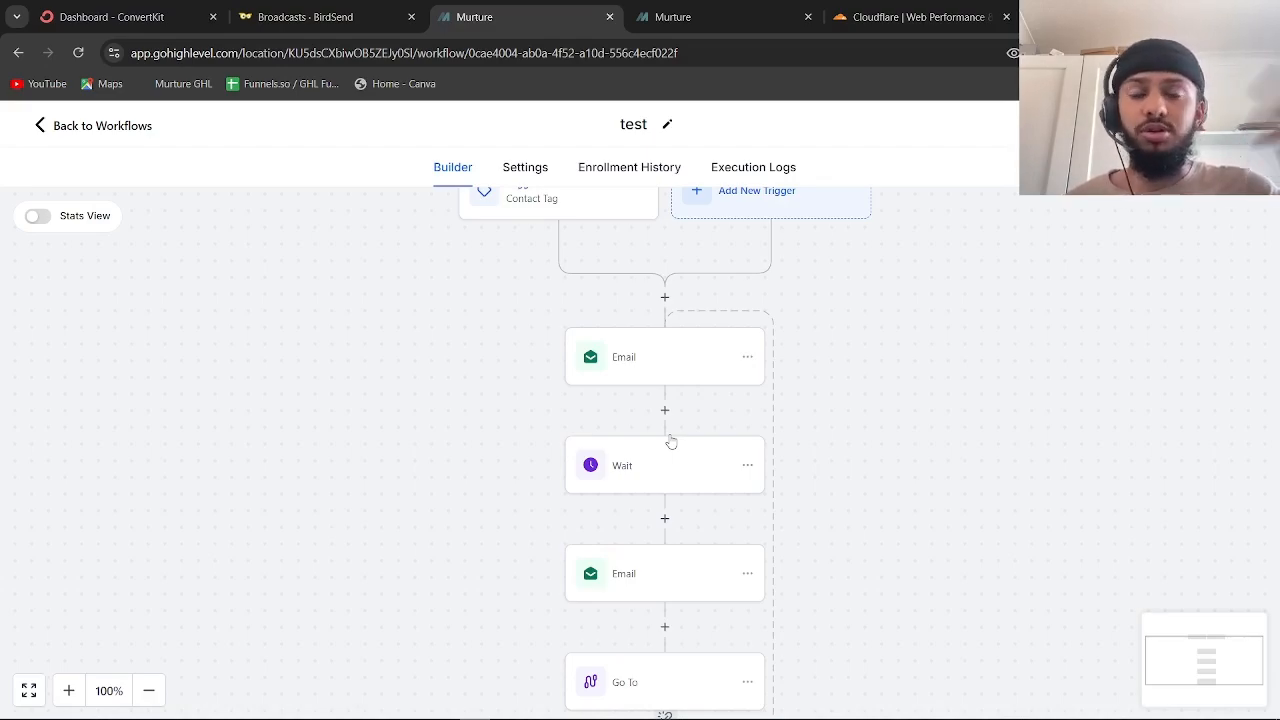
pyautogui.scroll(1, 670, 441)
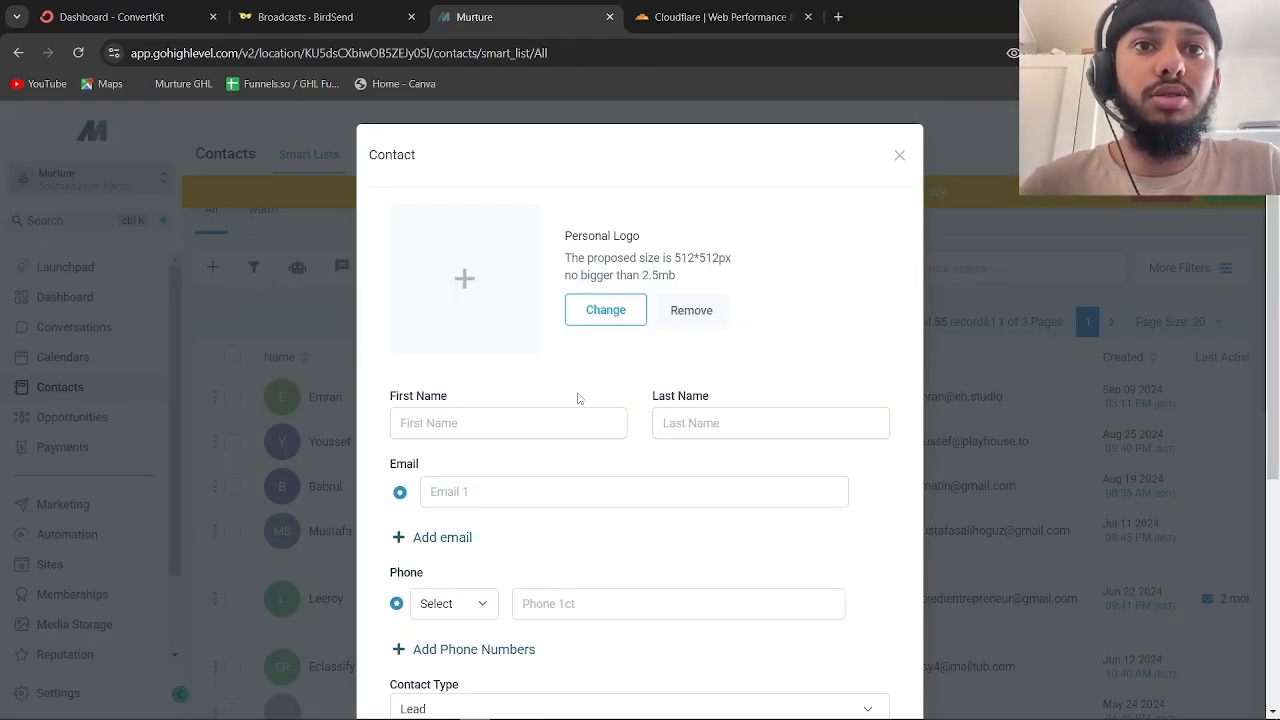
# Look over the blank new Contact form's email and first name fields
pyautogui.scroll(-1, 580, 405)
pyautogui.click(519, 377)
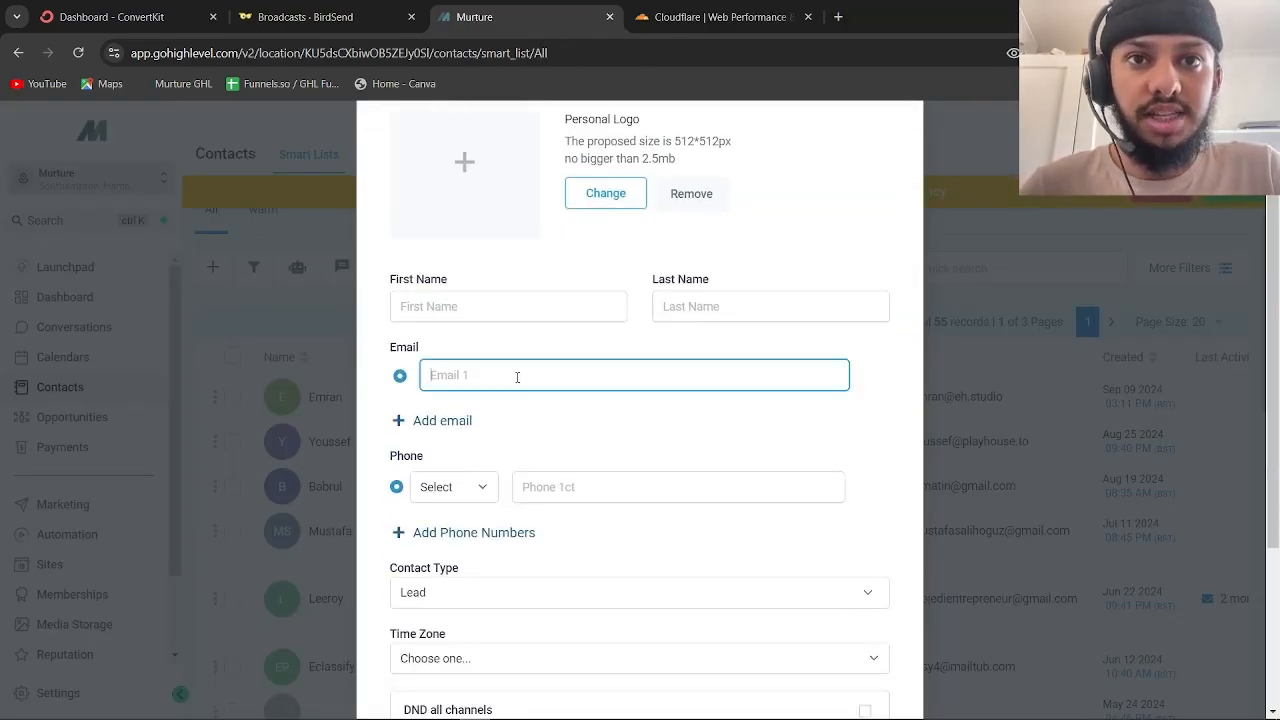
pyautogui.click(453, 310)
pyautogui.scroll(-1, 571, 317)
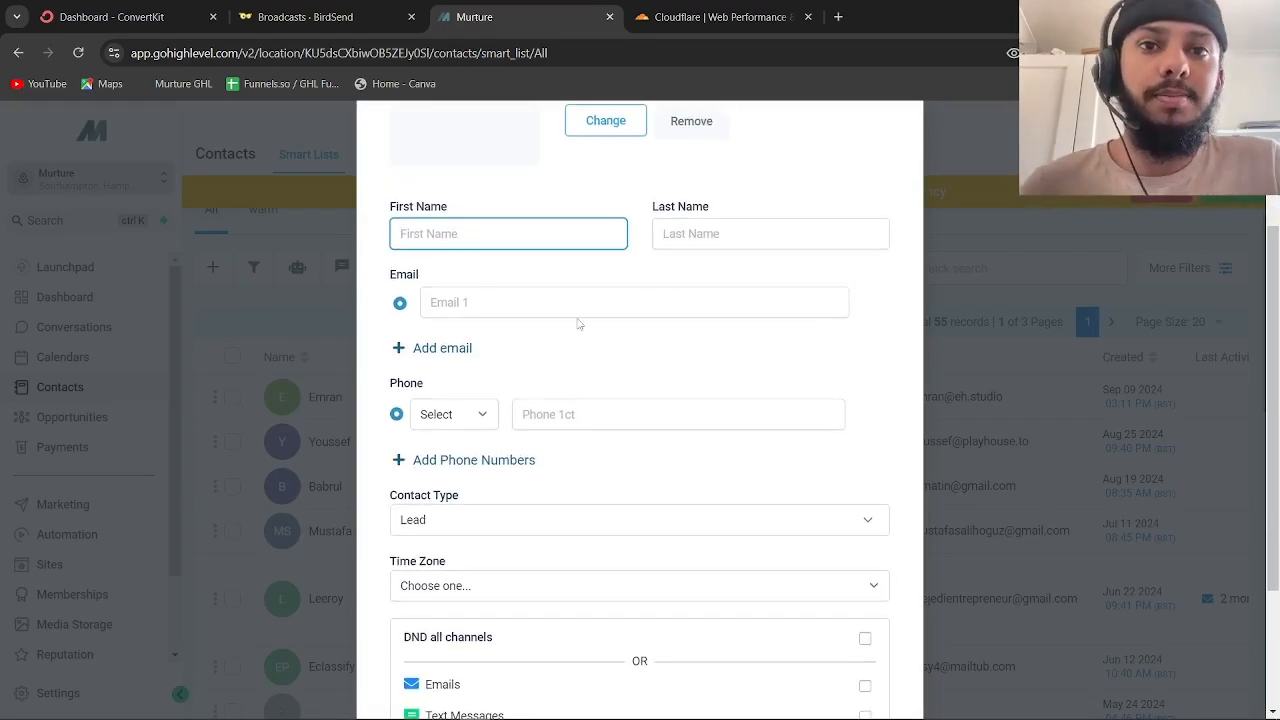
pyautogui.scroll(-2, 577, 323)
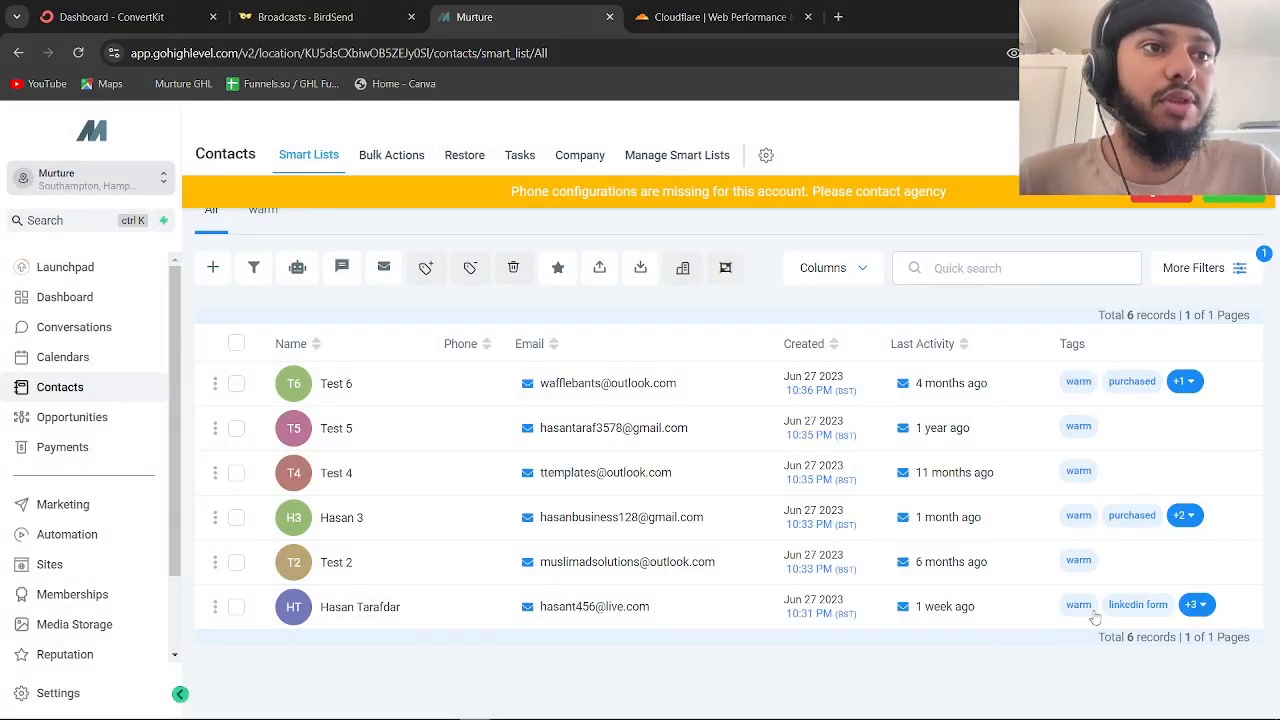
# Select all six contacts, check the available tags in the Add Tag dialog, then close it untagged
pyautogui.click(236, 344)
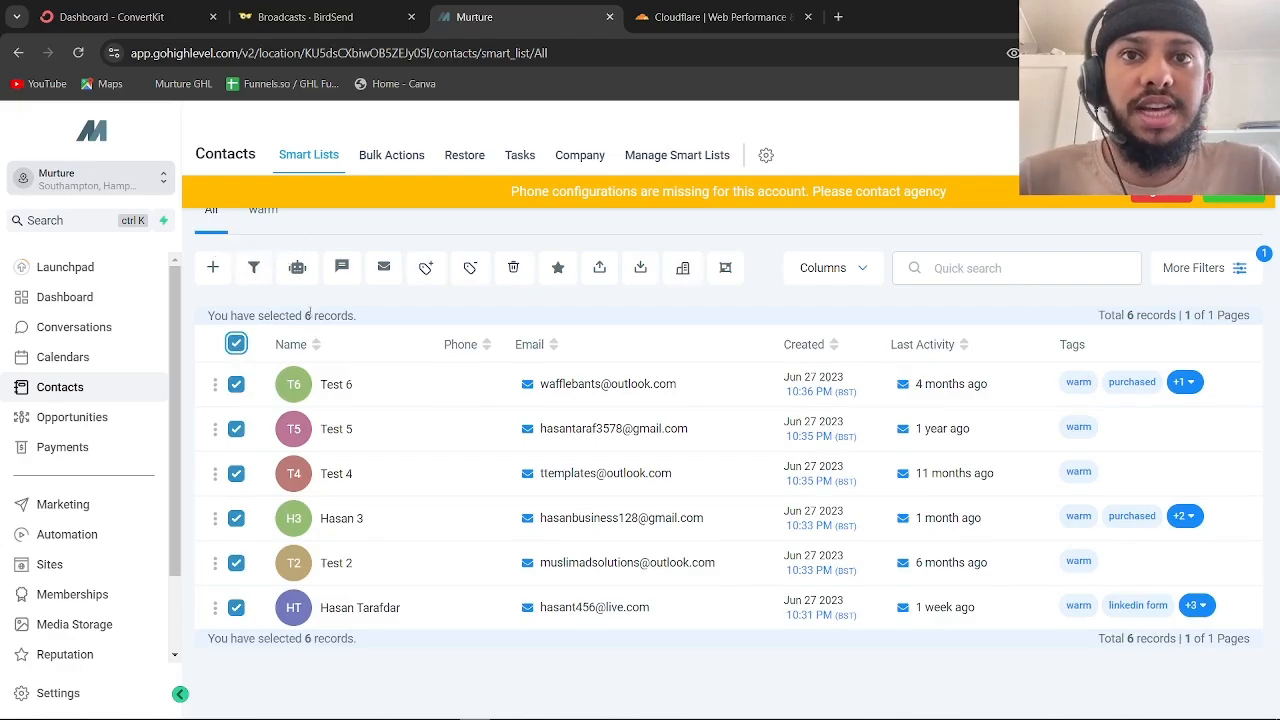
pyautogui.click(424, 270)
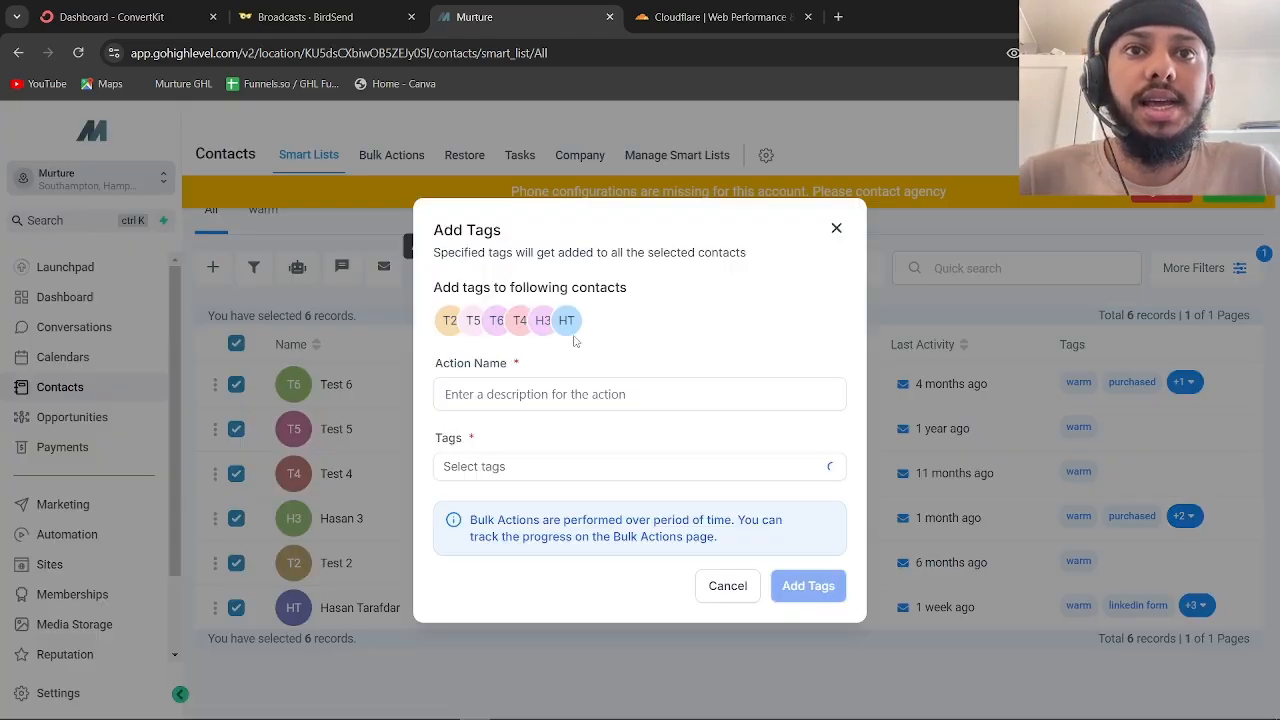
pyautogui.click(540, 468)
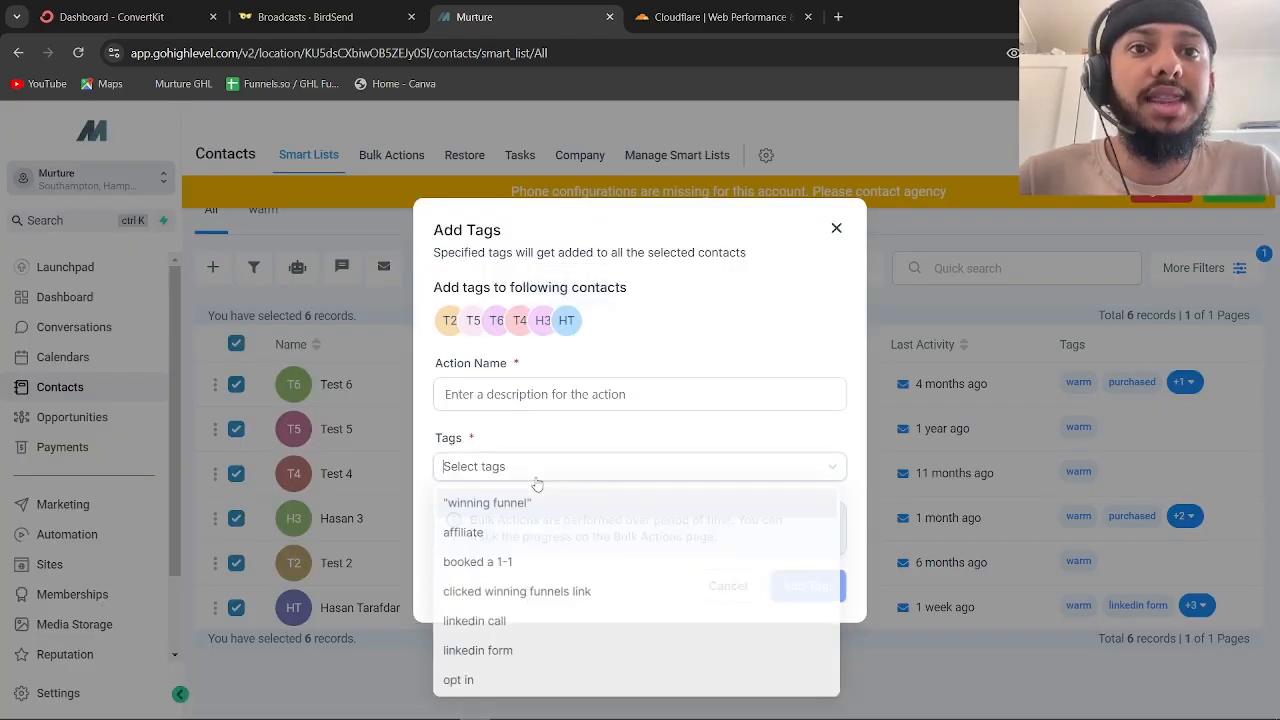
pyautogui.scroll(-2, 548, 572)
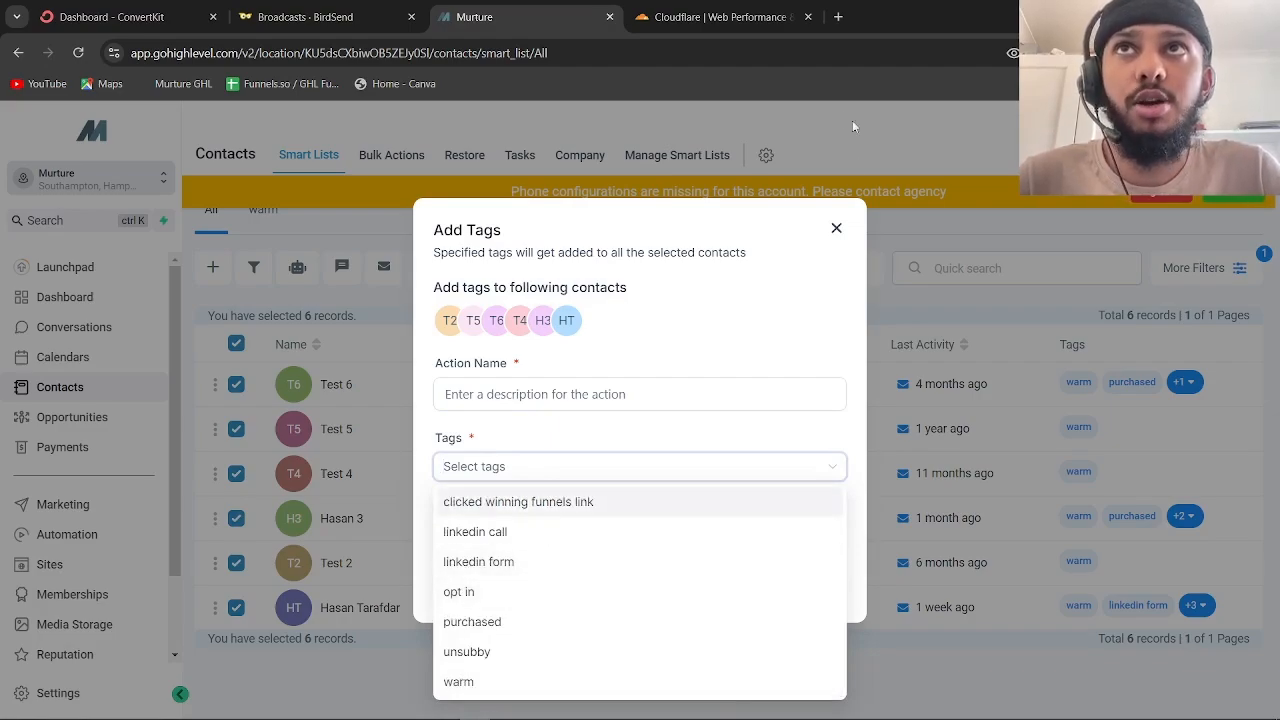
pyautogui.click(838, 230)
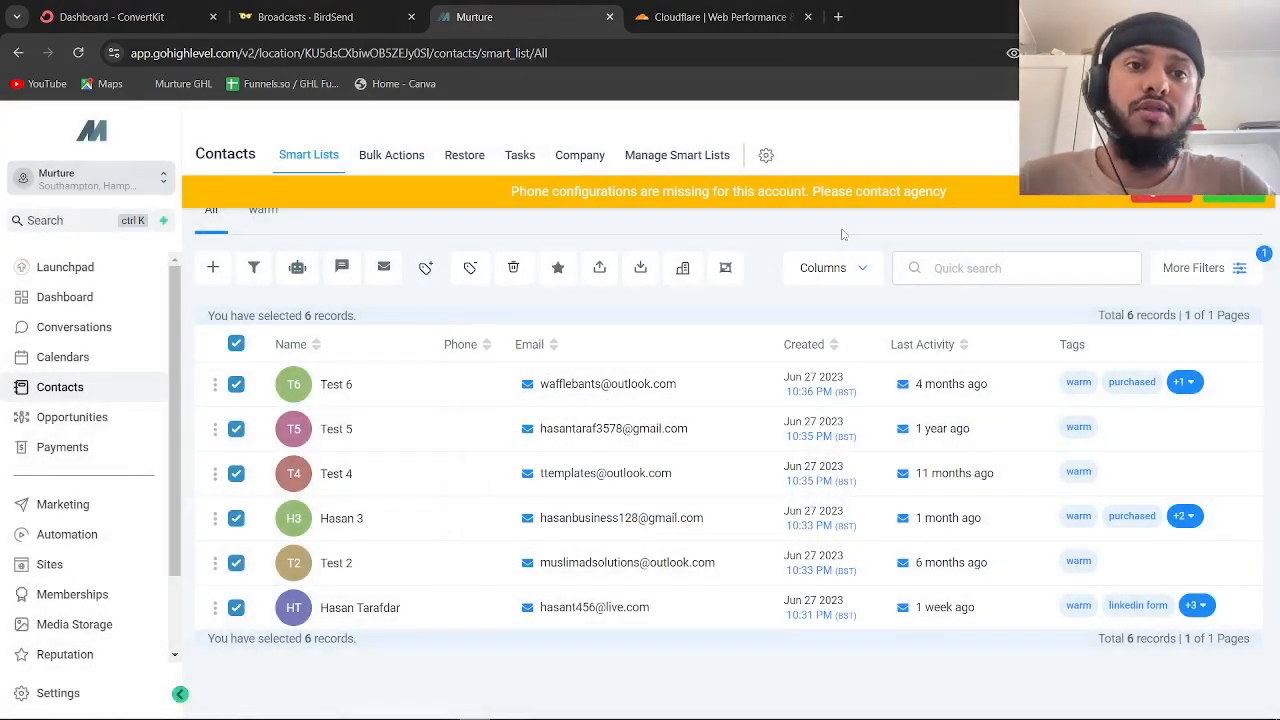